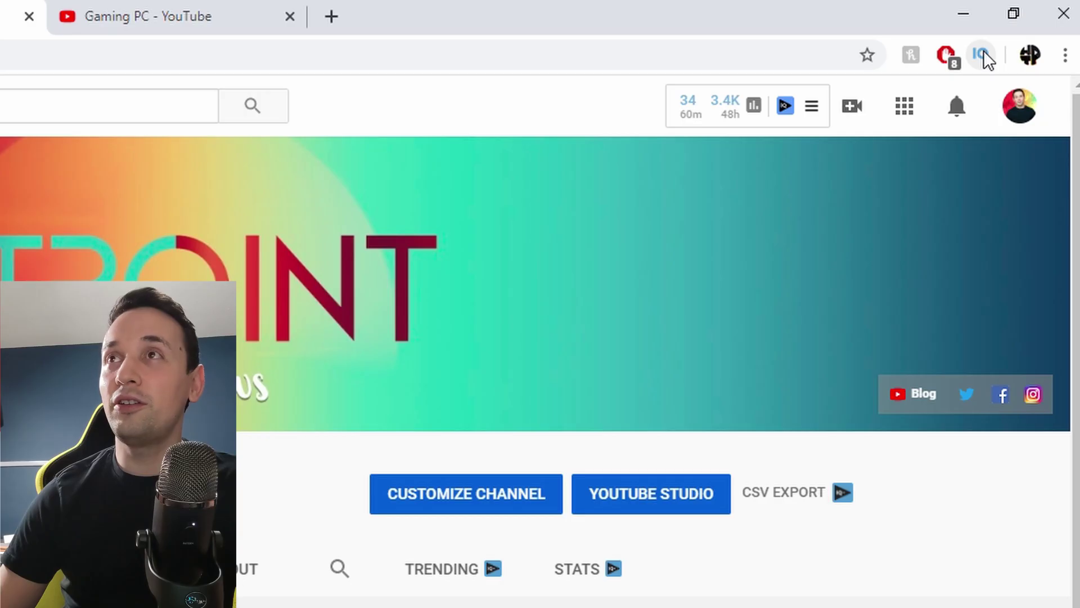
Step: Look over the vidIQ extension's YouTube and vidIQ shortcuts, and display the channel's real-time stats
left_click(986, 53)
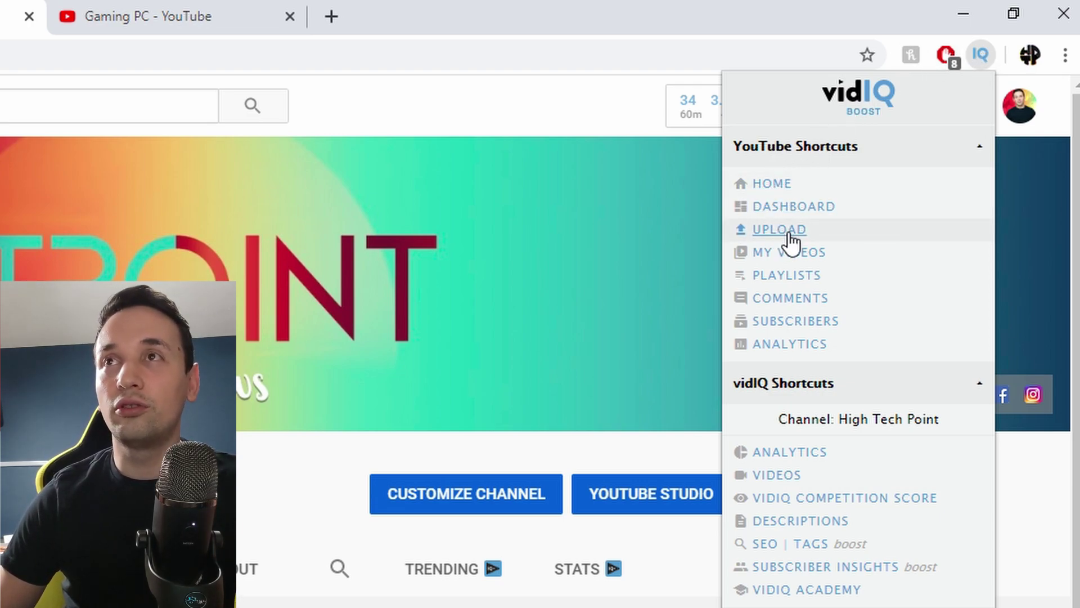
left_click(596, 103)
left_click(715, 104)
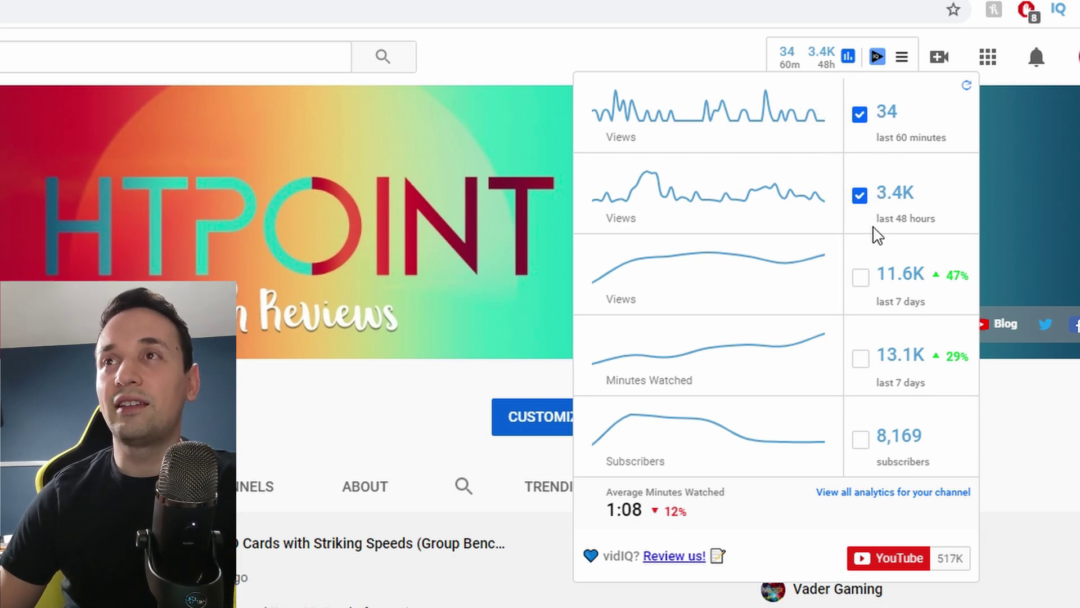
Step: Try to add the last-7-days minutes watched and the subscribers figure to the vidIQ stats bar
left_click(861, 360)
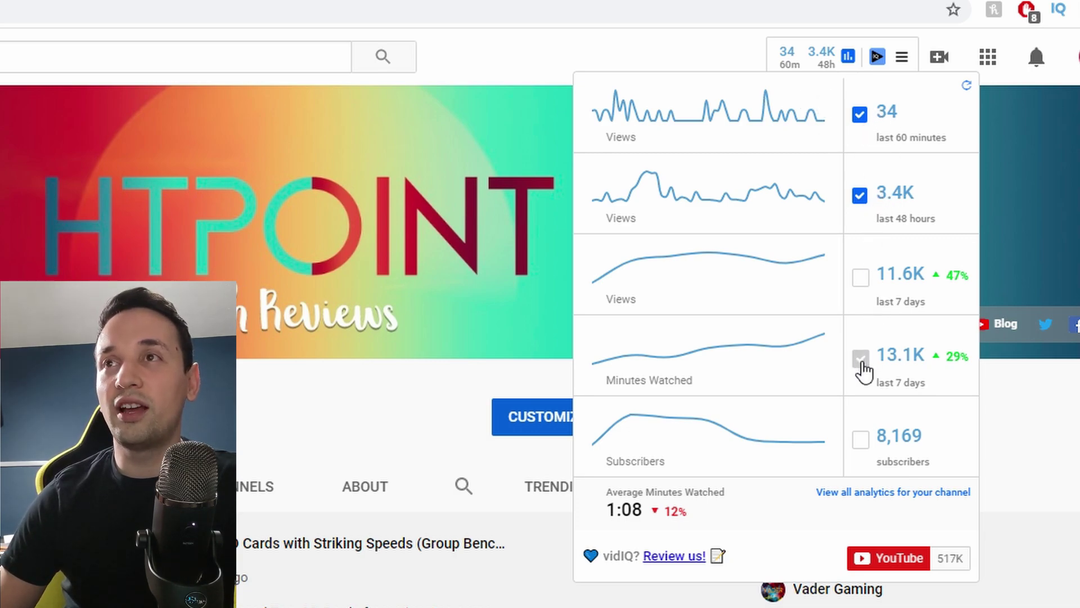
left_click(861, 442)
left_click(860, 441)
left_click(1022, 492)
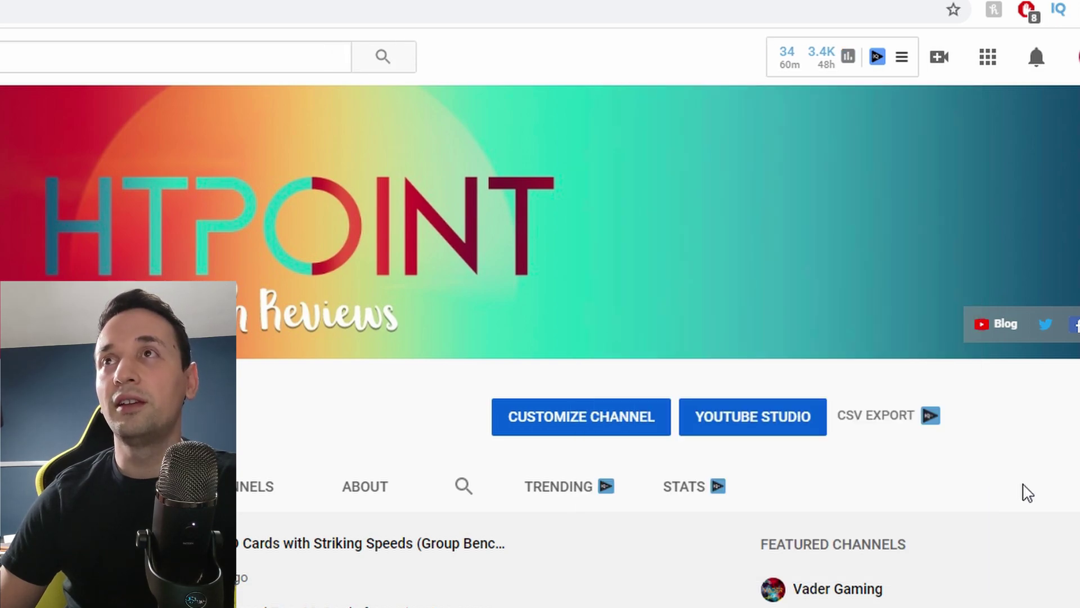
left_click(897, 58)
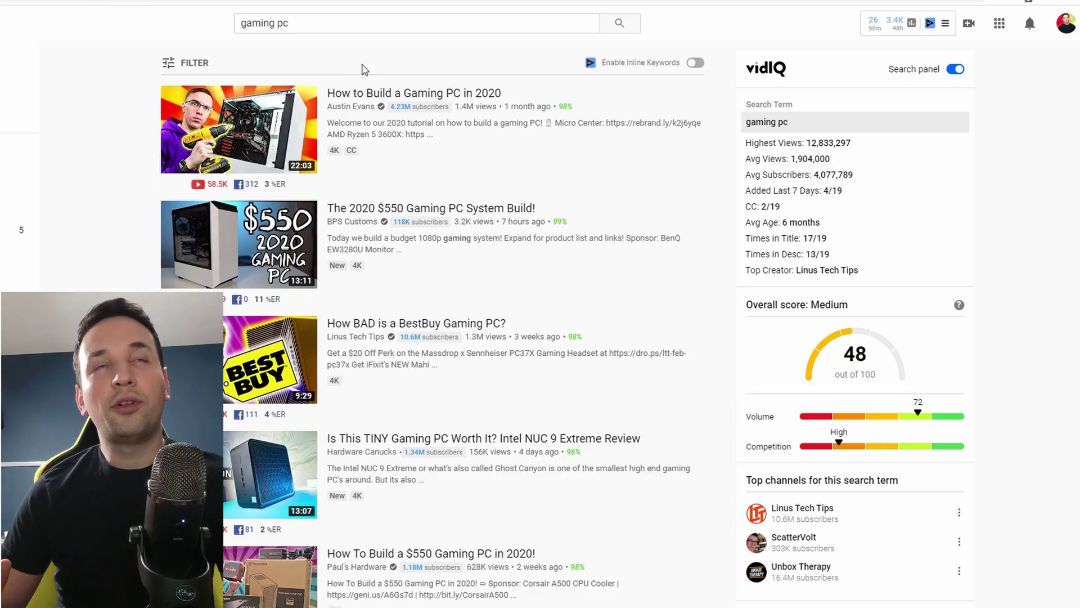
Step: Examine the vidIQ overall score for the search term "gaming pc"
left_click_drag(298, 22, 708, 52)
left_click(96, 140)
left_click(1075, 299)
scroll(1061, 306, "down", 1)
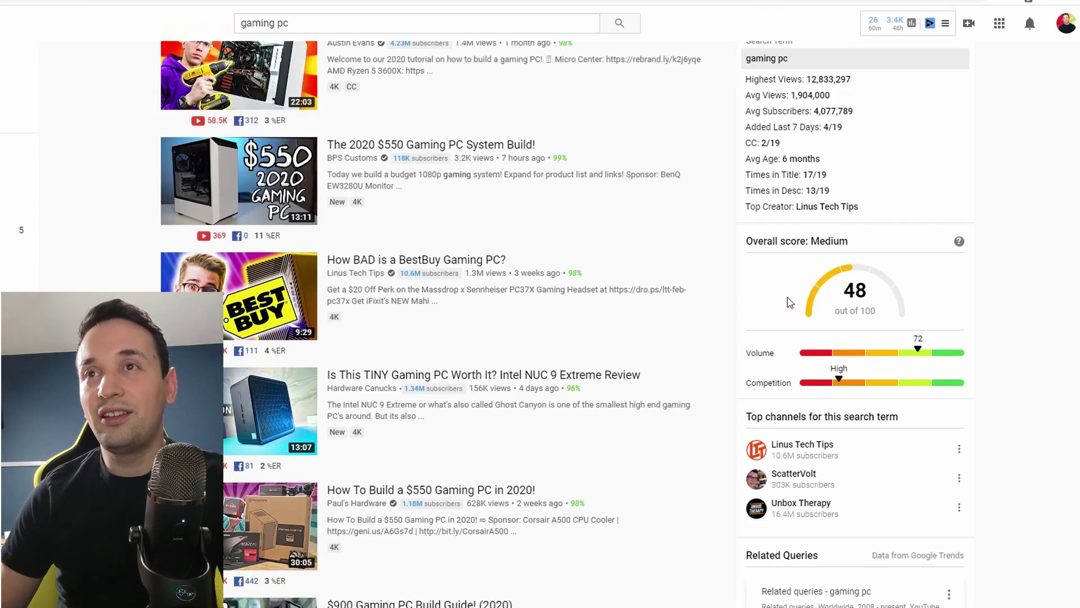
left_click_drag(819, 241, 836, 240)
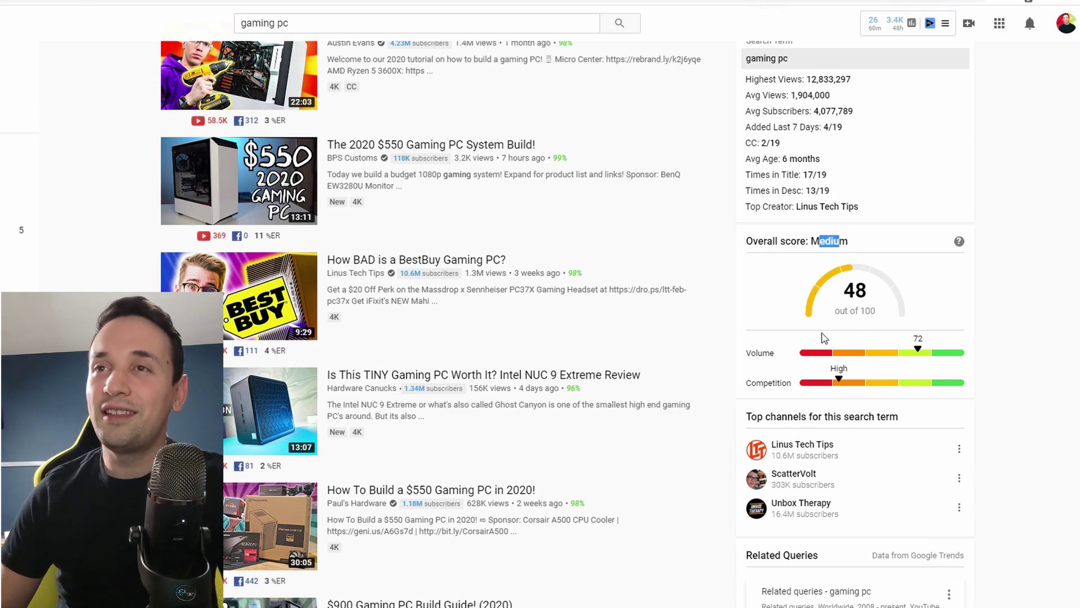
scroll(855, 387, "up", 2)
triple_click(247, 23)
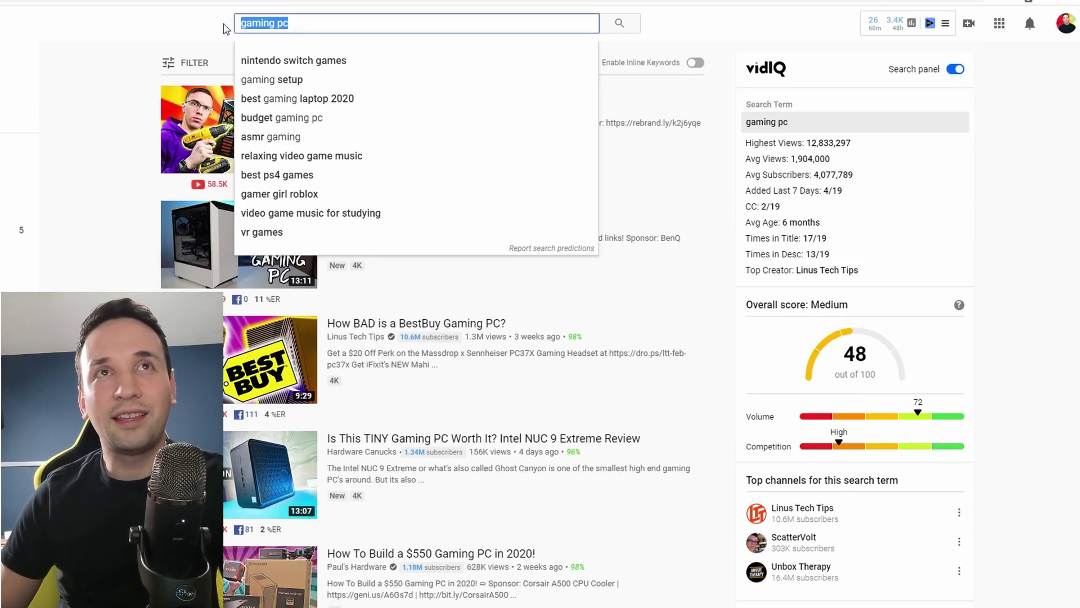
left_click(742, 88)
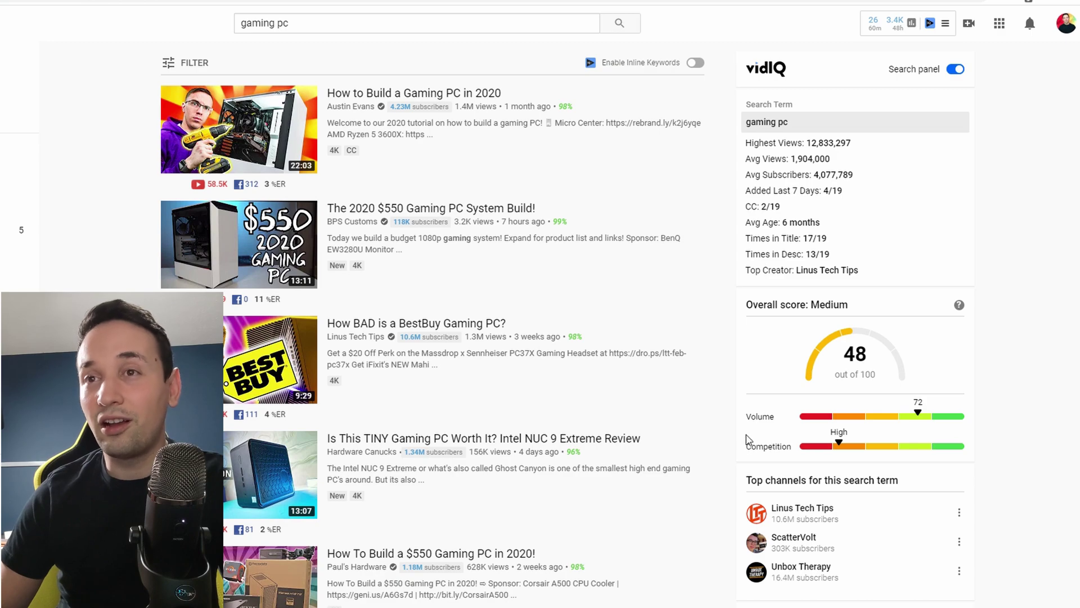
Step: Examine the competition and search volume ratings for the term "gaming pc"
left_click_drag(750, 445, 779, 446)
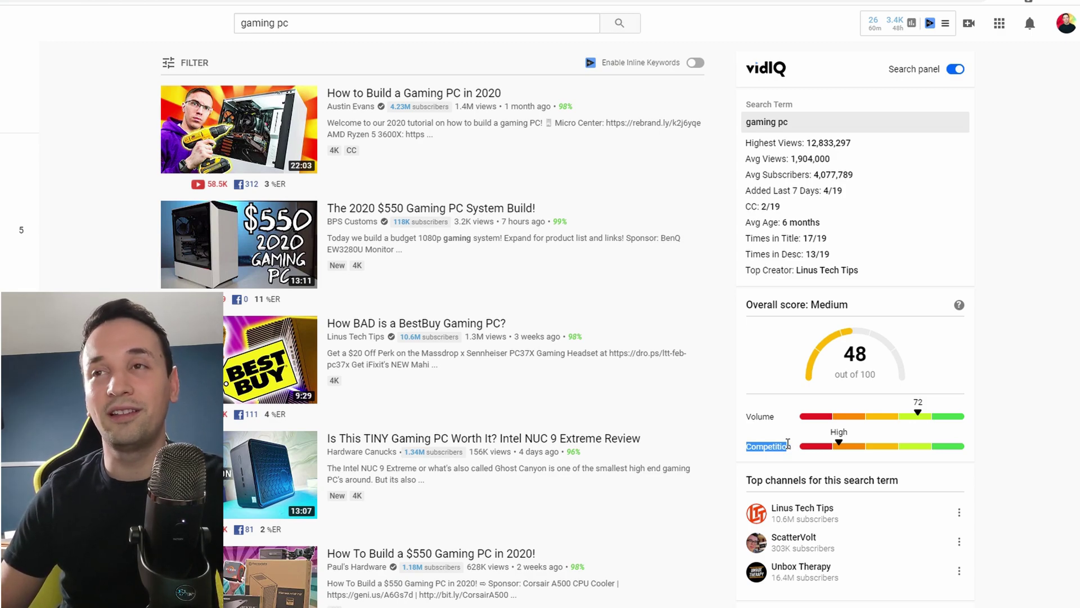
left_click_drag(752, 416, 894, 429)
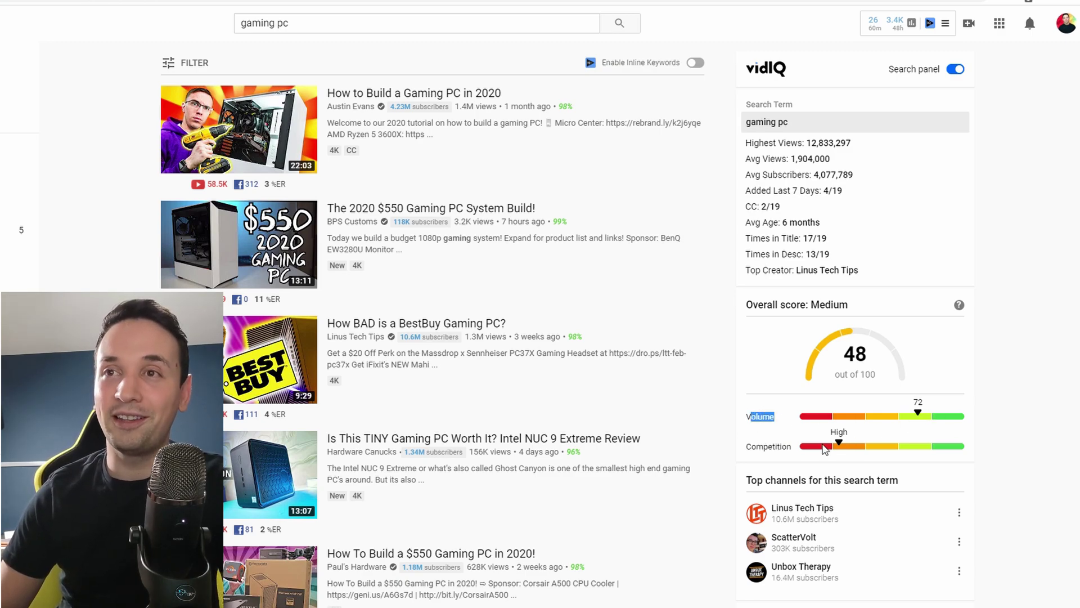
left_click_drag(750, 445, 990, 453)
left_click(1007, 475)
Step: Replace the search term and search YouTube for "best gaming pc for 2020"
left_click(370, 25)
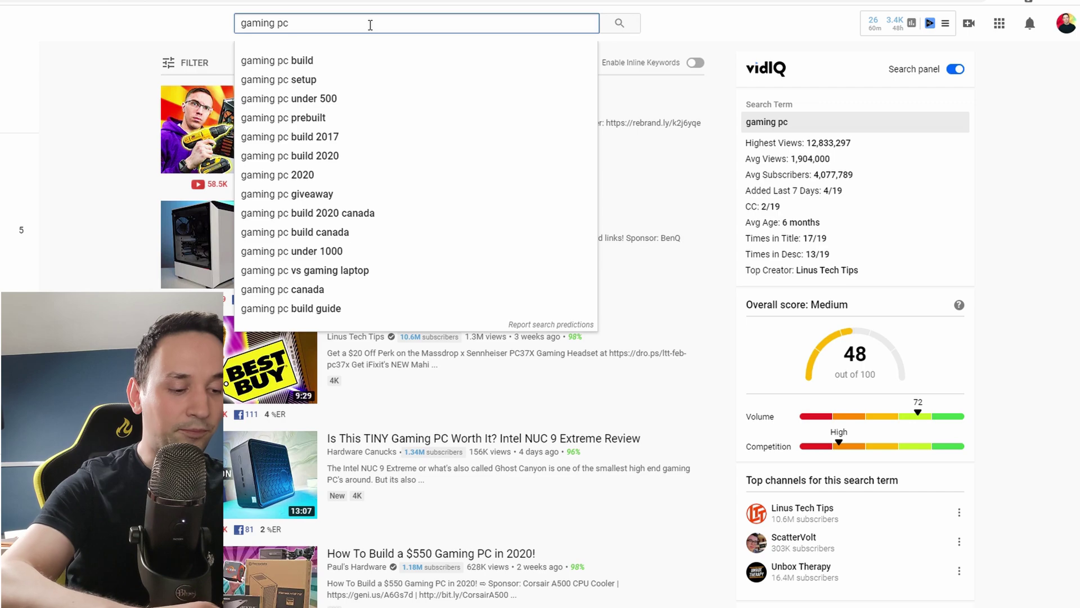
key("BackSpace")
key("BackSpace")
key("BackSpace")
key("BackSpace")
key("BackSpace")
key("BackSpace")
key("BackSpace")
key("BackSpace")
key("BackSpace")
key("BackSpace")
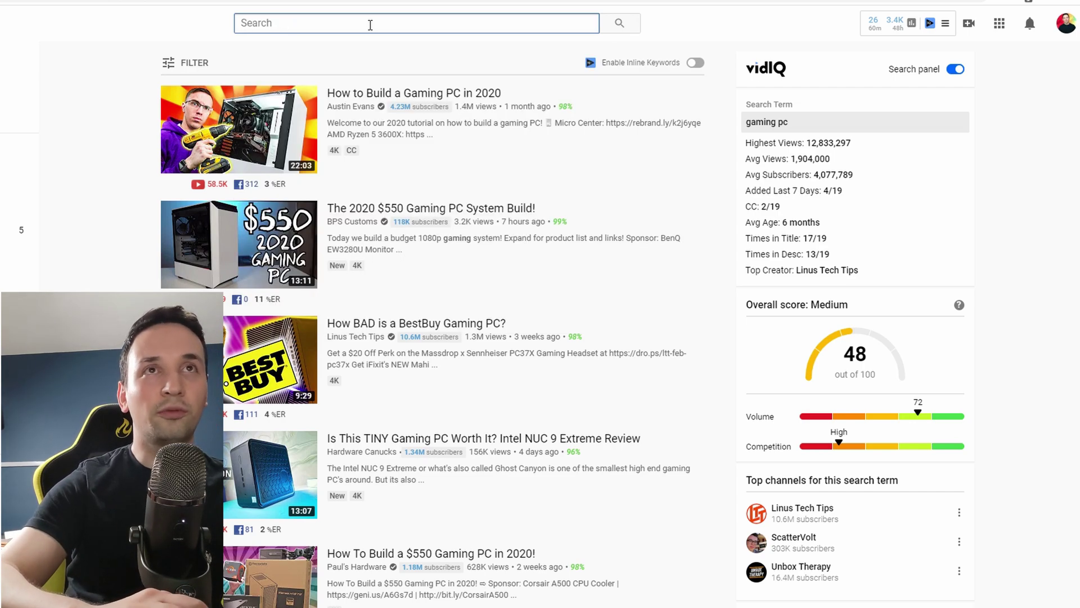
type("best gaming ")
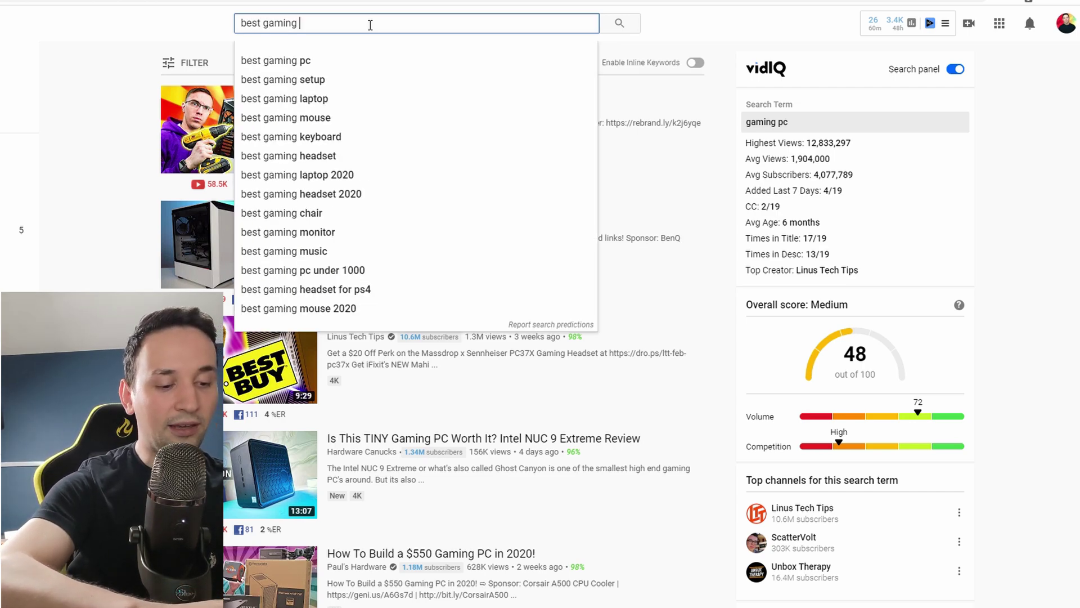
type("pc for ")
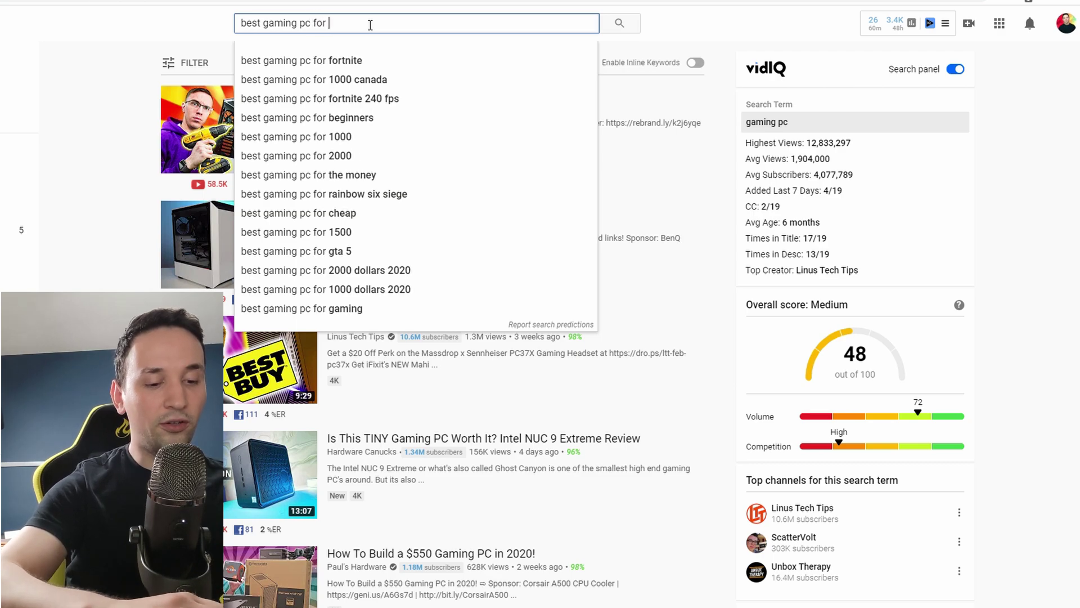
type("2020")
key("Return")
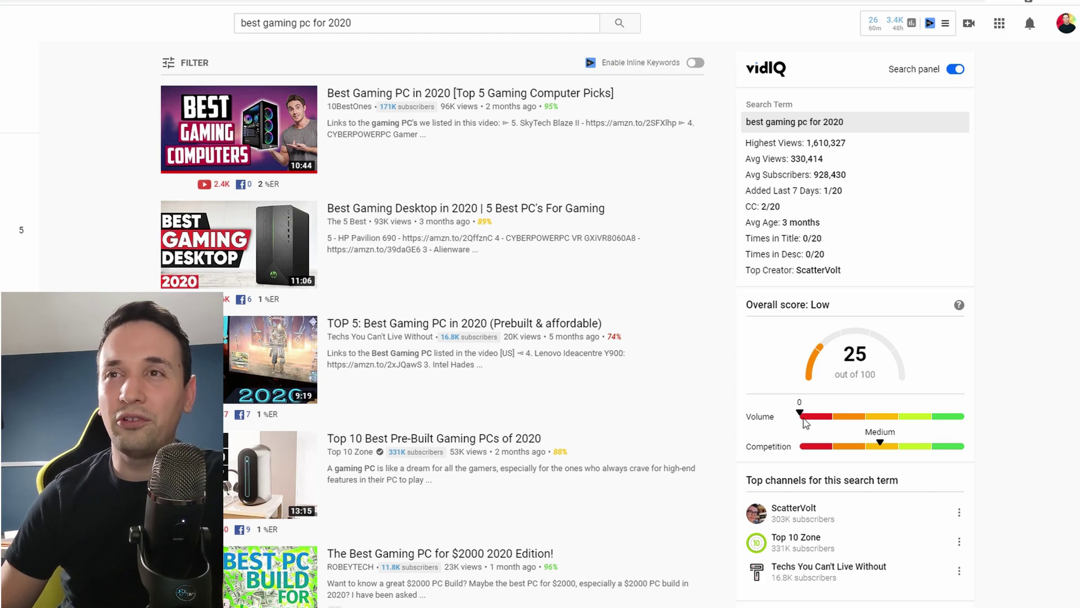
Step: Compare the search volume and competition ratings of the term "best gaming pc for 2020"
left_click_drag(755, 416, 806, 418)
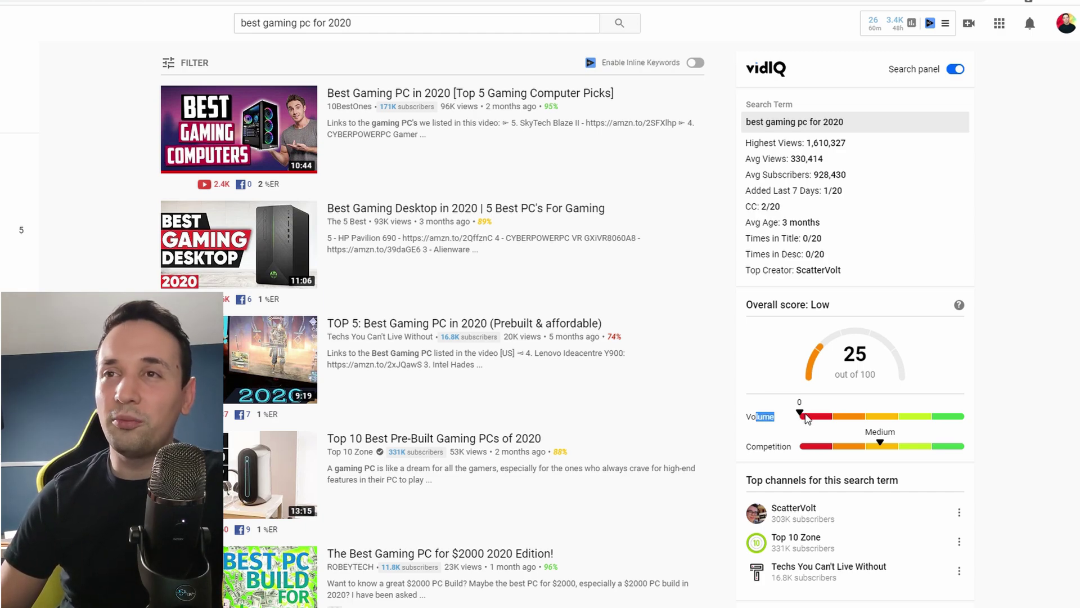
left_click_drag(750, 447, 881, 449)
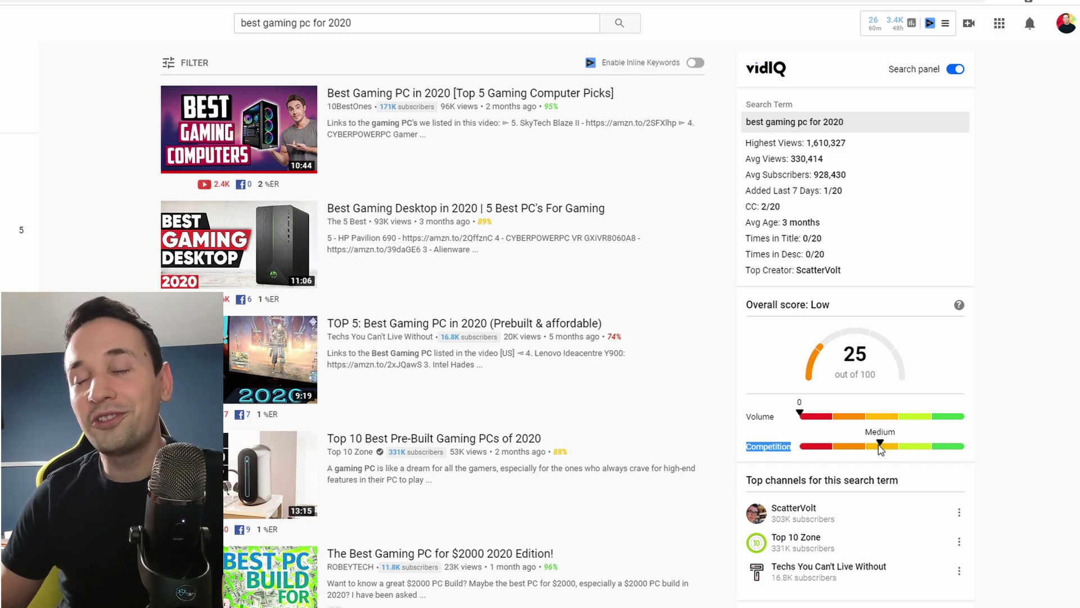
left_click_drag(755, 417, 885, 421)
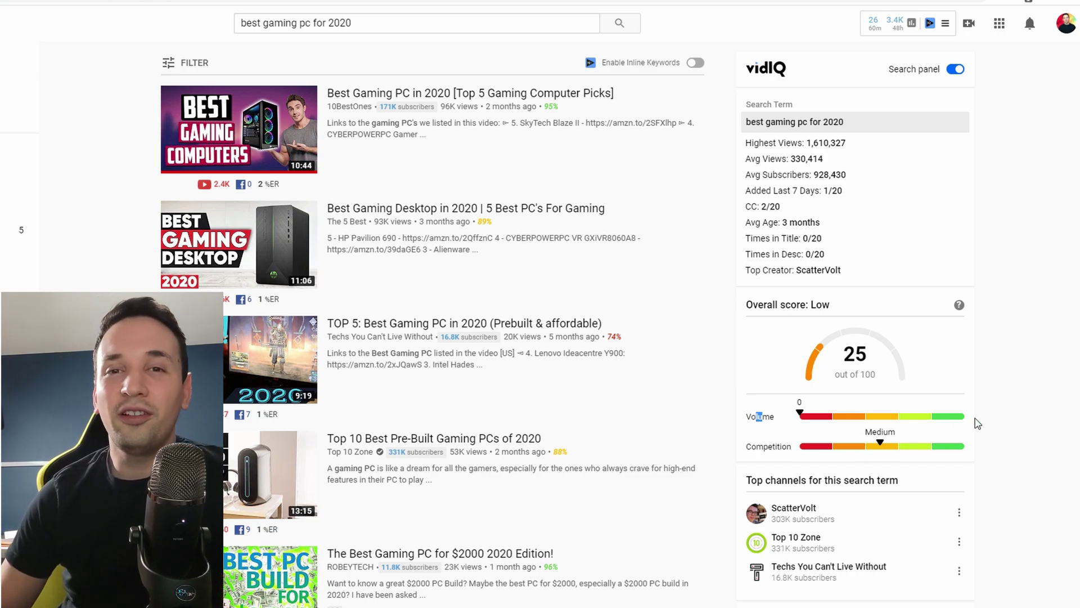
Step: Return to the "gaming pc" search and search YouTube for "gaming pc 2020"
left_click(262, 23)
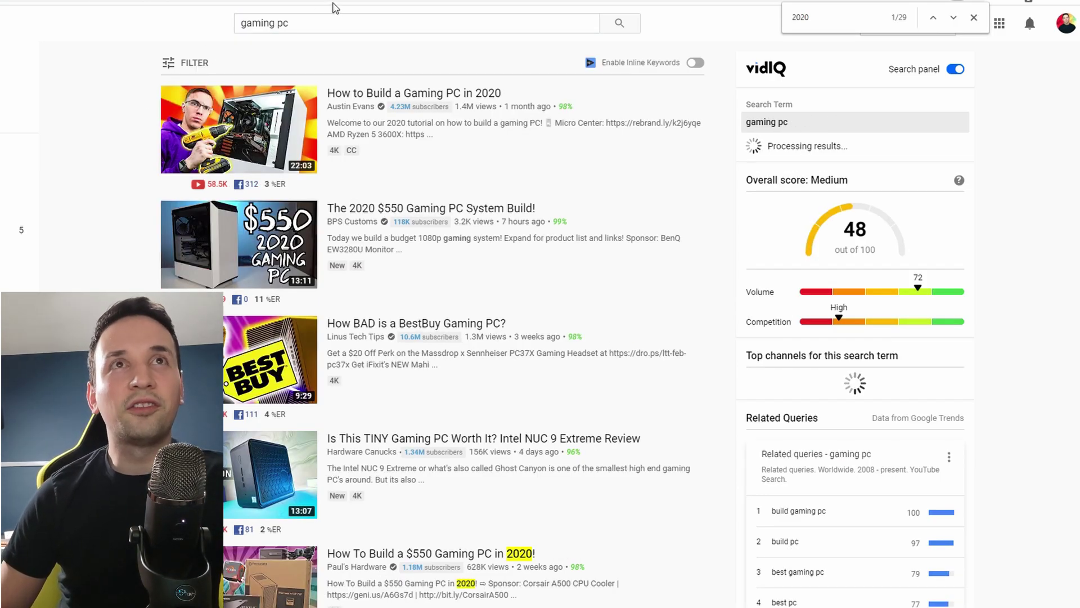
left_click(345, 24)
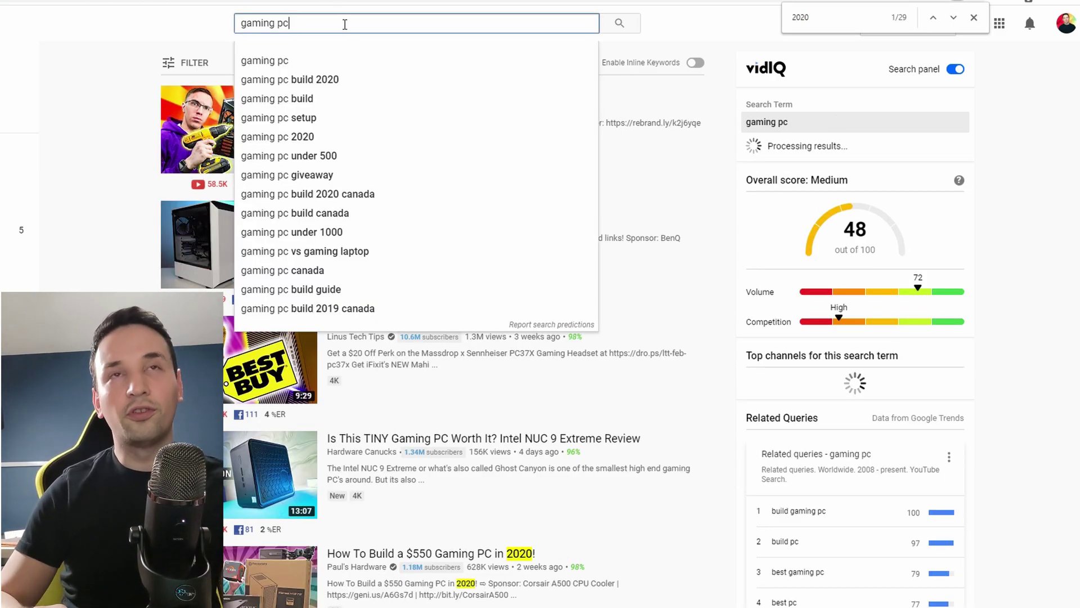
type("2020")
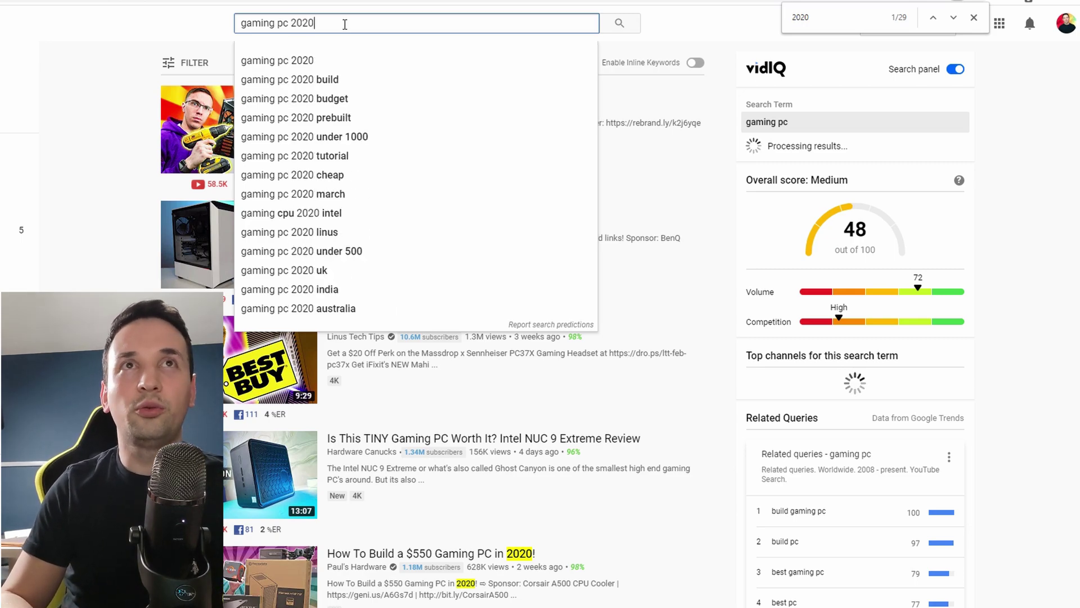
key("Return")
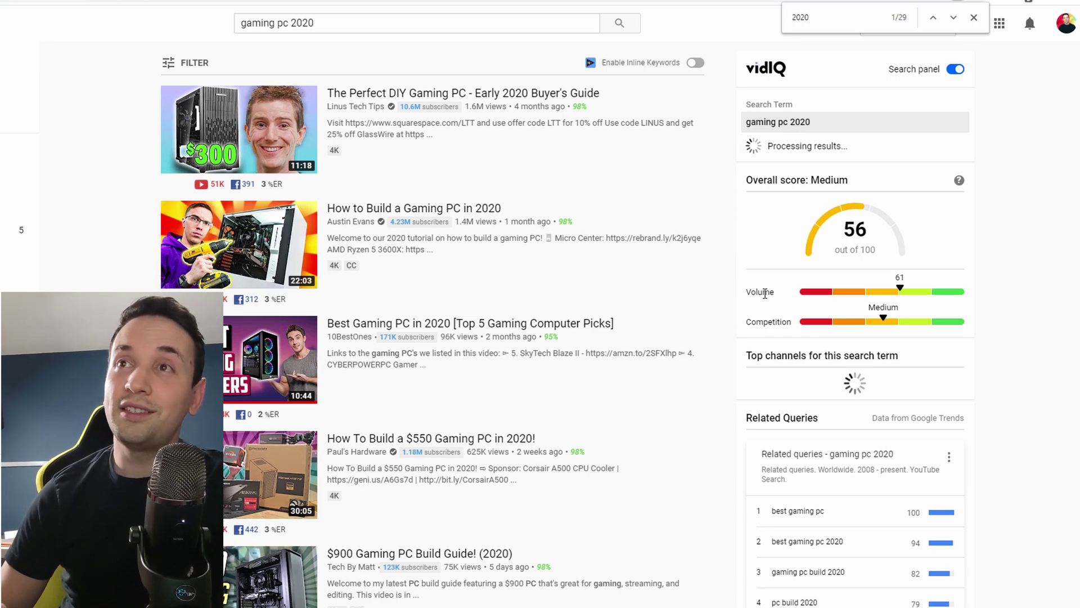
Step: Examine the volume, competition and overall score for the term "gaming pc 2020"
left_click_drag(755, 288, 859, 286)
left_click(901, 276)
left_click_drag(764, 321, 888, 313)
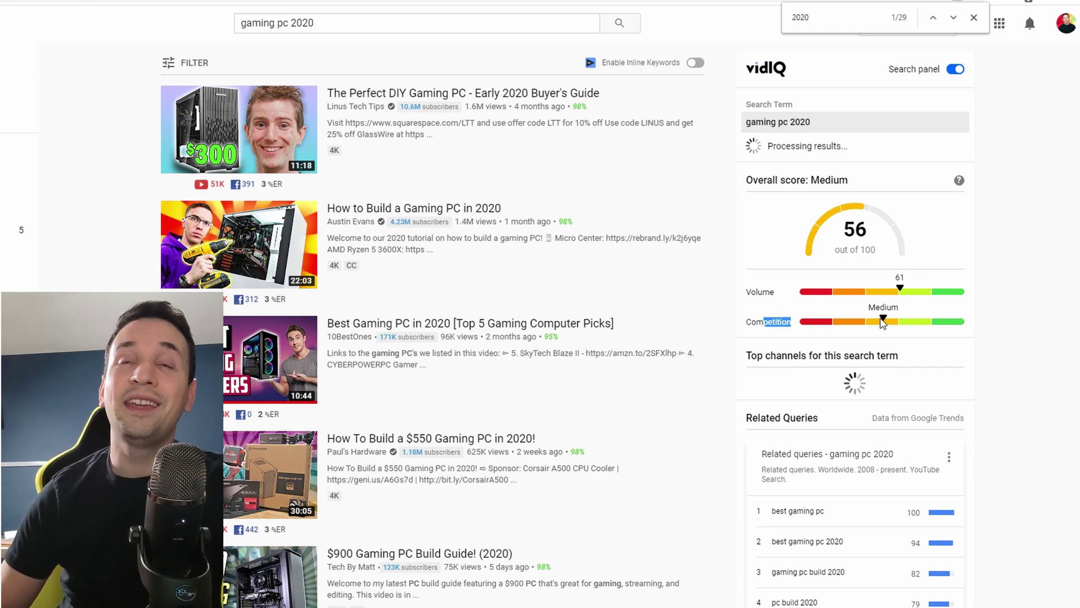
triple_click(260, 18)
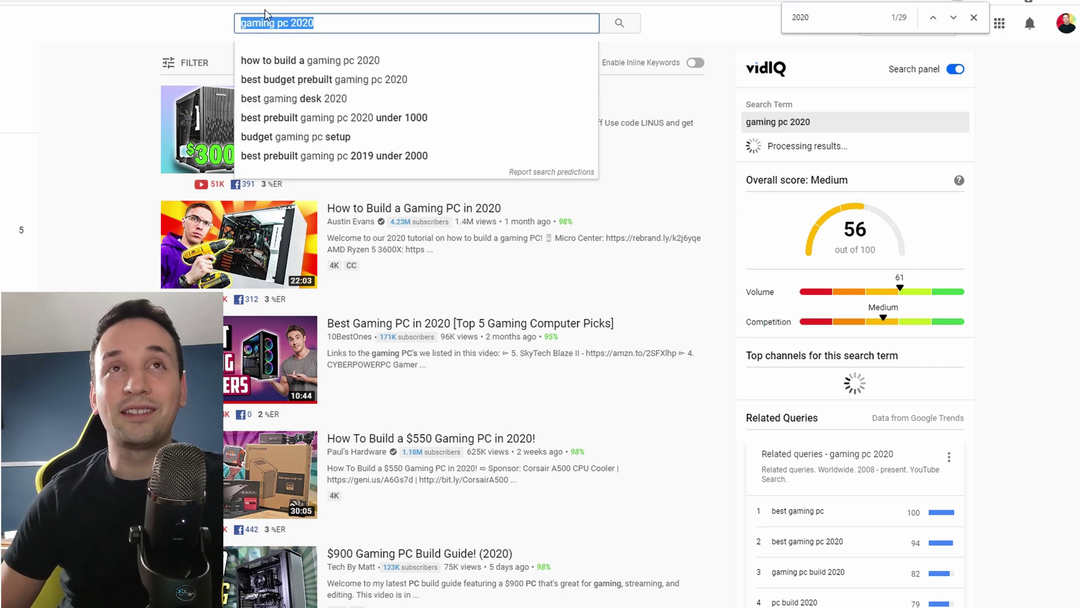
left_click(330, 21)
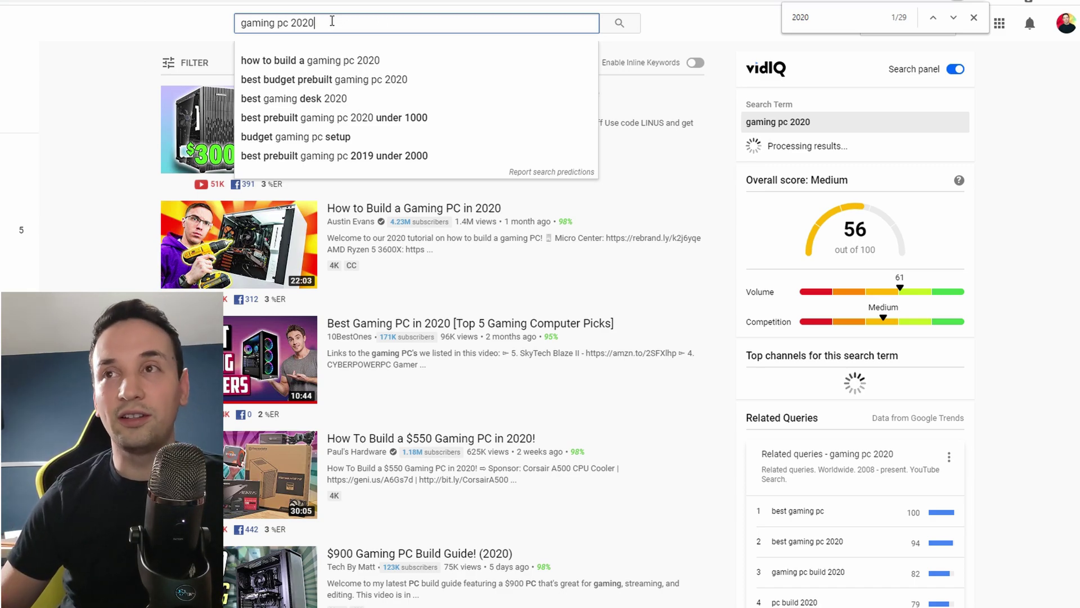
left_click(1007, 290)
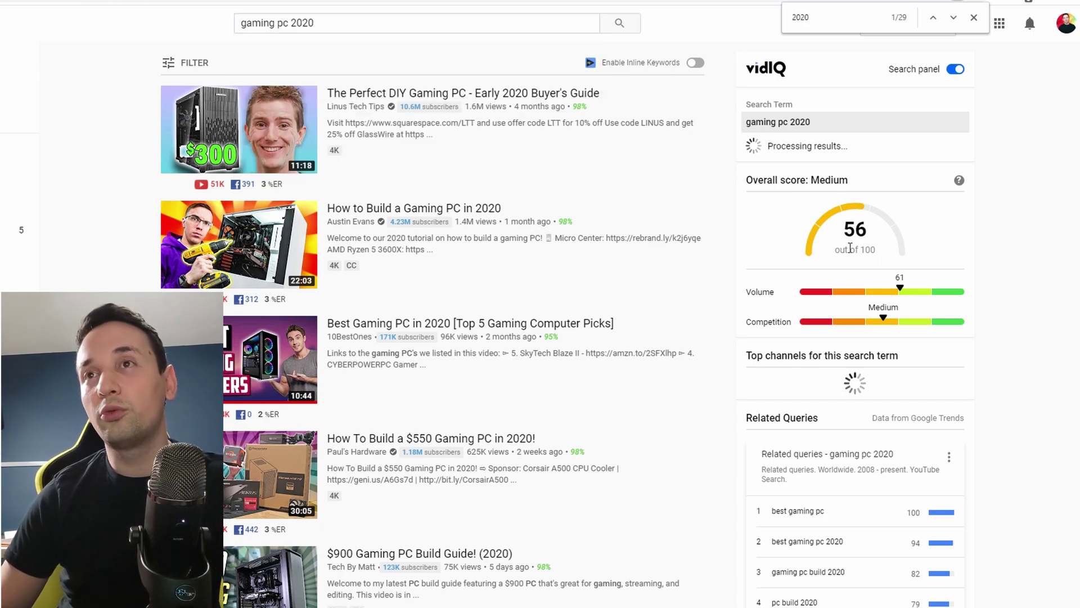
Step: Open the ScatterVolt video "Your Next $700 Gaming/Streaming/VR PC for 2020!!" from the search results
mouse_move(278, 269)
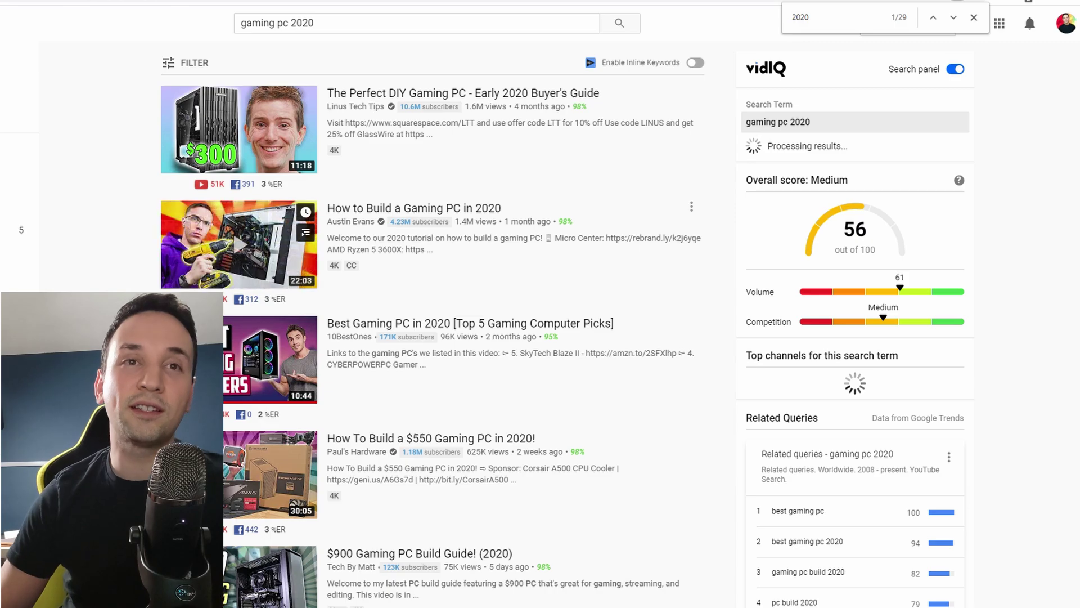
scroll(279, 269, "down", 8)
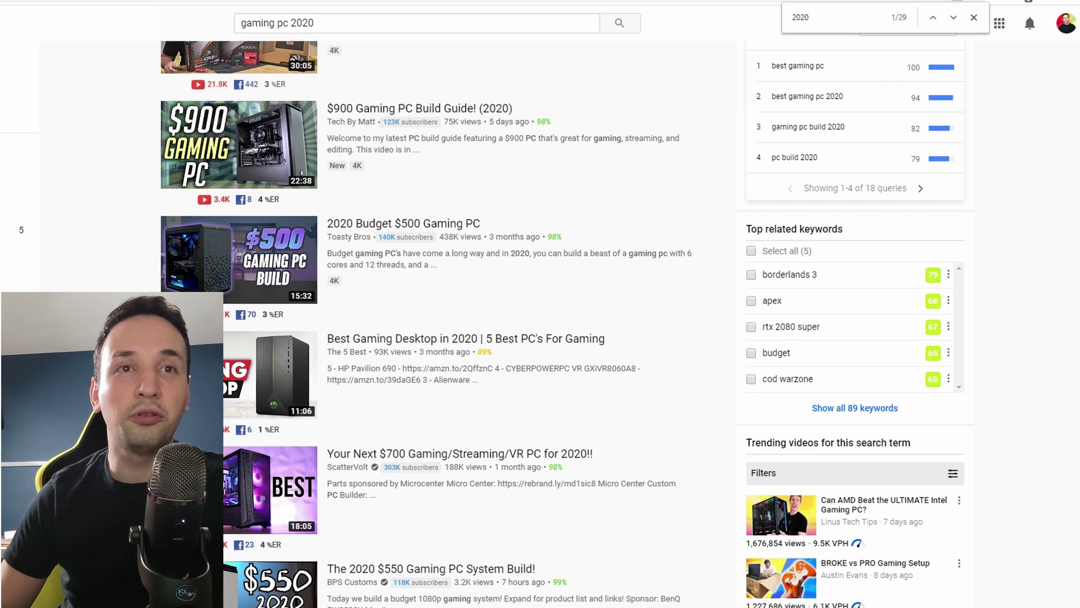
scroll(278, 269, "down", 2)
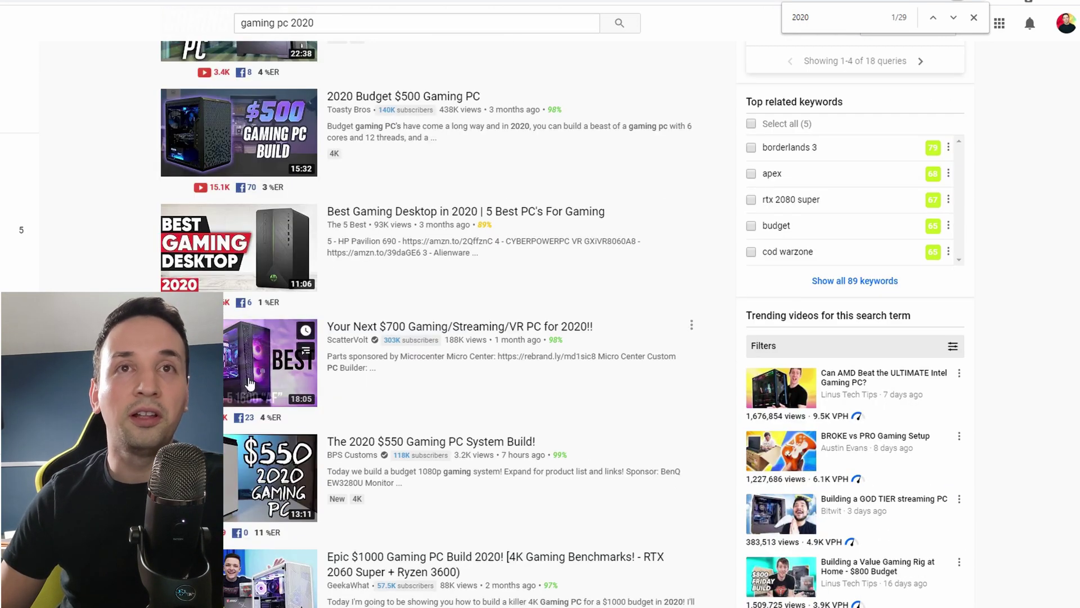
left_click(270, 360)
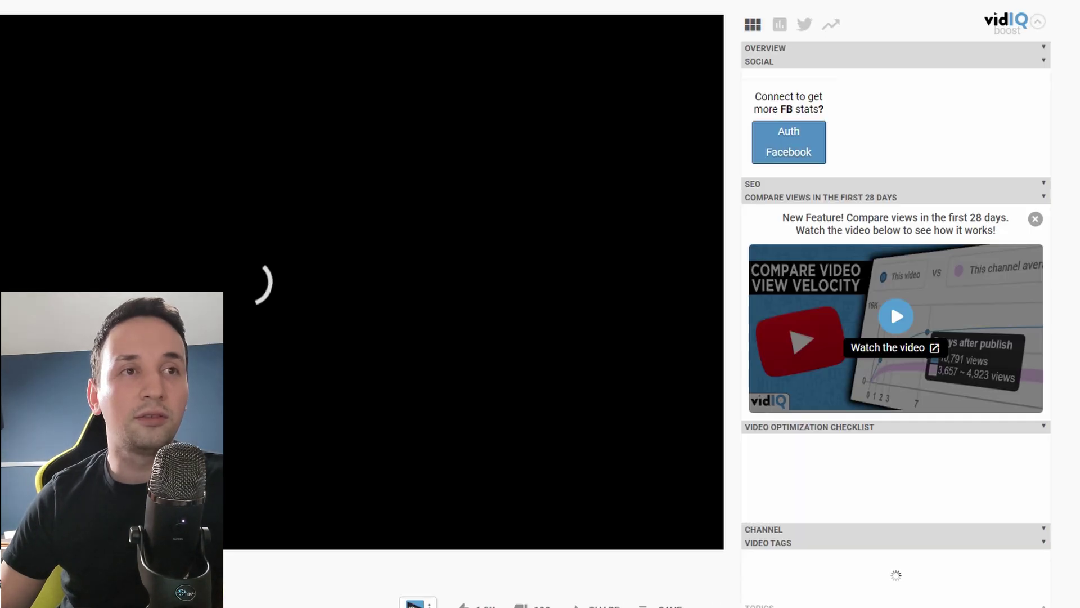
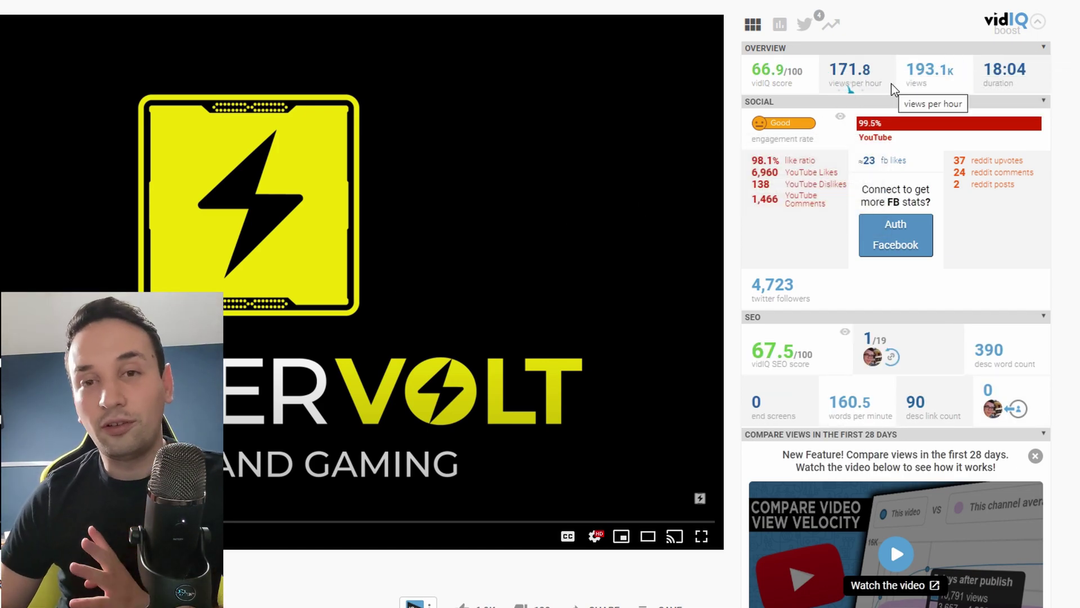
Step: Examine the video's vidIQ views per hour, optimization checklist, channel statistics, video tags and channel tags
mouse_move(867, 72)
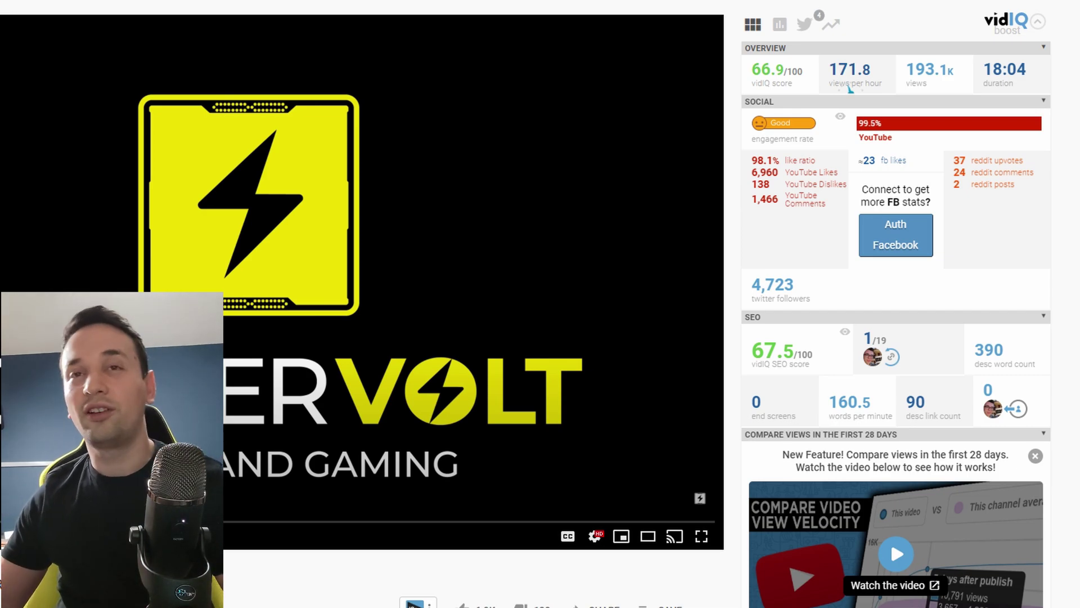
double_click(850, 69)
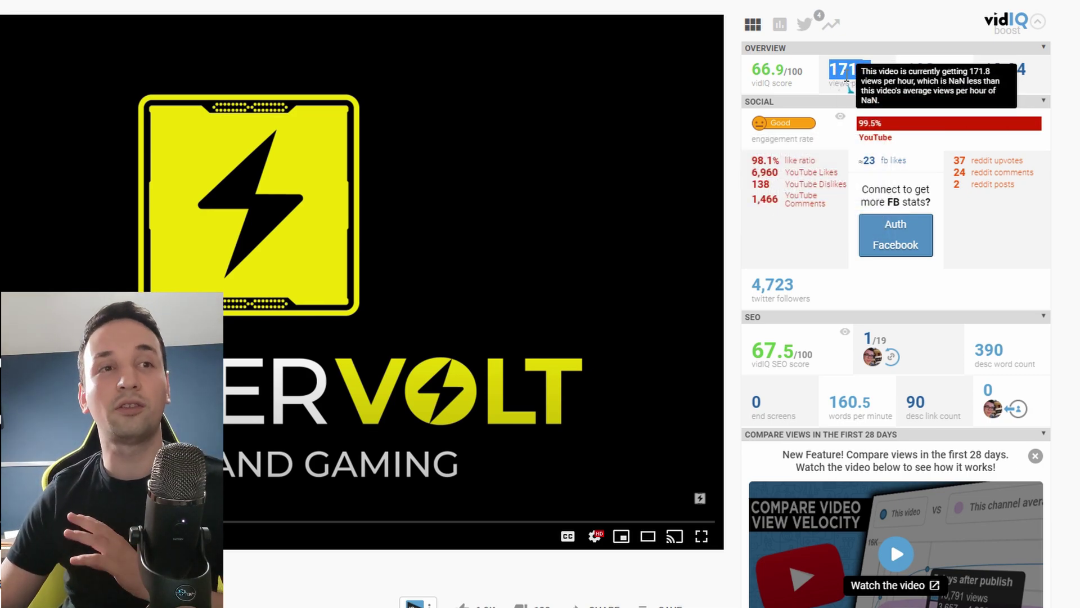
scroll(847, 80, "down", 3)
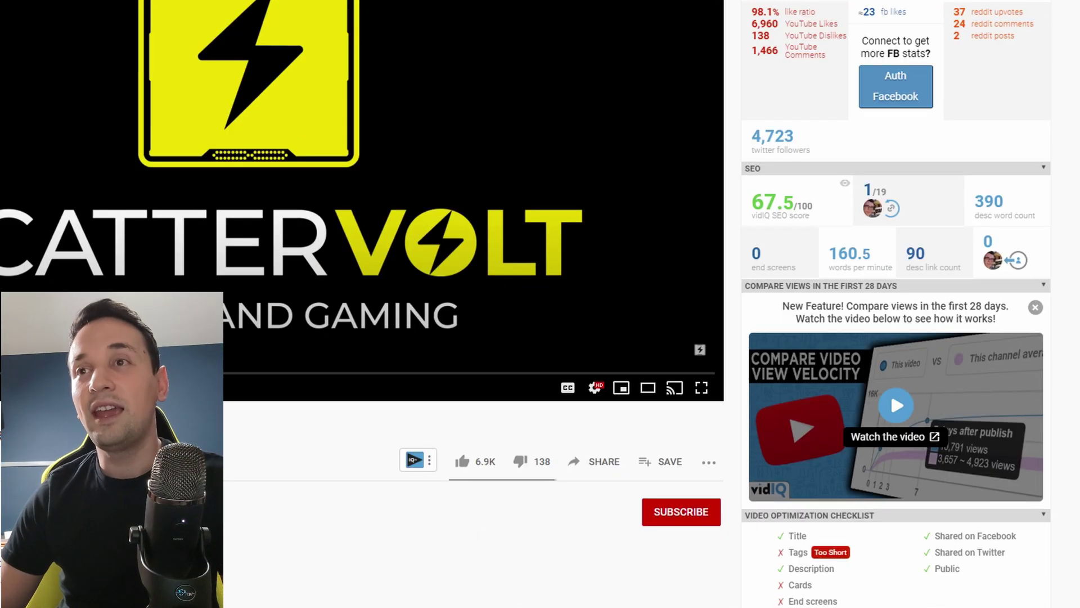
scroll(868, 368, "down", 6)
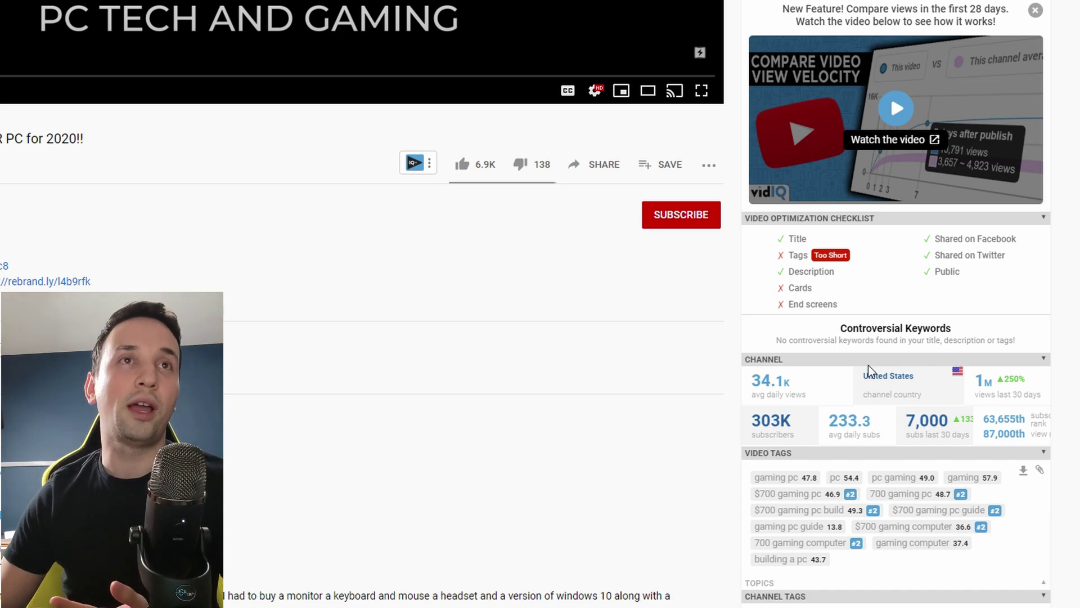
triple_click(79, 138)
scroll(986, 450, "down", 3)
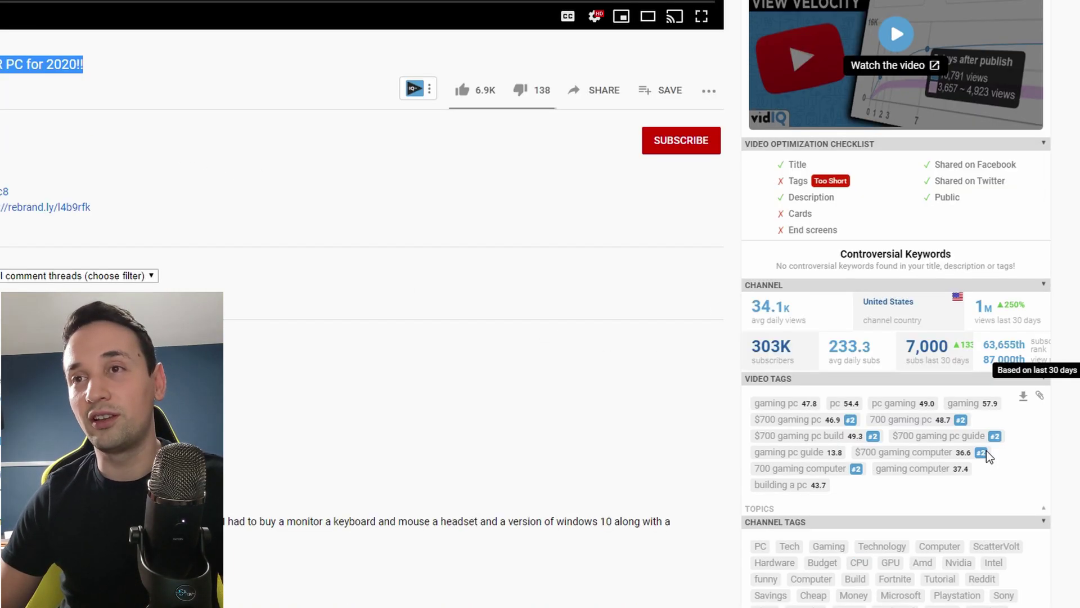
mouse_move(852, 370)
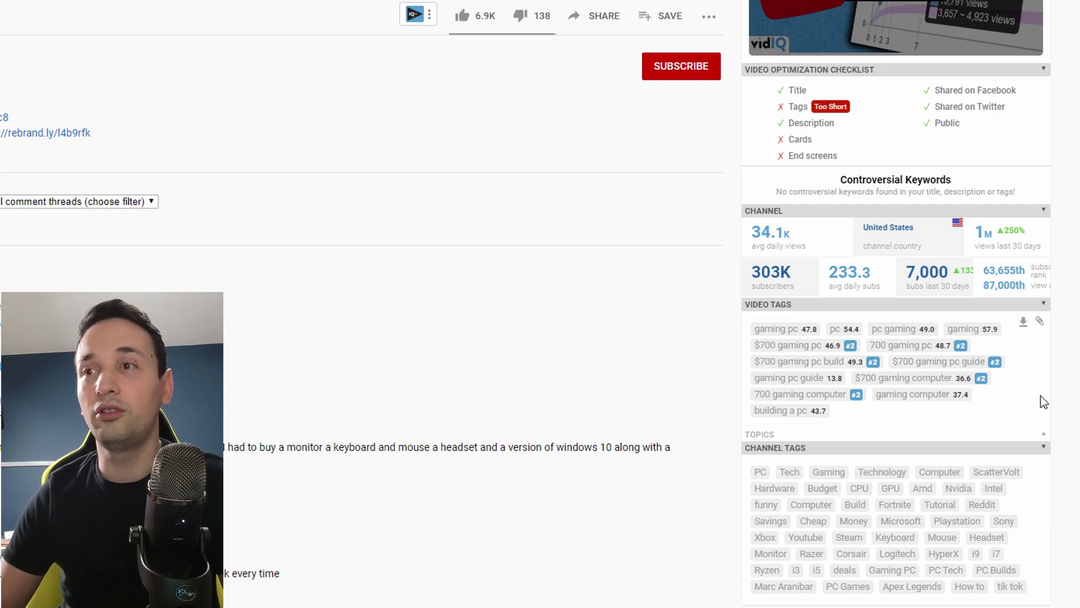
scroll(1041, 396, "down", 1)
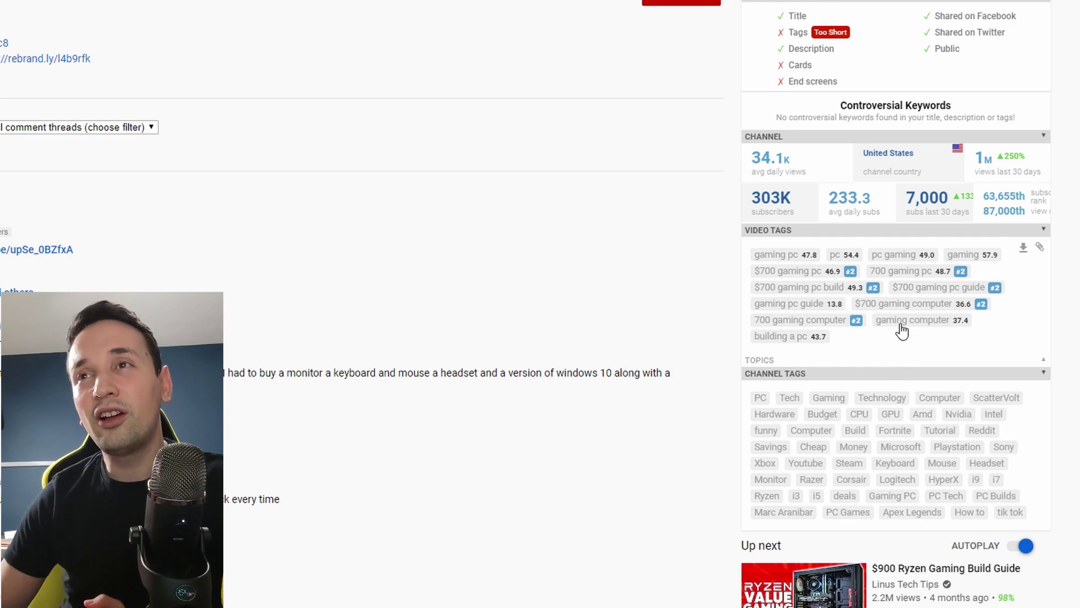
mouse_move(900, 298)
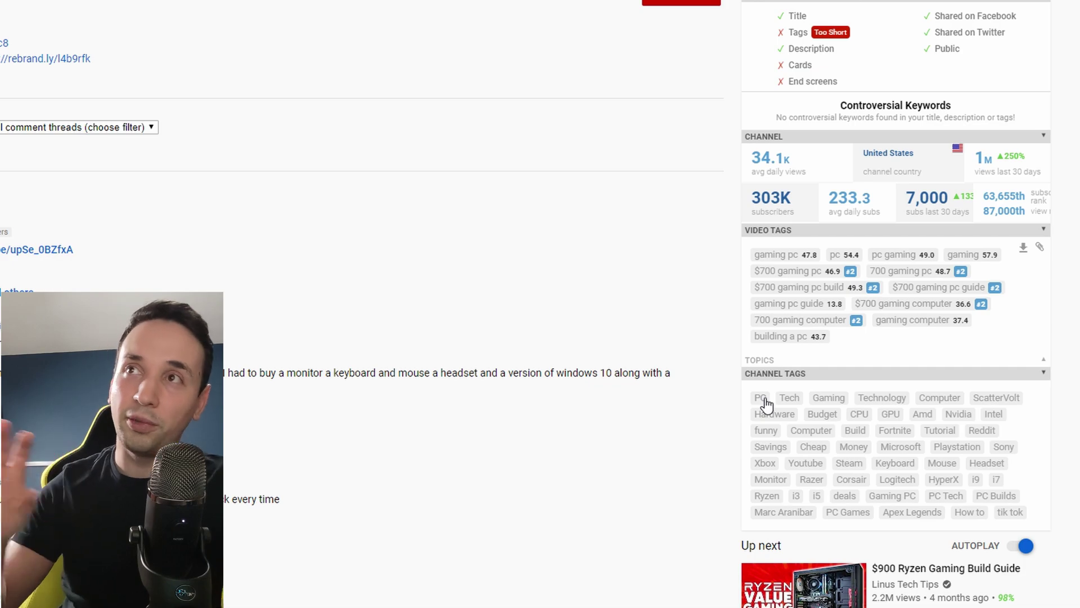
Step: View the video's Views and Views Per Hour charts, and compare the views per hour of the related trending videos
scroll(921, 421, "up", 15)
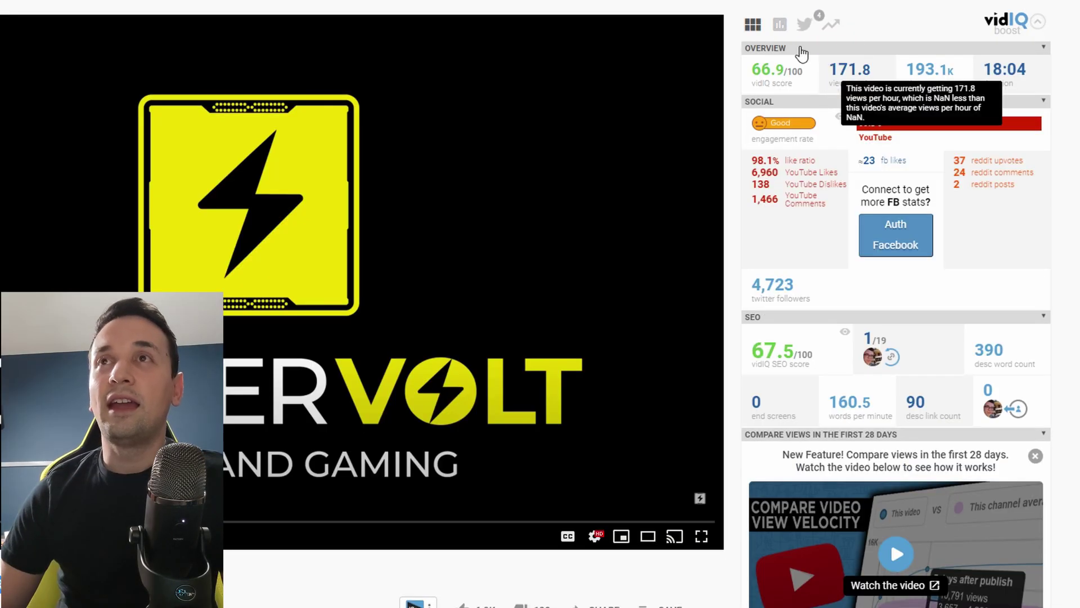
left_click(780, 26)
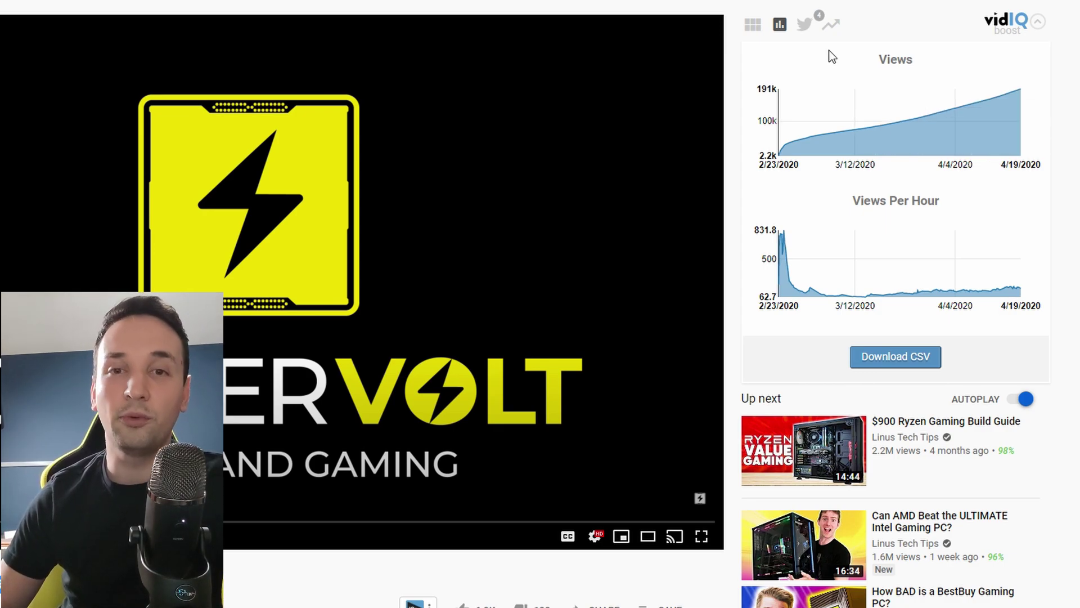
left_click(830, 25)
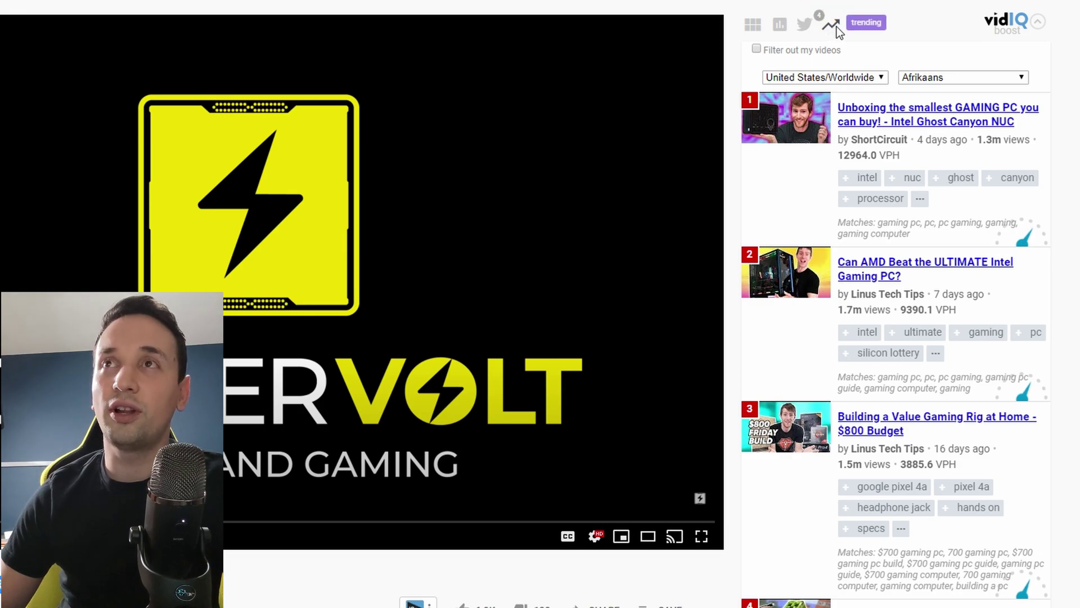
scroll(927, 214, "down", 6)
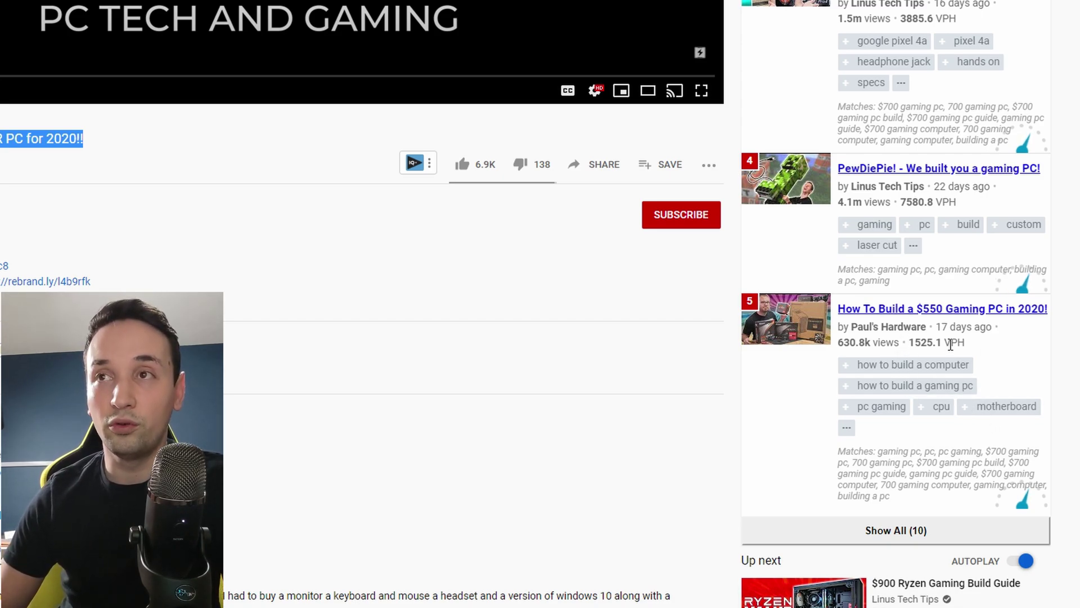
left_click_drag(908, 343, 962, 342)
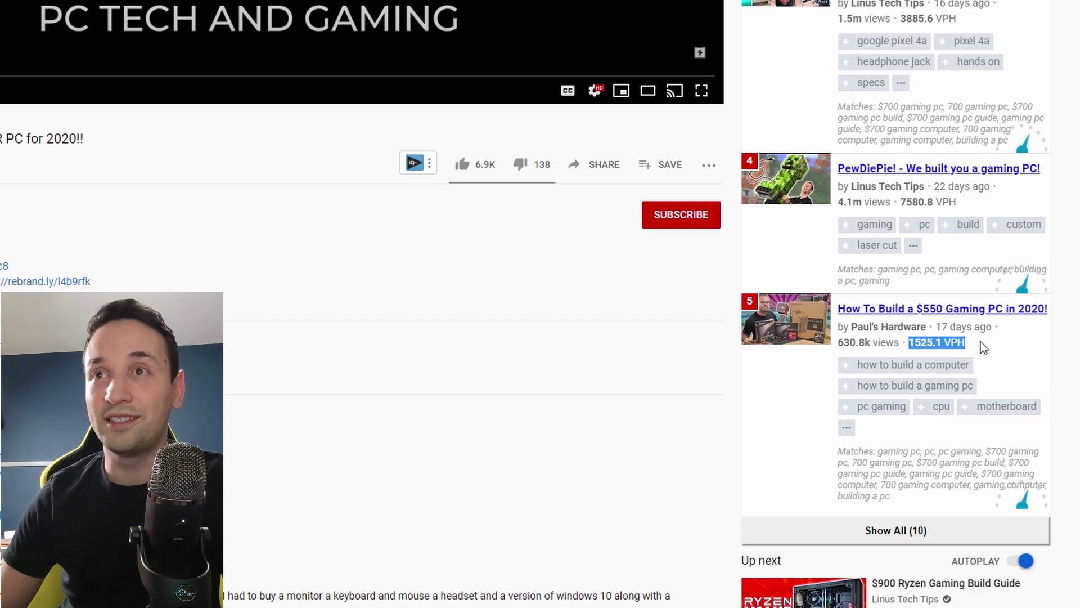
left_click(979, 342)
left_click_drag(949, 203, 907, 202)
scroll(938, 248, "up", 5)
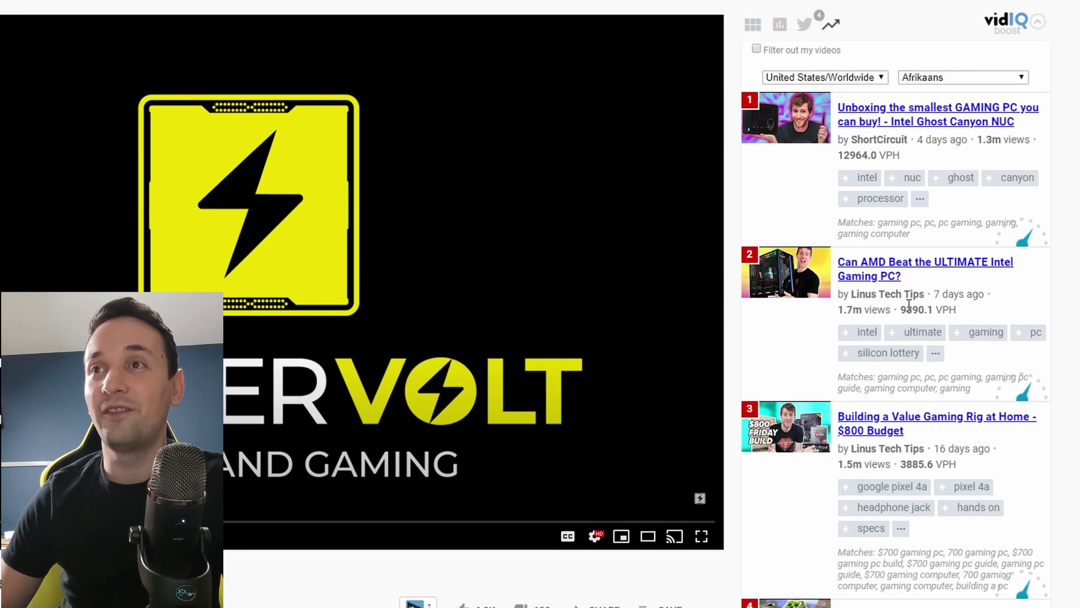
left_click_drag(944, 308, 906, 309)
left_click_drag(986, 139, 1025, 140)
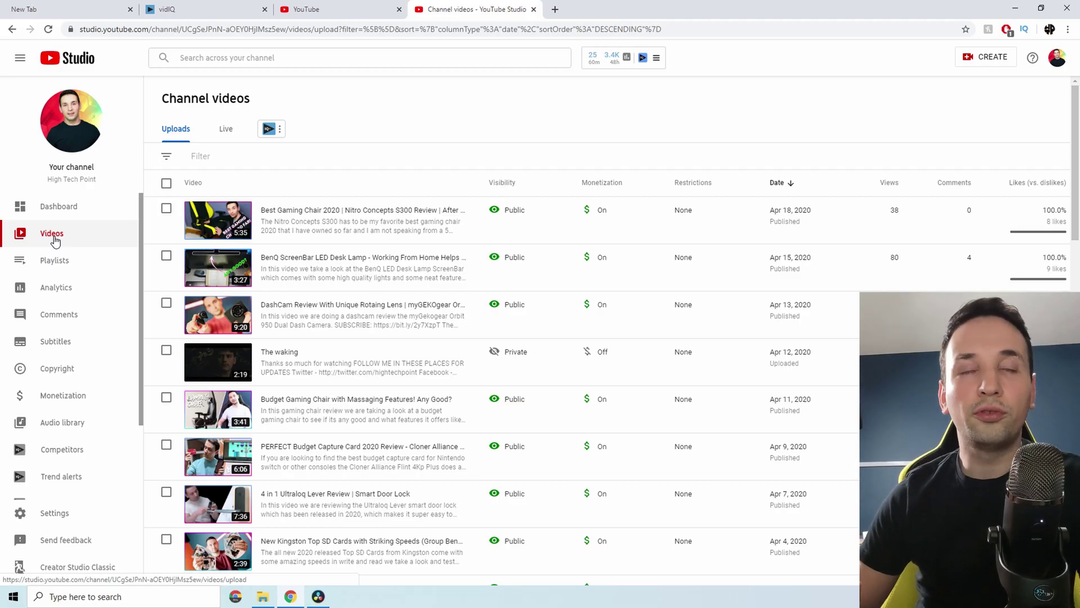
Step: Open the video details of "Best Gaming Chair 2020 | Nitro Concepts S300 Review | After 2 Years" from the channel videos in YouTube Studio
mouse_move(414, 257)
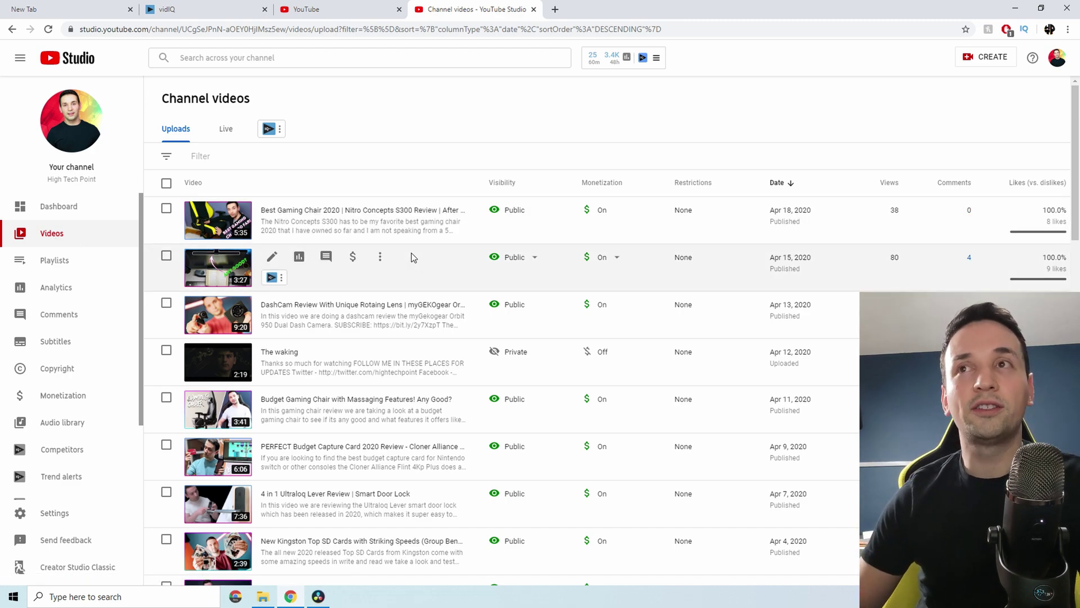
mouse_move(347, 371)
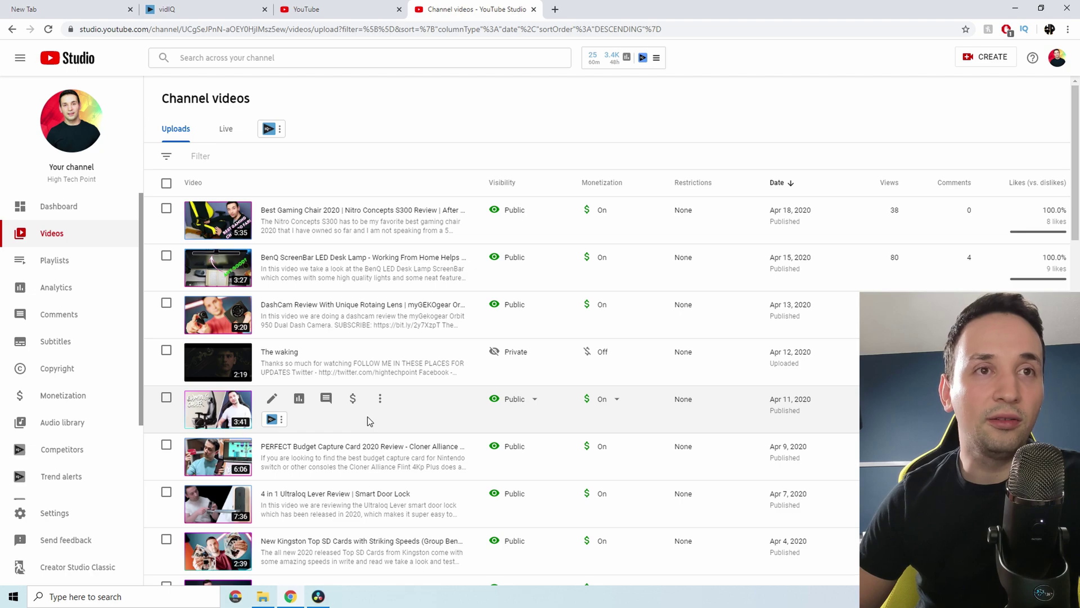
left_click(273, 213)
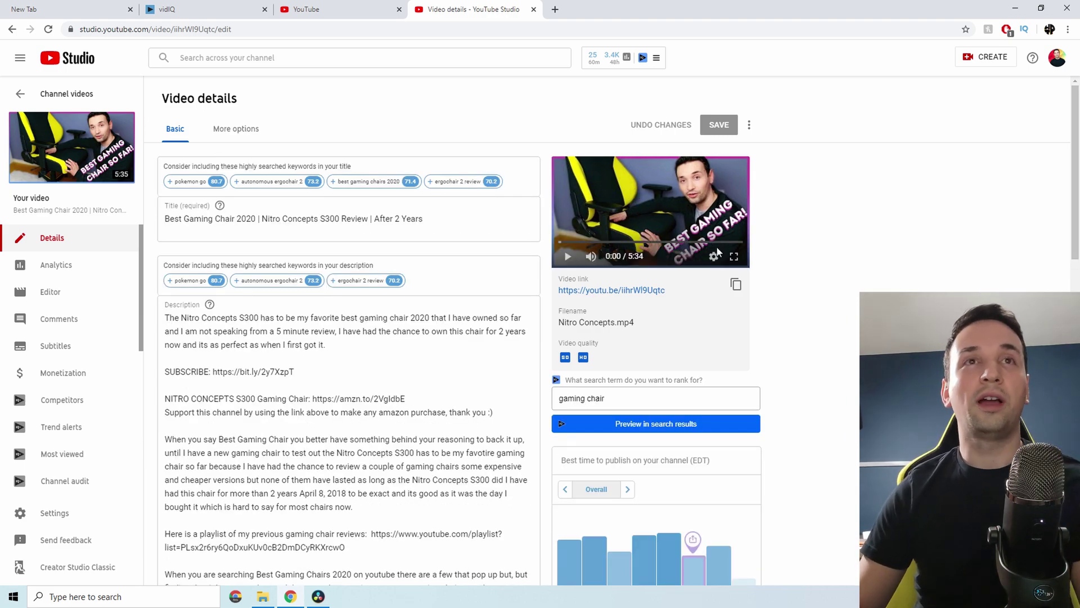
Step: Examine how the keywords in the video's title and description relate to its scored tags
left_click_drag(259, 220, 155, 219)
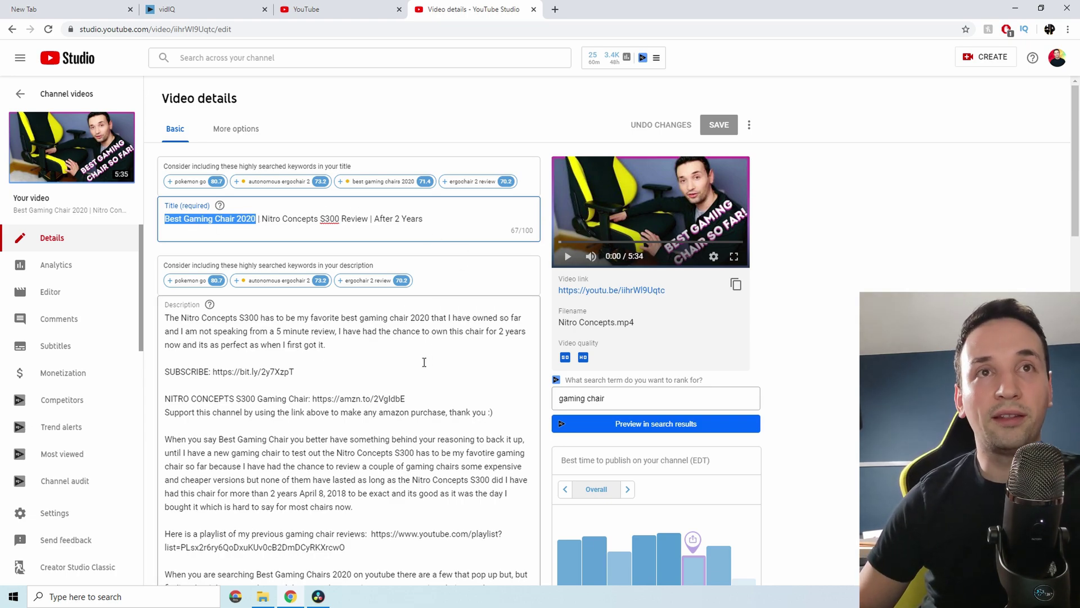
scroll(394, 371, "down", 12)
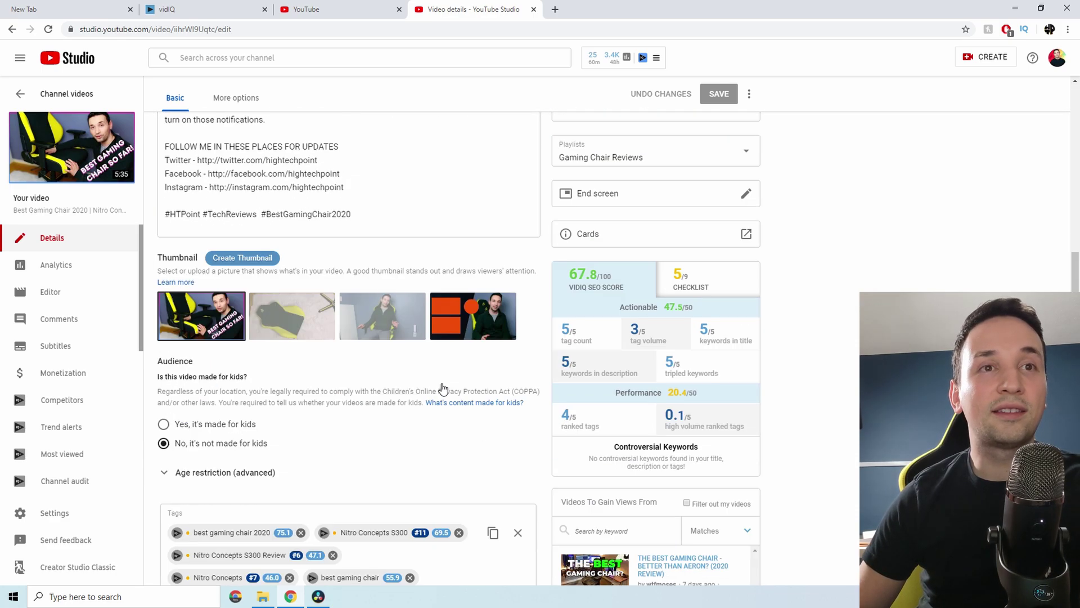
scroll(338, 310, "up", 12)
triple_click(222, 223)
left_click(223, 224)
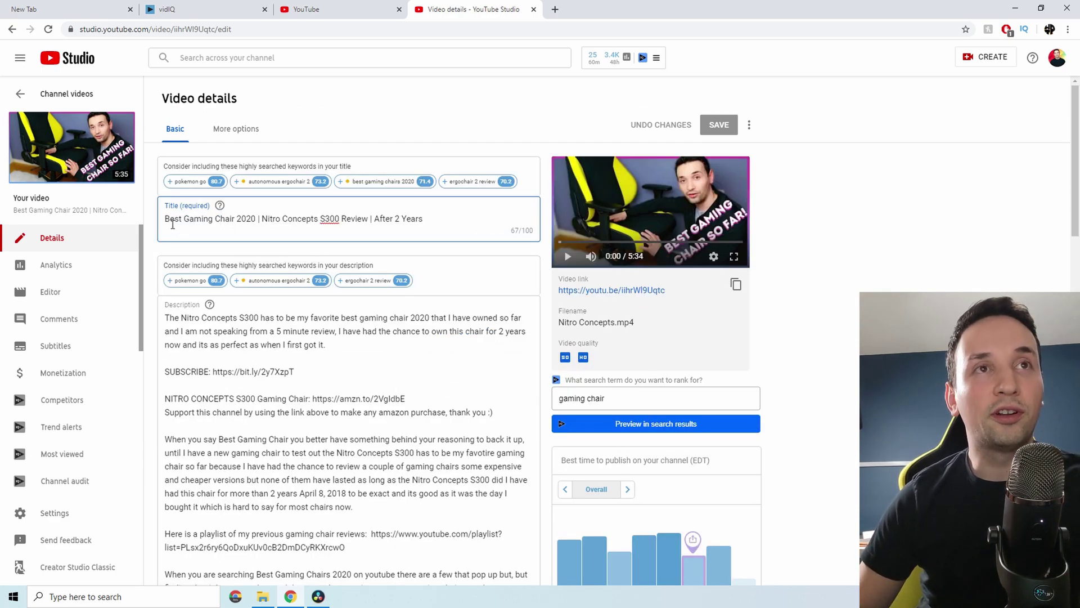
left_click_drag(173, 225, 213, 285)
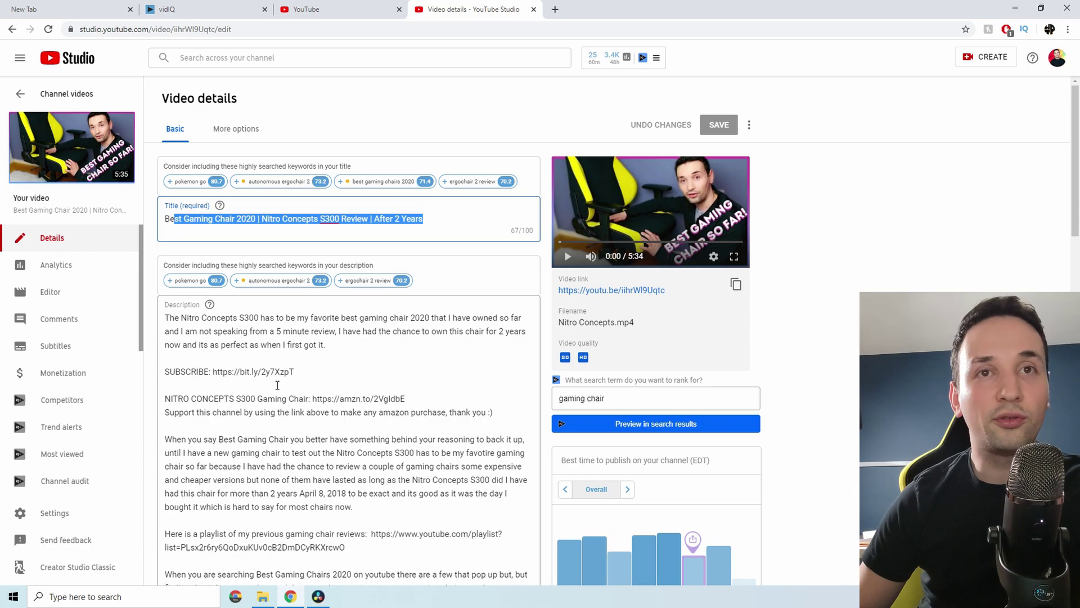
scroll(277, 386, "down", 15)
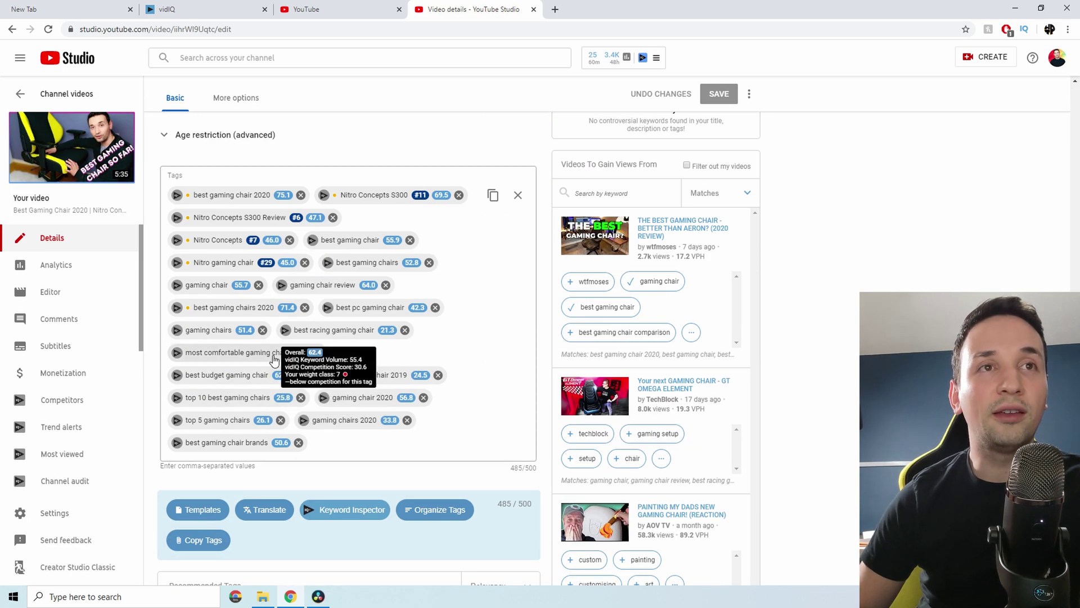
scroll(275, 360, "up", 1)
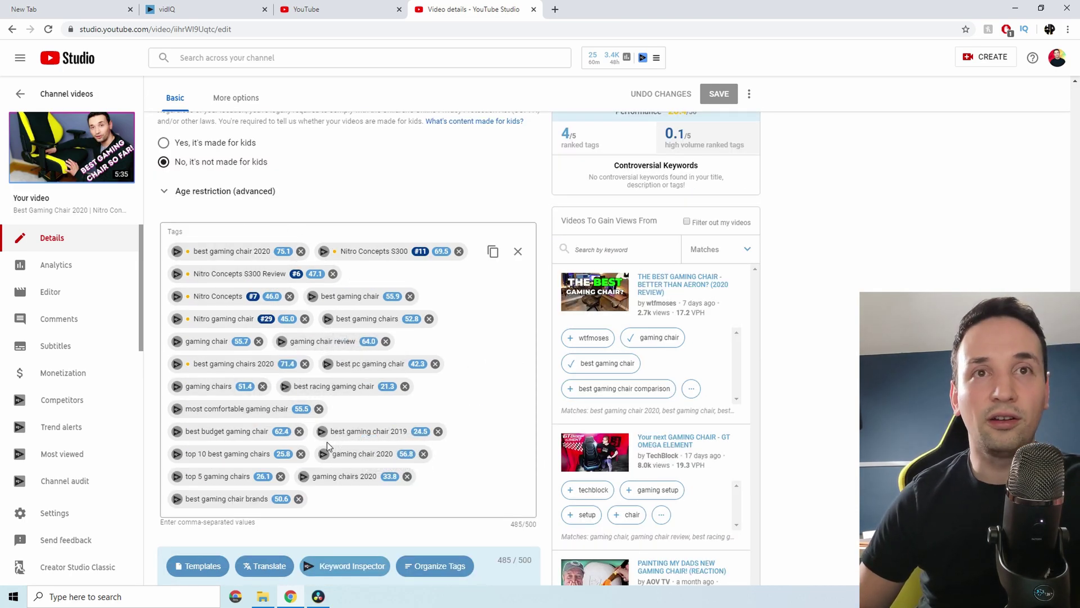
scroll(328, 444, "up", 14)
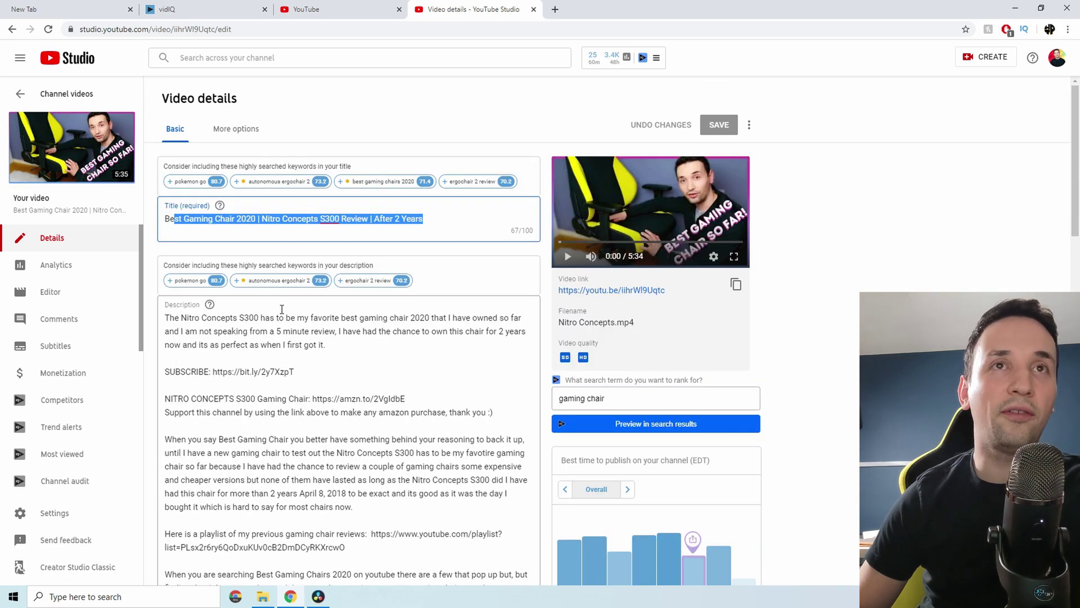
Step: Check the scores of the recommended tags, and try adding the tag "gaming chair roundup" before removing it from the video
scroll(287, 394, "down", 15)
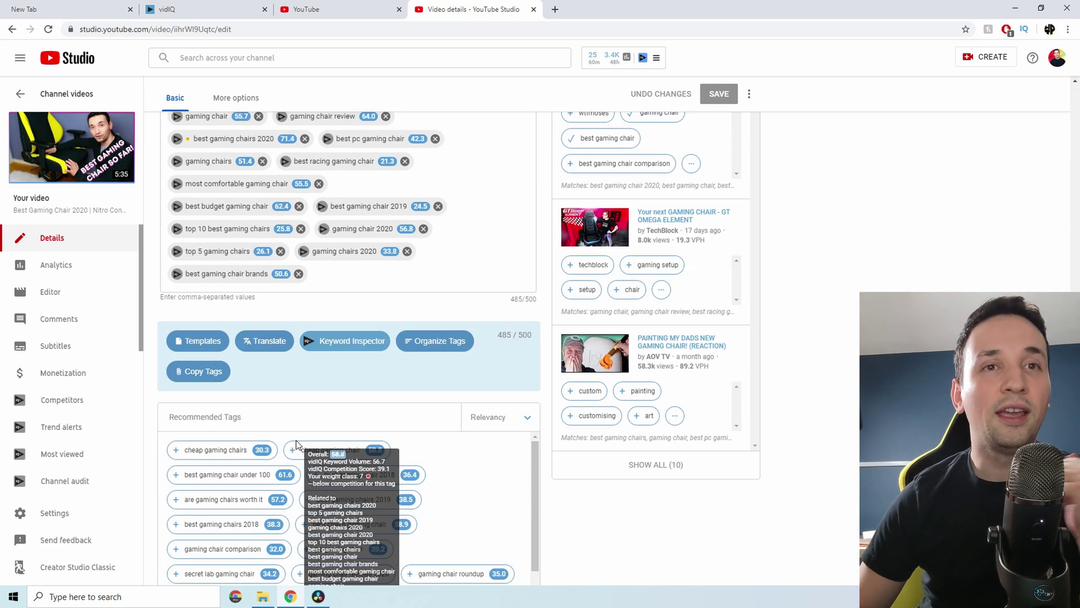
scroll(296, 445, "down", 3)
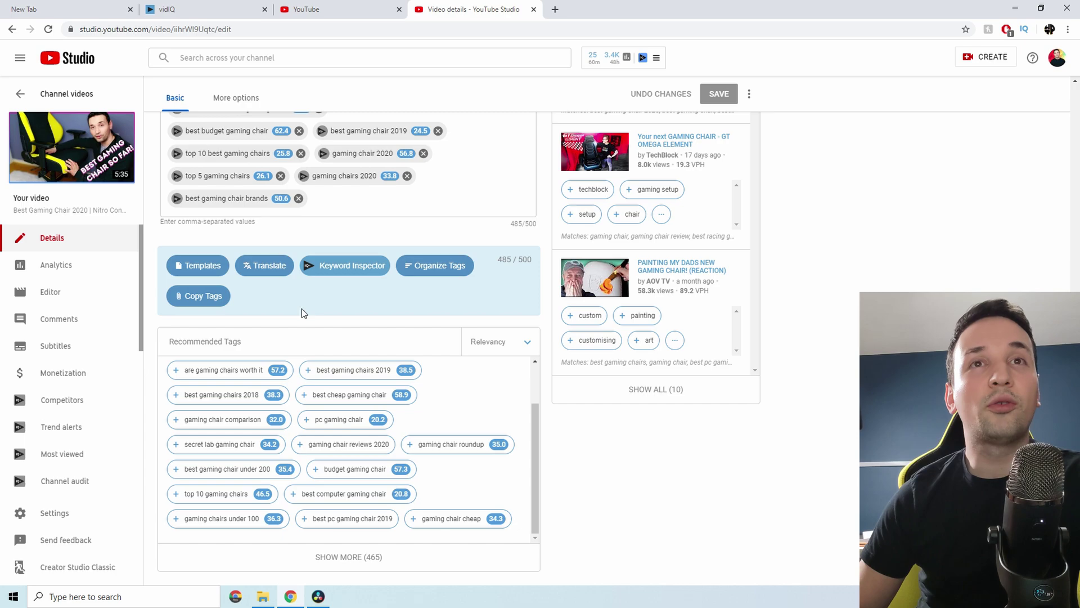
mouse_move(208, 381)
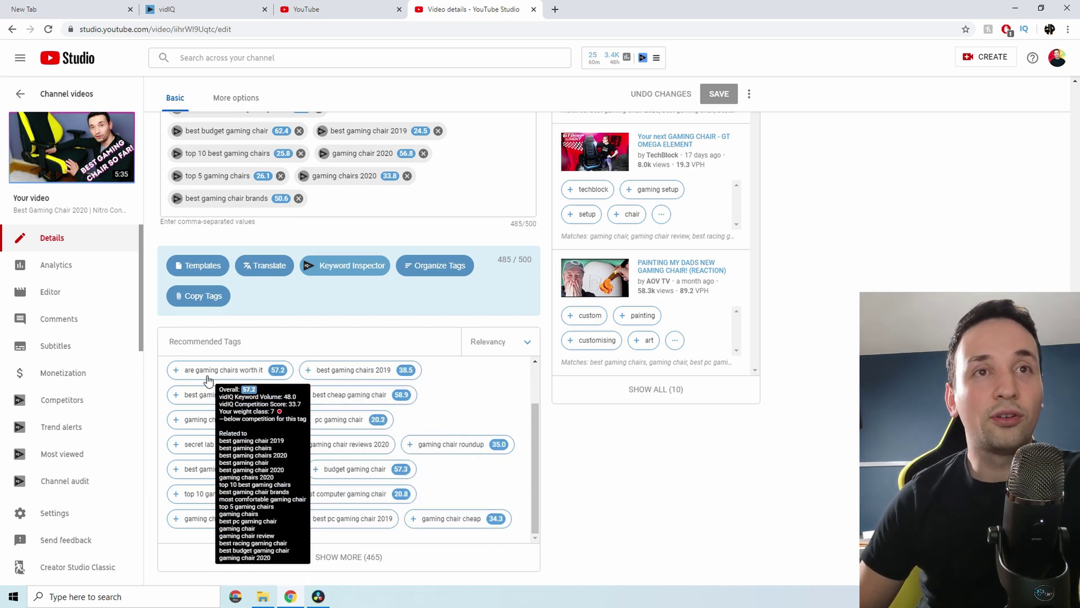
mouse_move(315, 471)
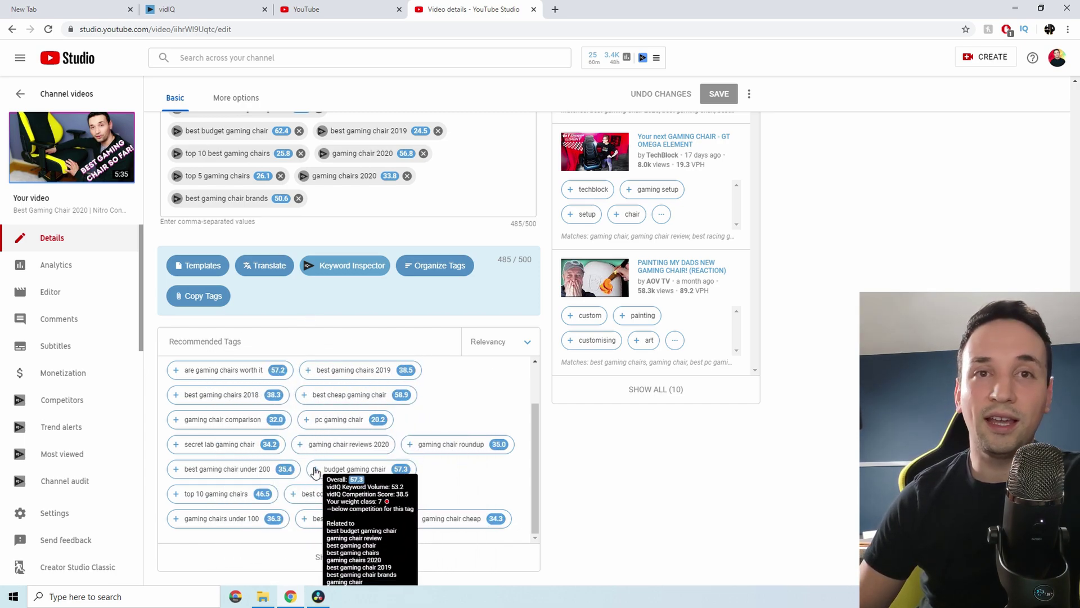
left_click(409, 445)
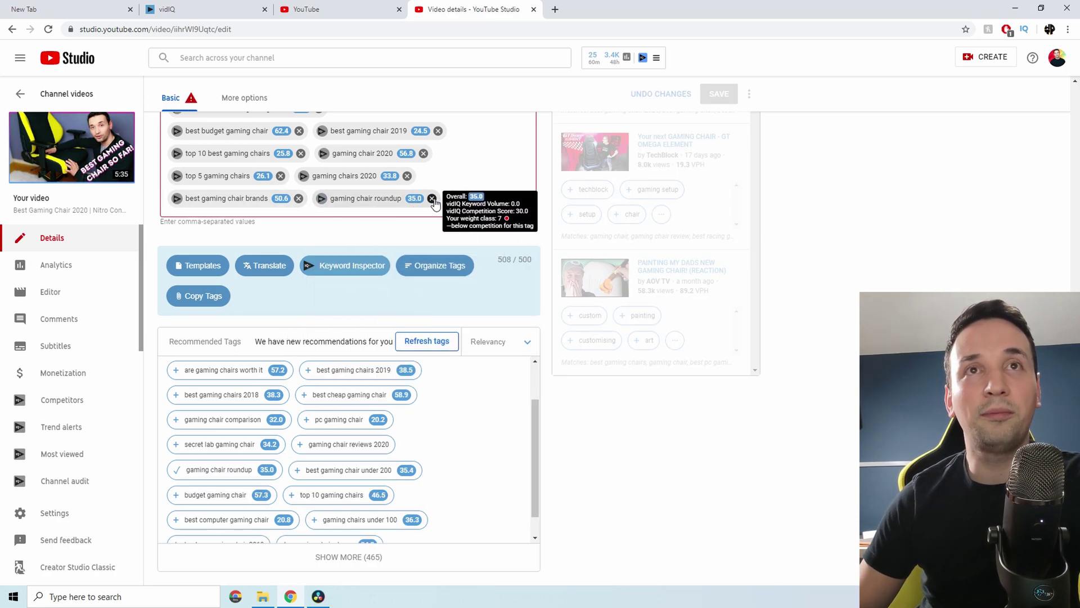
left_click(431, 199)
Step: Inspect the tag "best gaming chair 2020" and examine its search volume, competition and related keywords
scroll(309, 390, "up", 6)
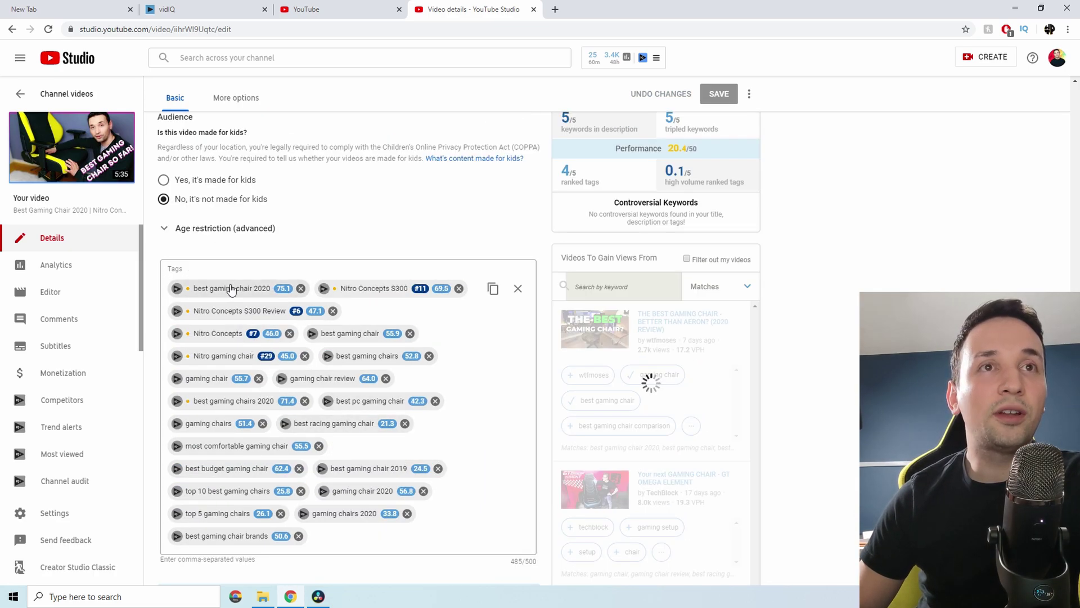
left_click(176, 288)
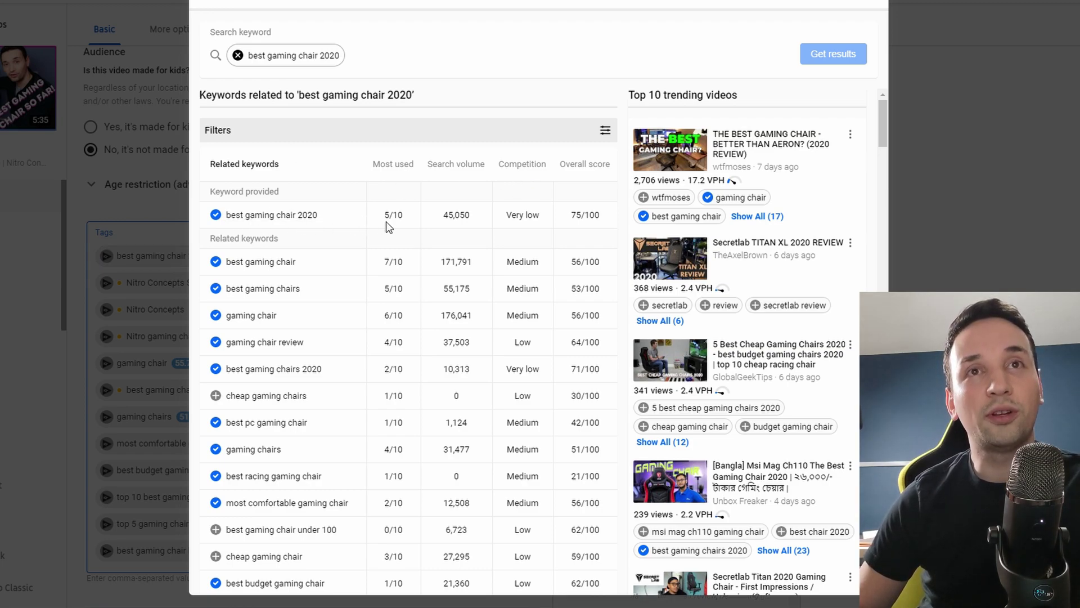
left_click(446, 218)
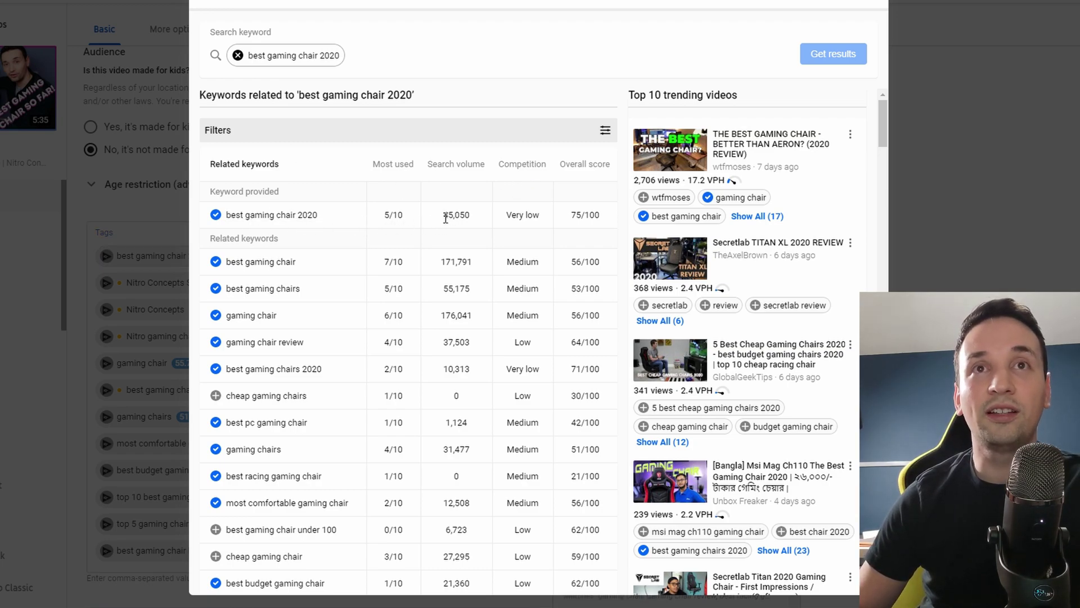
left_click(521, 217)
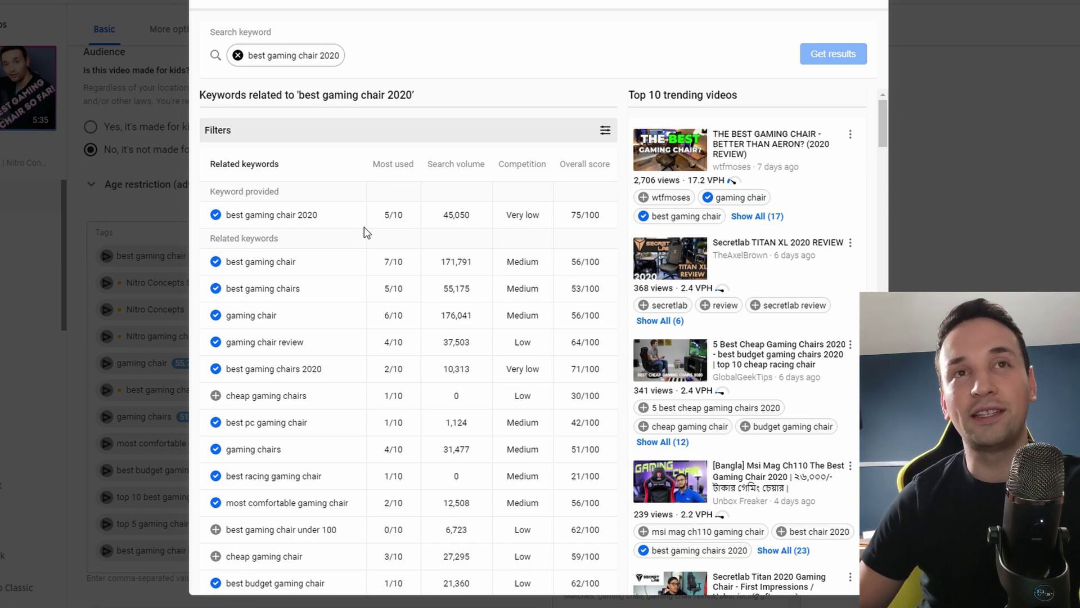
scroll(312, 298, "down", 2)
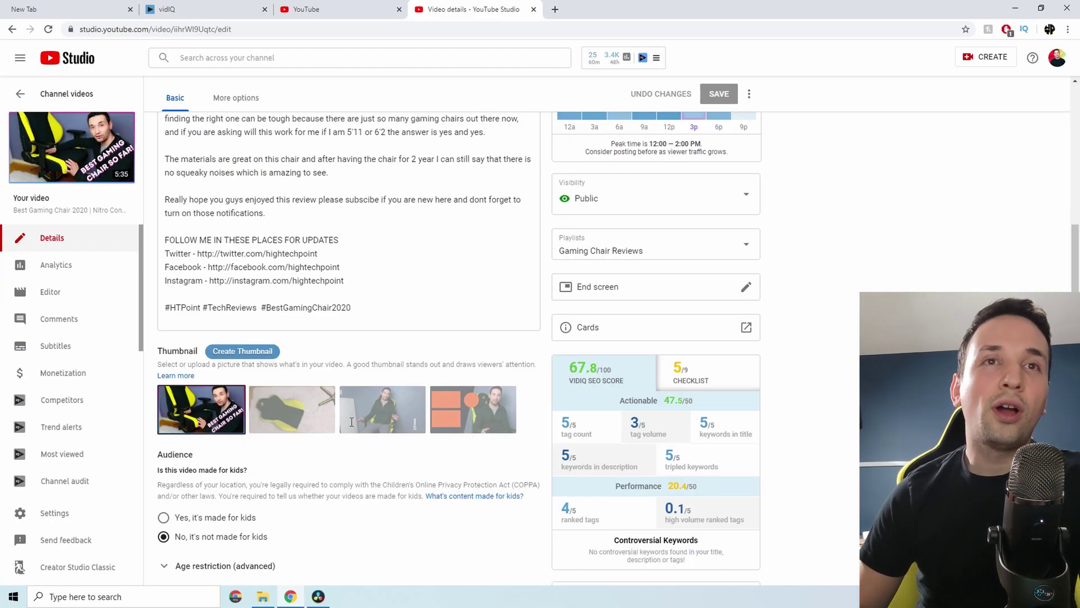
Step: Preview the video in search results for "gaming chair" and examine the keyword matches in its title and description
scroll(350, 421, "down", 2)
scroll(350, 421, "up", 11)
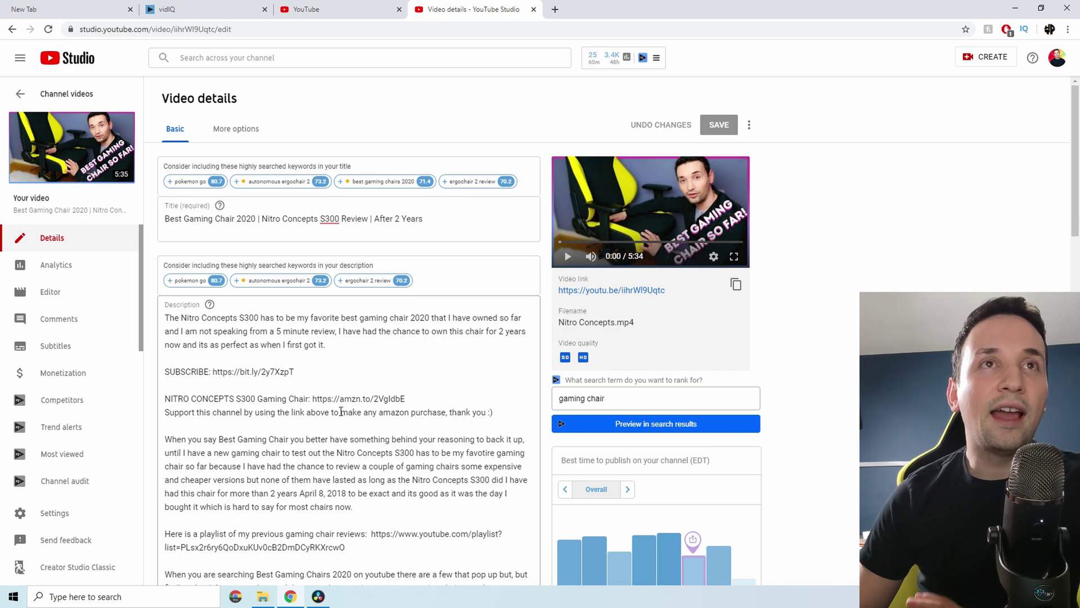
scroll(405, 256, "down", 3)
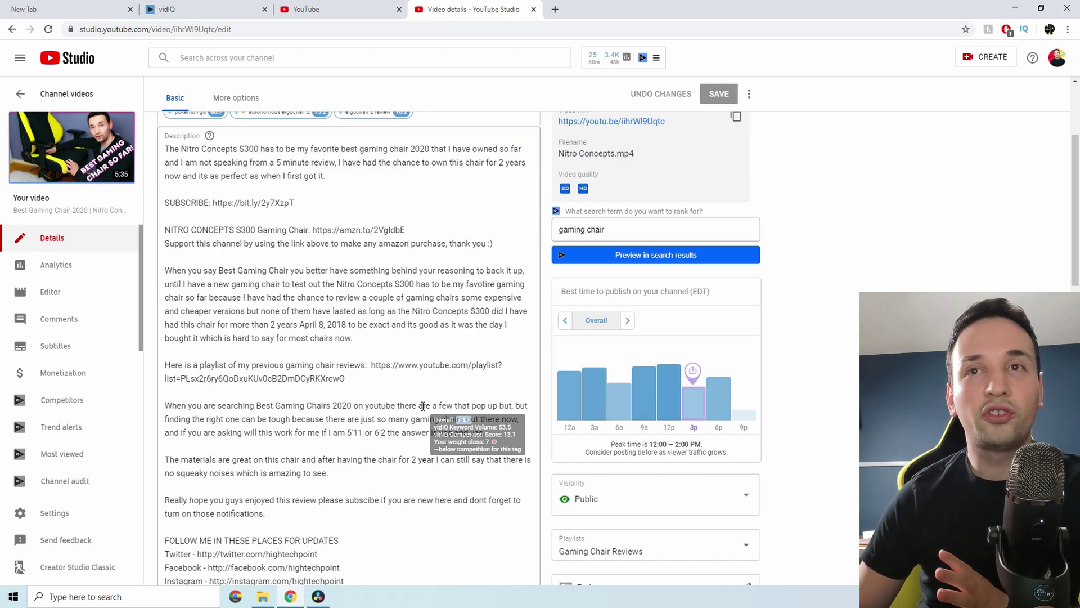
scroll(630, 228, "up", 3)
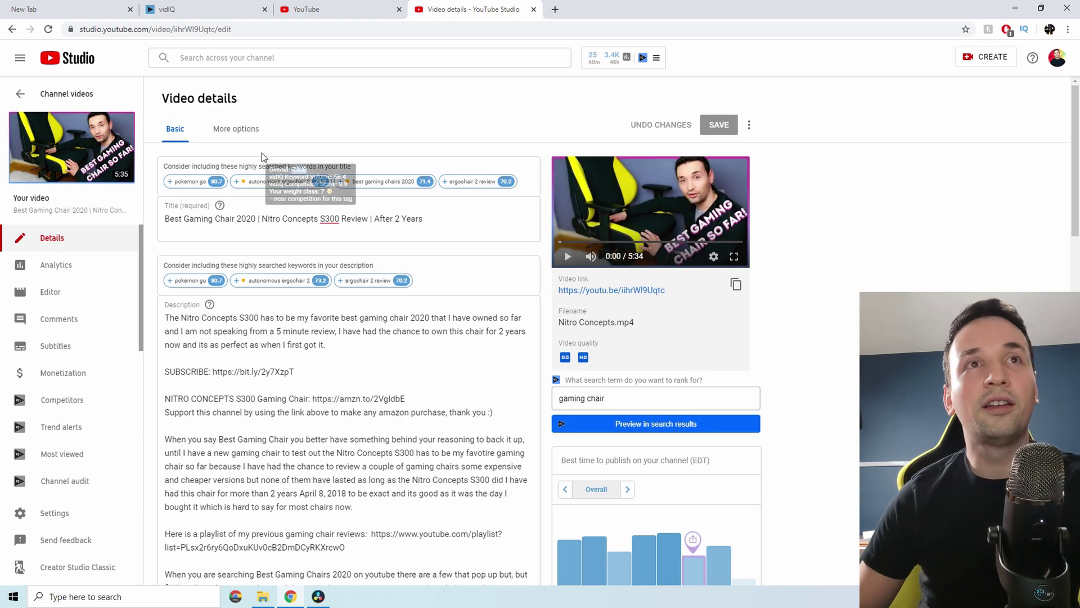
left_click_drag(569, 379, 751, 390)
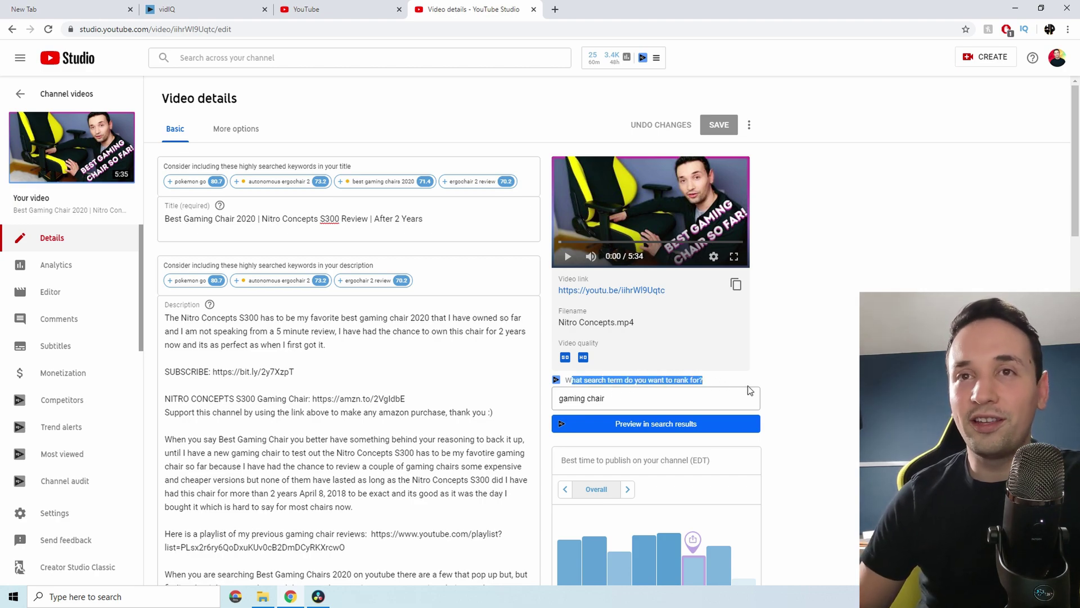
left_click(660, 429)
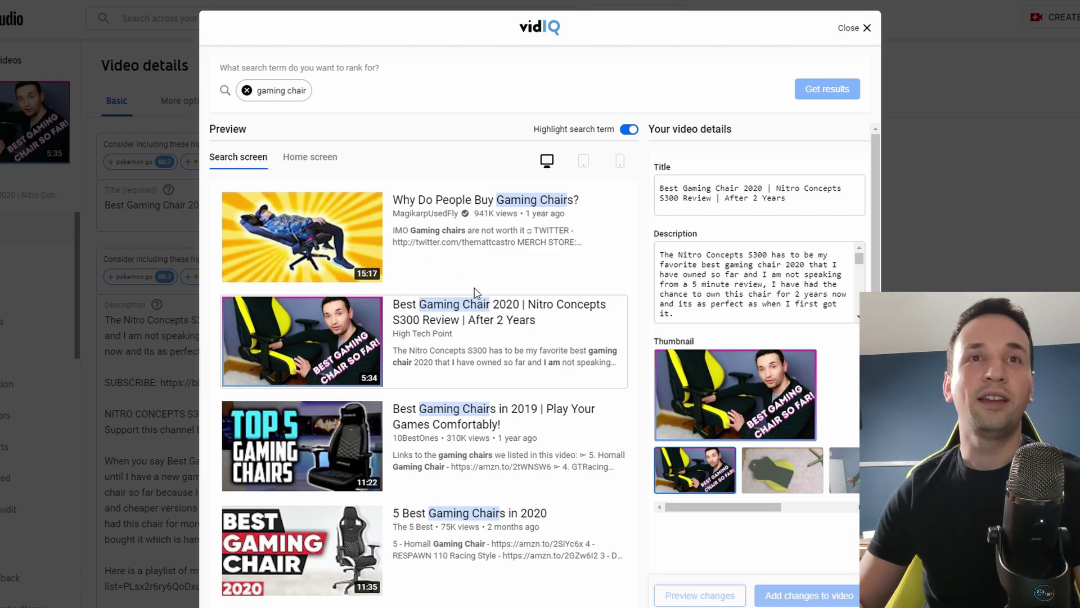
left_click_drag(427, 306, 488, 306)
left_click_drag(587, 351, 413, 363)
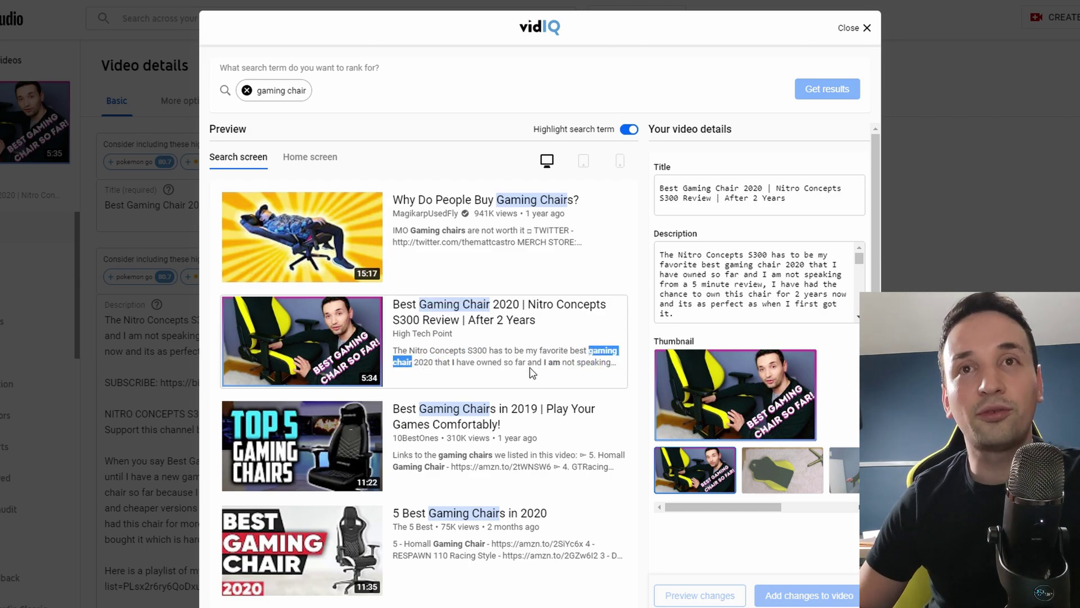
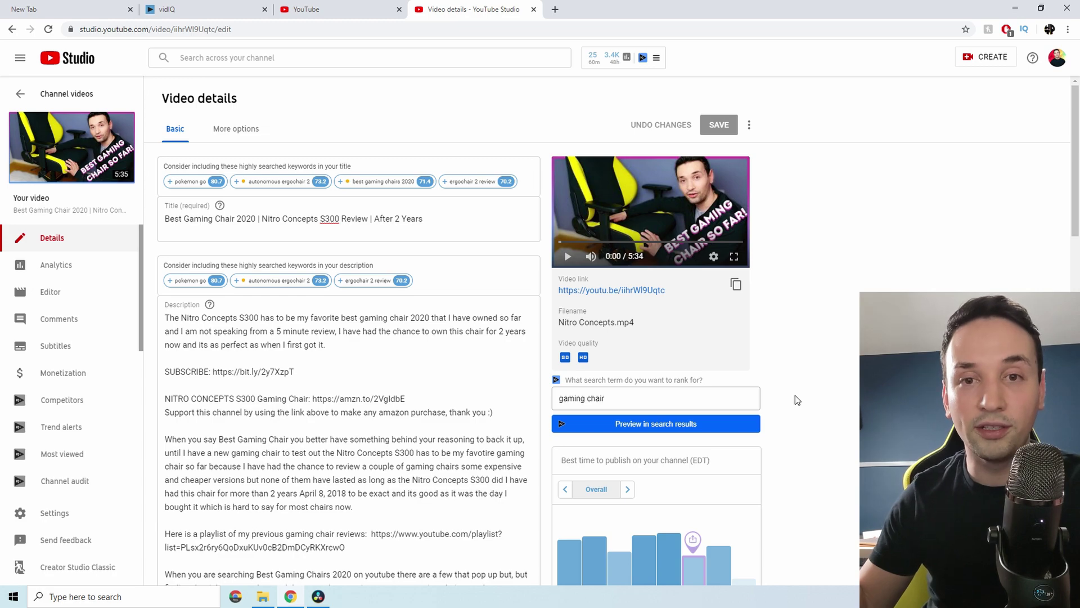
Step: Examine the channel's best times to publish, going from the overall chart through the weekdays to Fridays
scroll(795, 395, "down", 4)
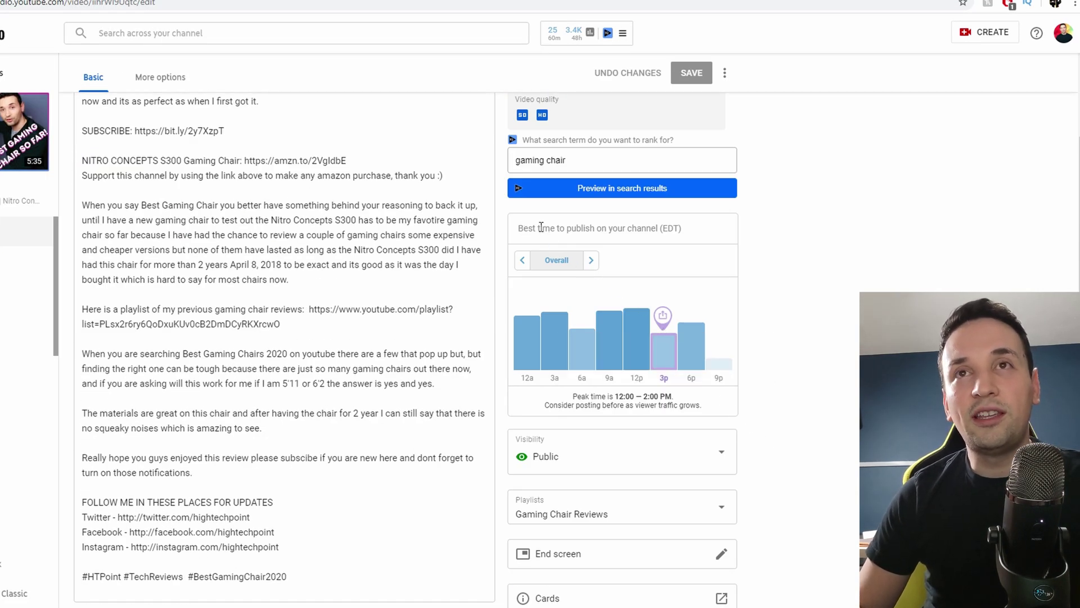
left_click_drag(517, 228, 692, 231)
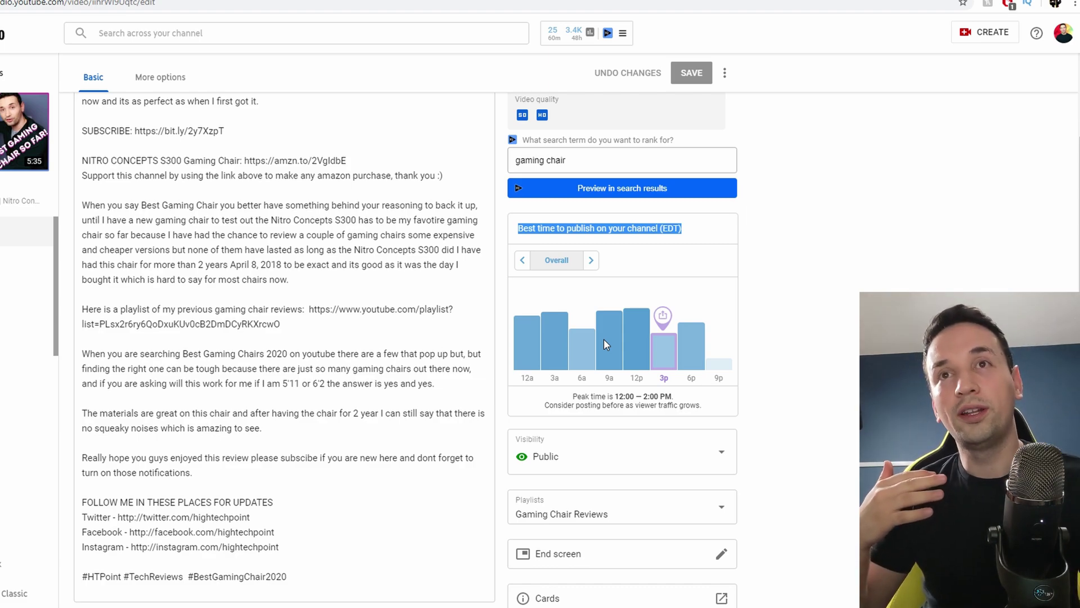
left_click(592, 261)
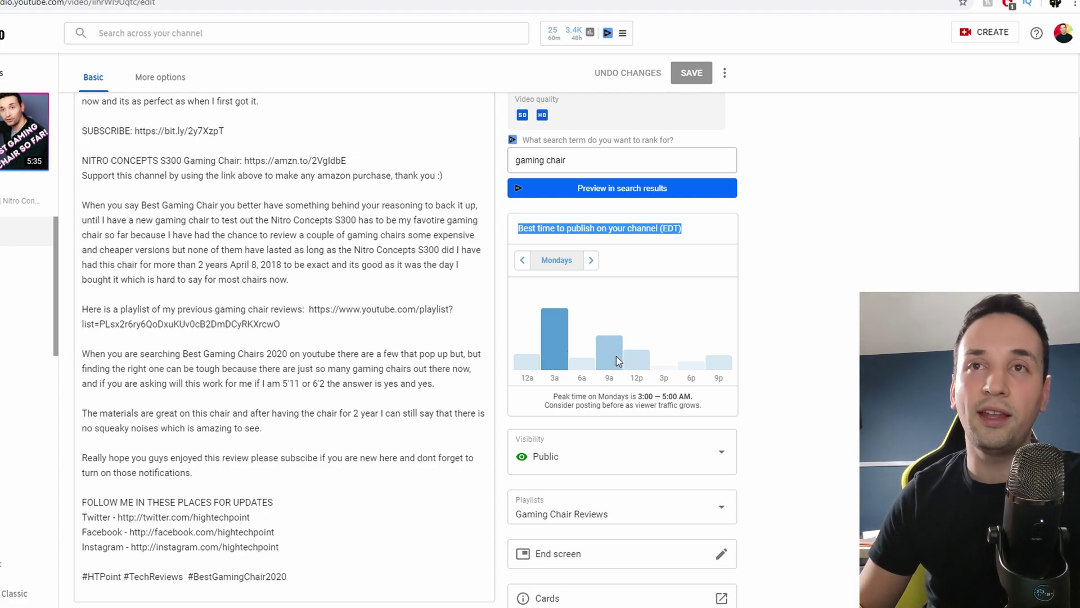
left_click(591, 265)
left_click(591, 262)
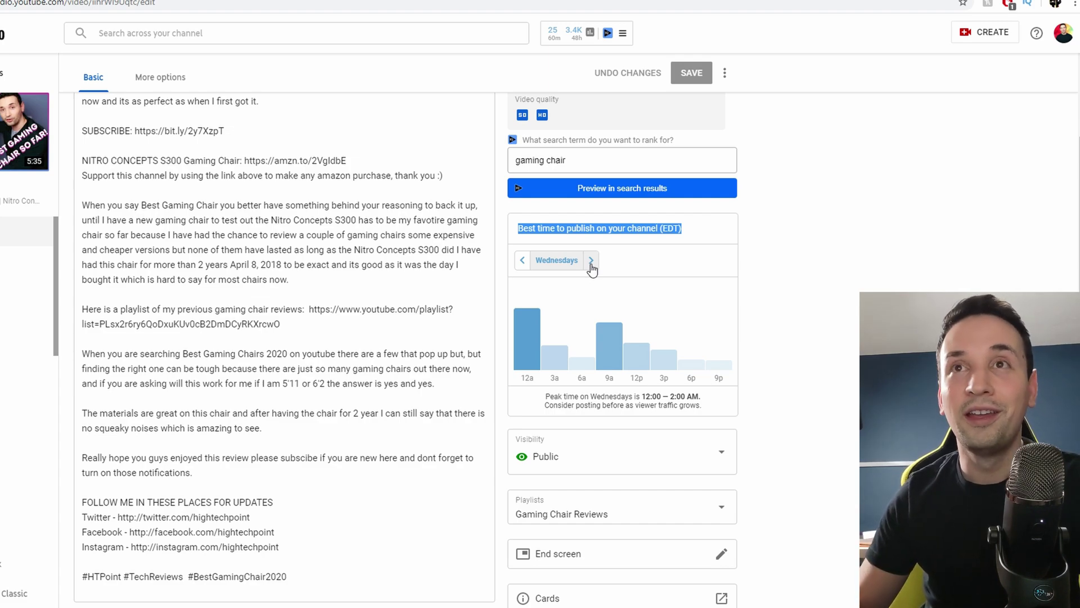
left_click(591, 262)
left_click(591, 262)
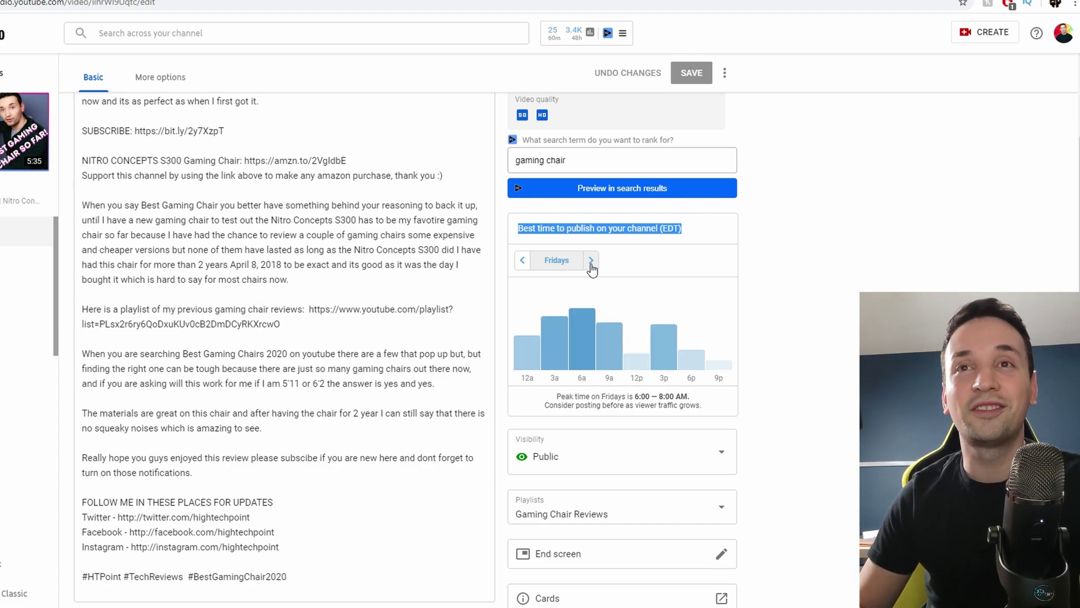
Step: Return the publishing-time chart to the overall view and check its peak time against the video's own publishing slot
left_click(522, 260)
left_click(523, 260)
left_click(523, 260)
left_click(522, 261)
left_click(522, 260)
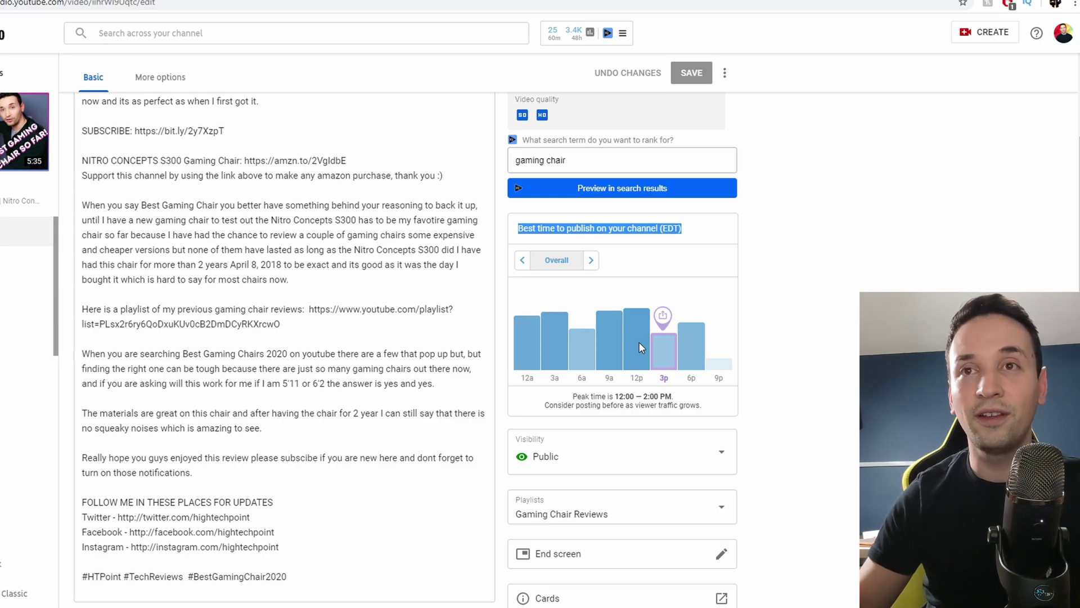
mouse_move(665, 374)
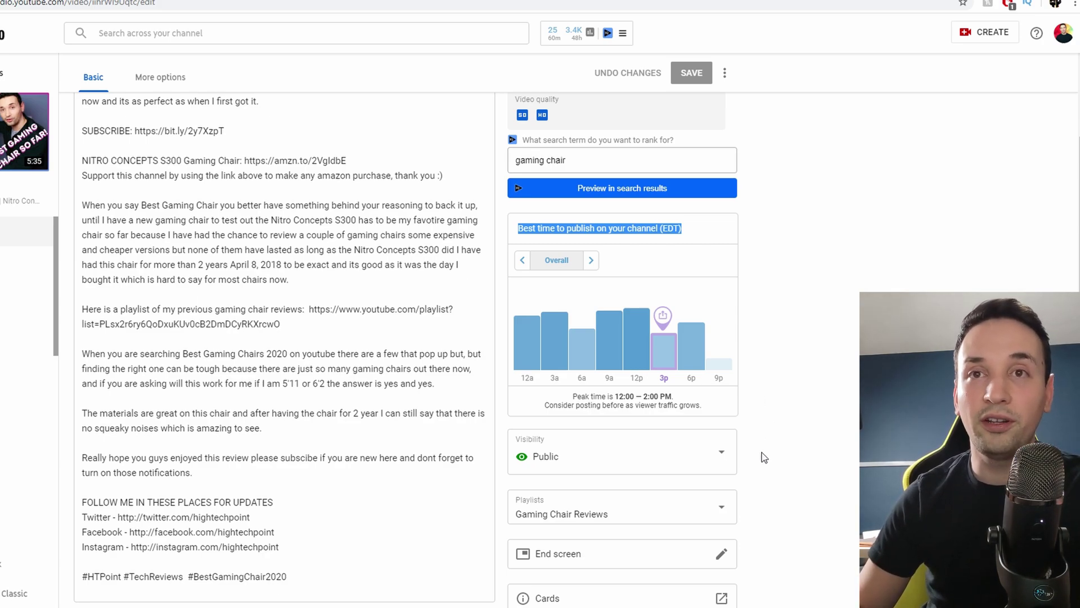
Step: Examine the ranked tags and high volume ranked tags under Performance in the video's vidIQ SEO score
scroll(764, 518, "down", 8)
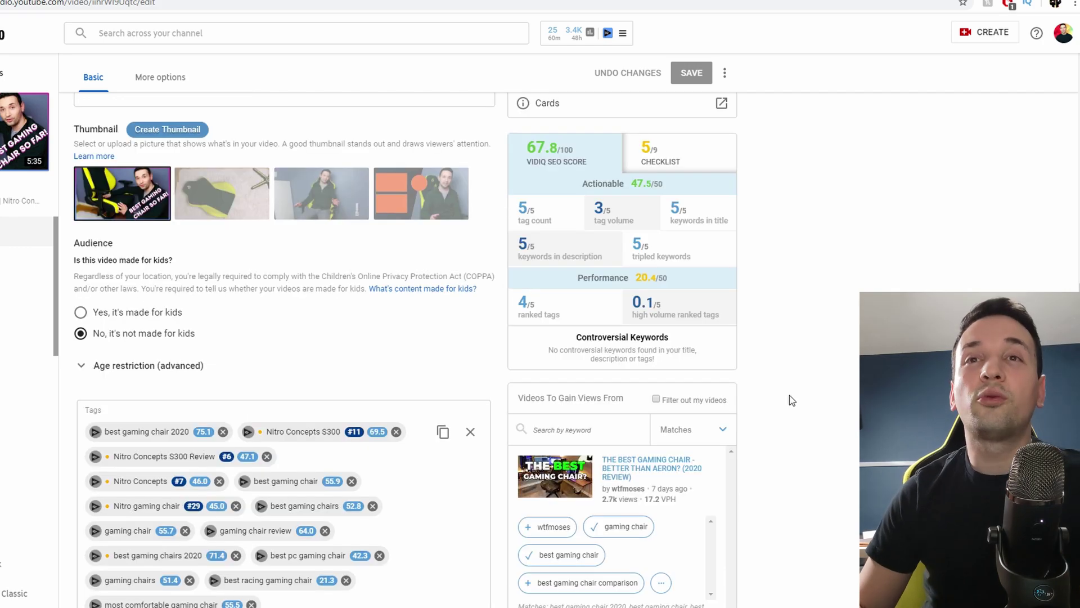
scroll(776, 343, "up", 1)
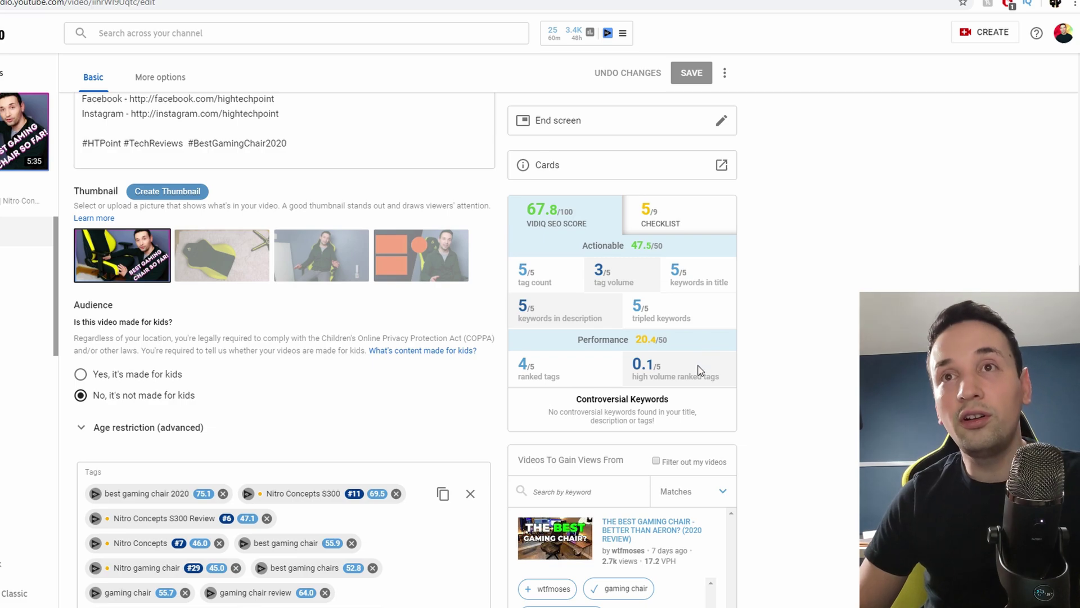
left_click_drag(699, 370, 702, 360)
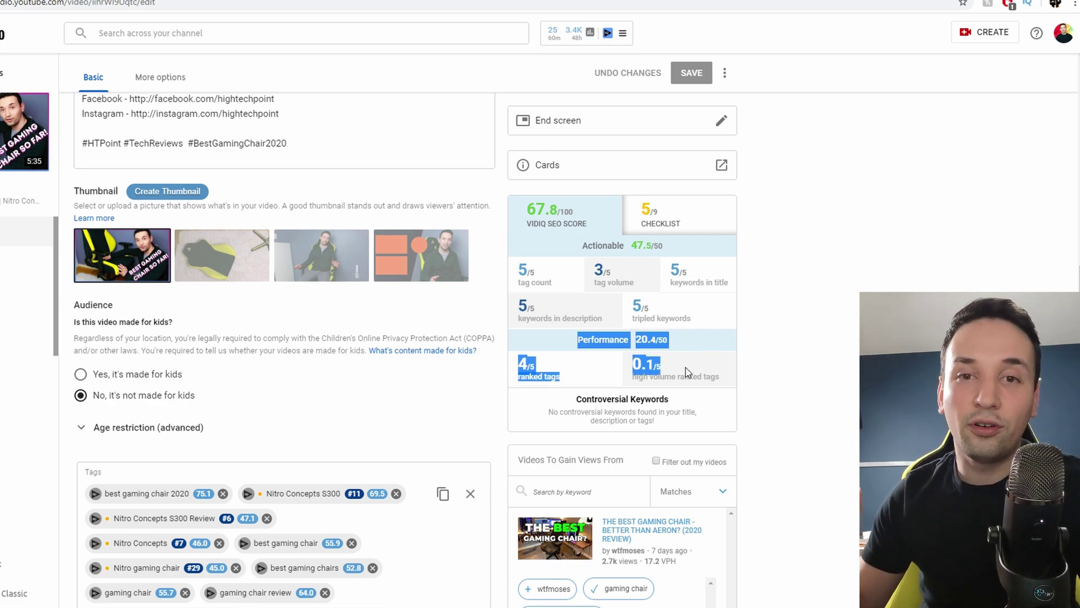
left_click_drag(745, 382, 518, 363)
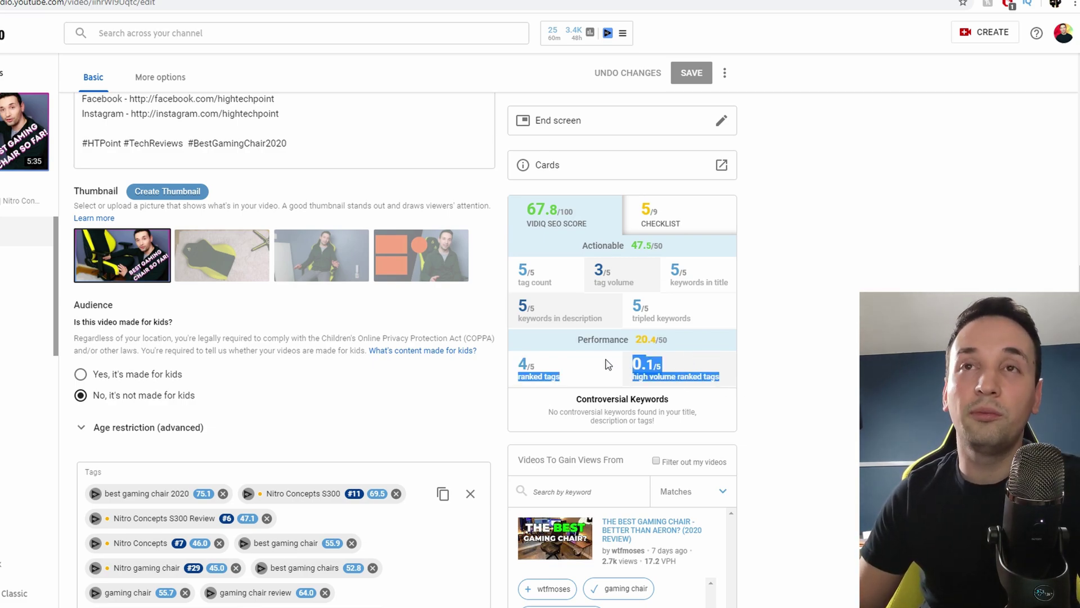
Step: Show the video's optimisation checklist and review the items on cards, closed captions, monetization and replying to a recent comment
left_click(669, 222)
left_click(670, 222)
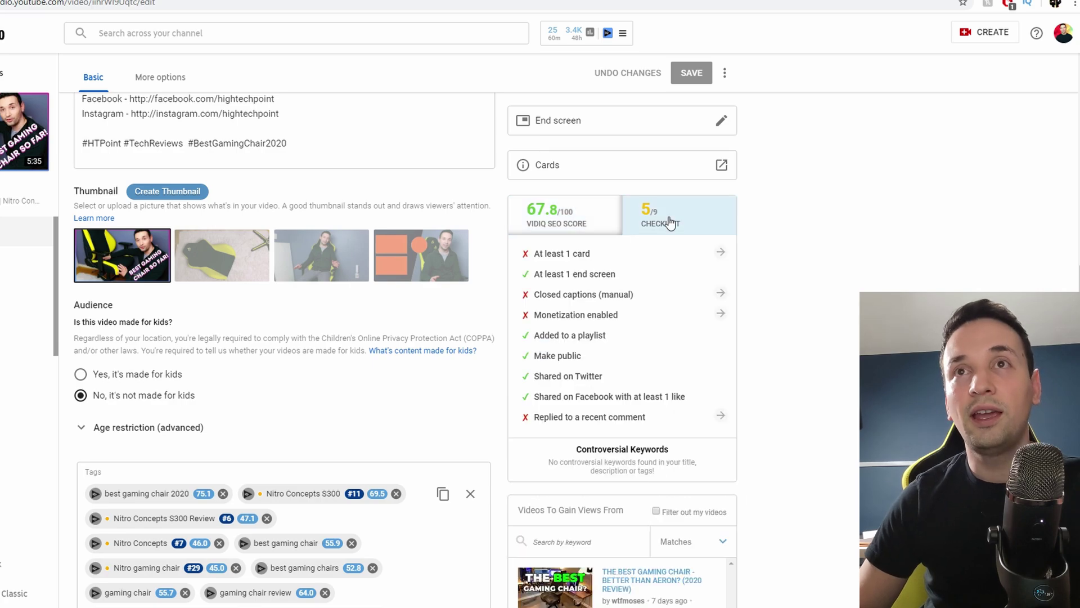
left_click_drag(543, 255, 592, 251)
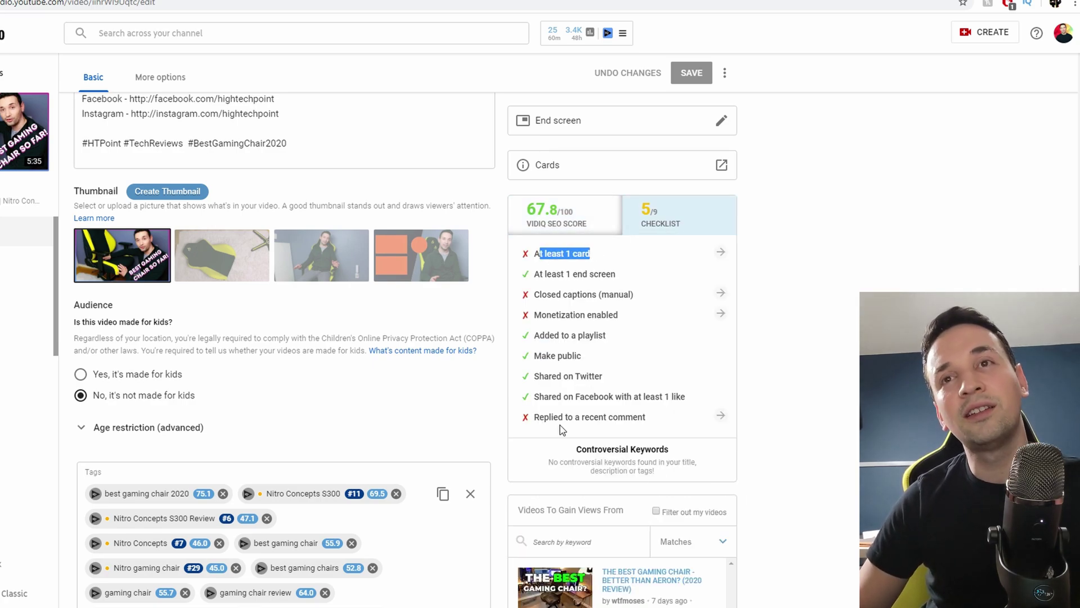
left_click_drag(535, 293, 600, 295)
left_click(540, 317)
left_click_drag(540, 317, 593, 319)
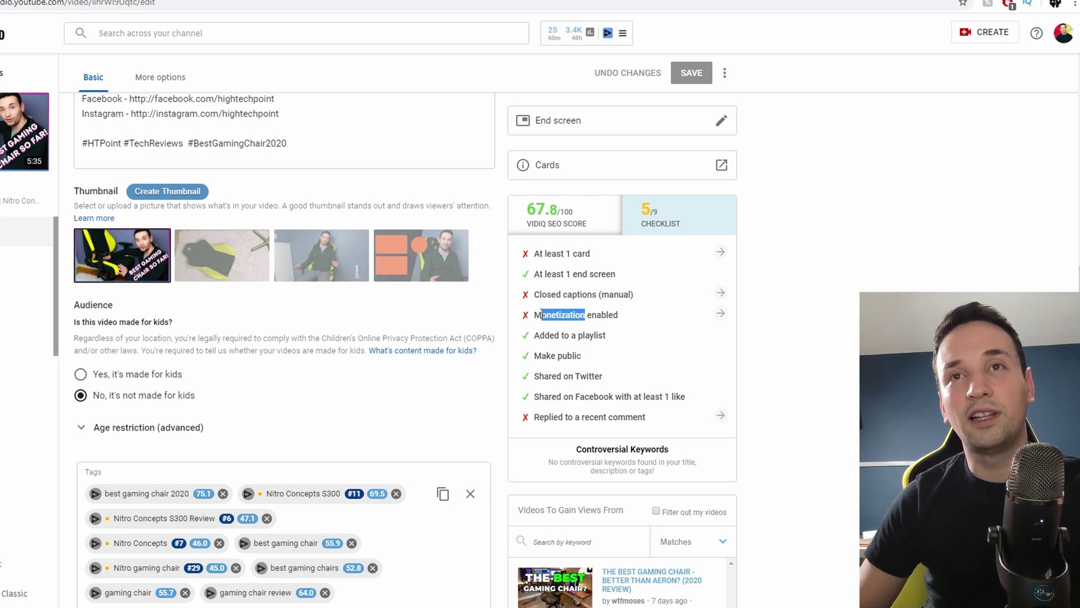
left_click_drag(535, 417, 638, 420)
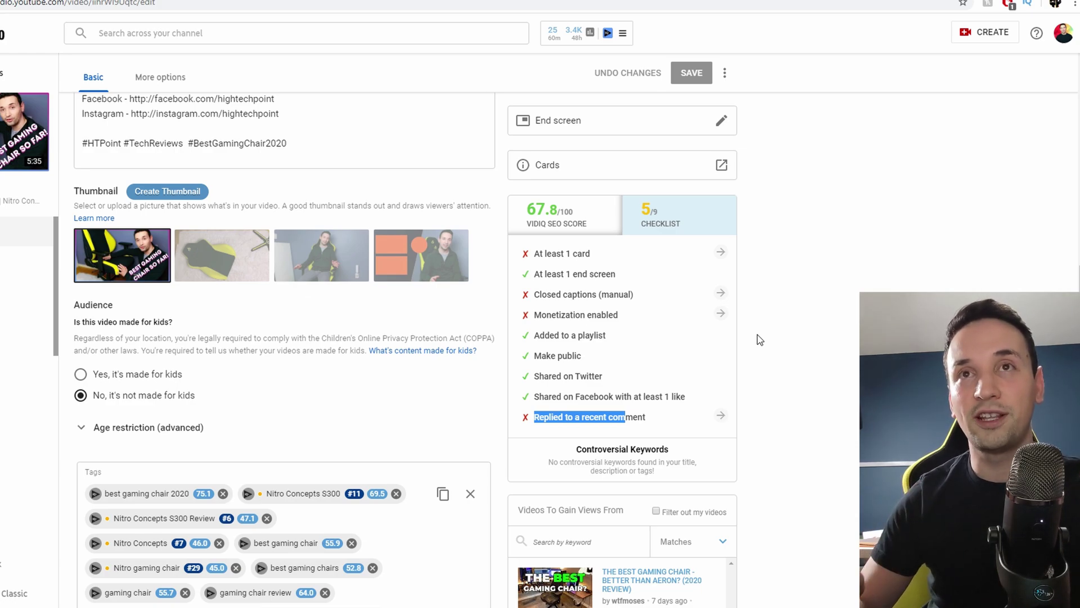
Step: Return to the vidIQ SEO score breakdown and examine the Actionable score
scroll(757, 335, "up", 1)
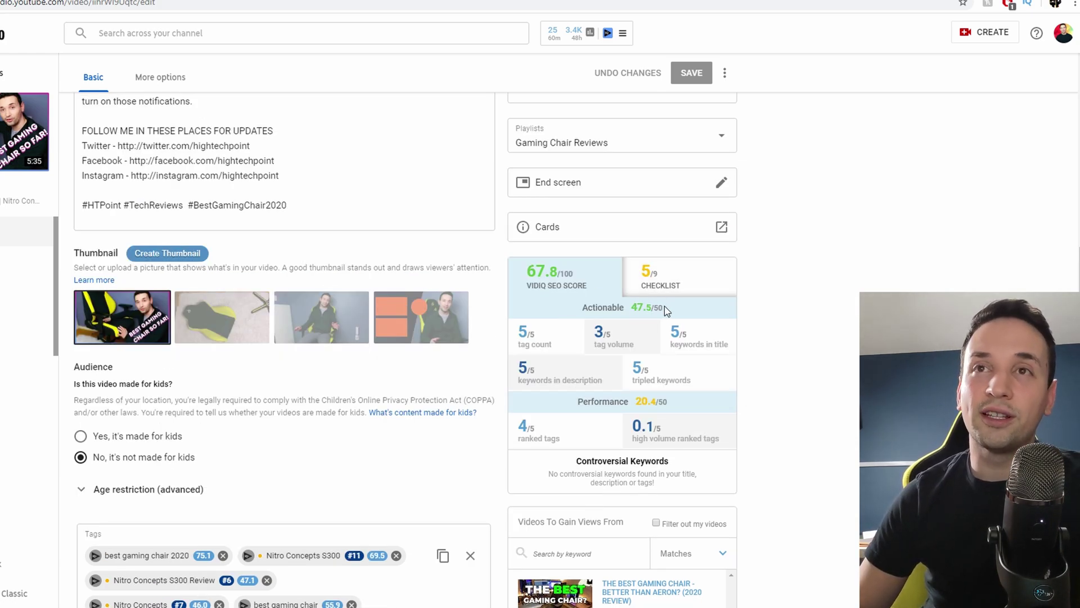
left_click_drag(666, 309, 582, 309)
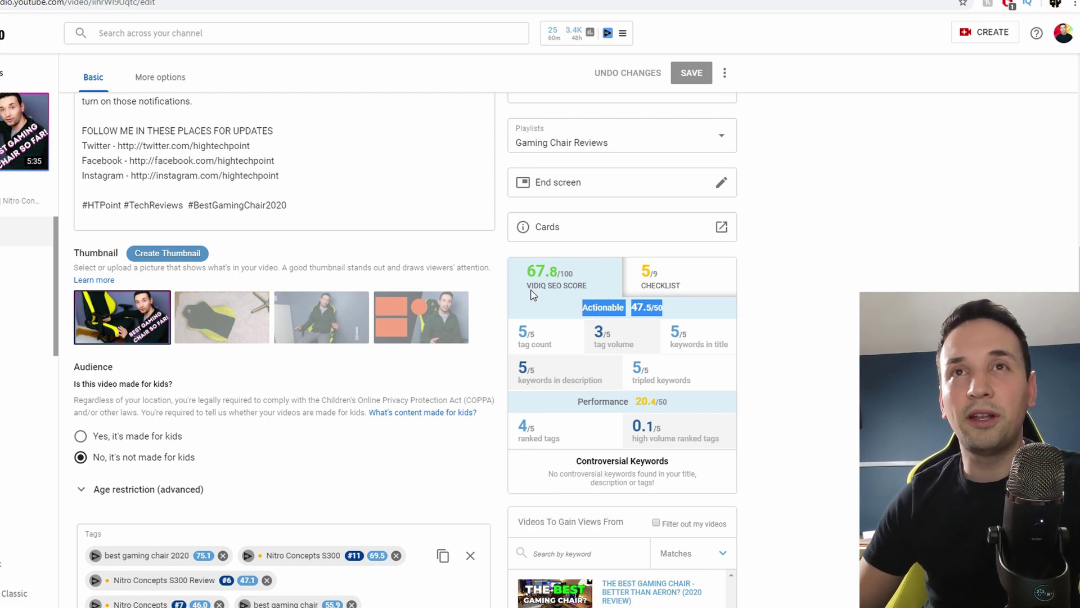
scroll(605, 337, "up", 2)
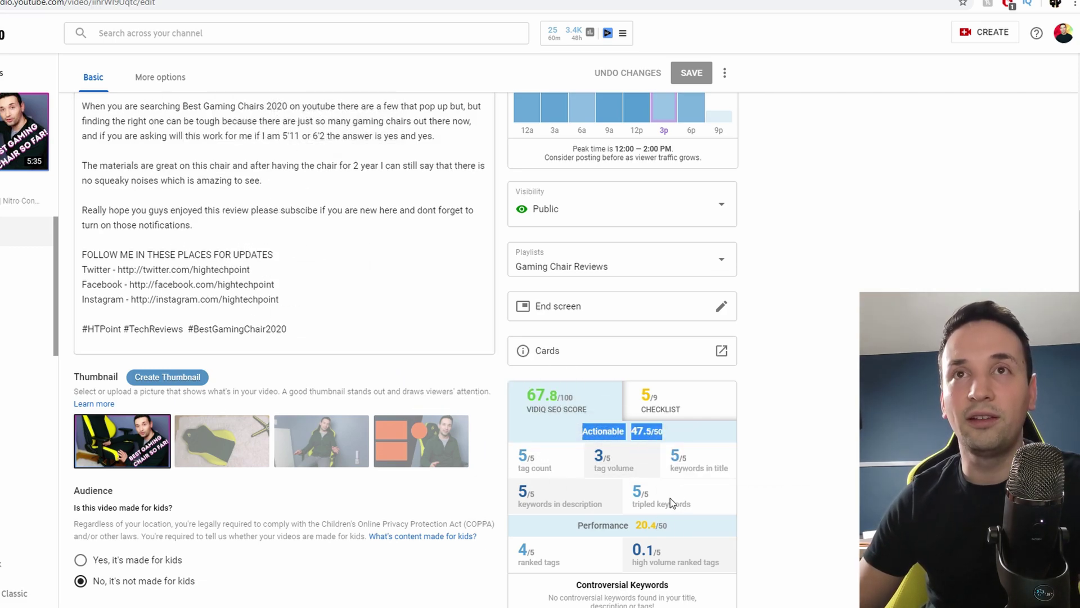
Step: Expand the full tag list of the suggested video "Your next GAMING CHAIR - GT OMEGA ELEMENT" and look through its tags
scroll(737, 491, "down", 8)
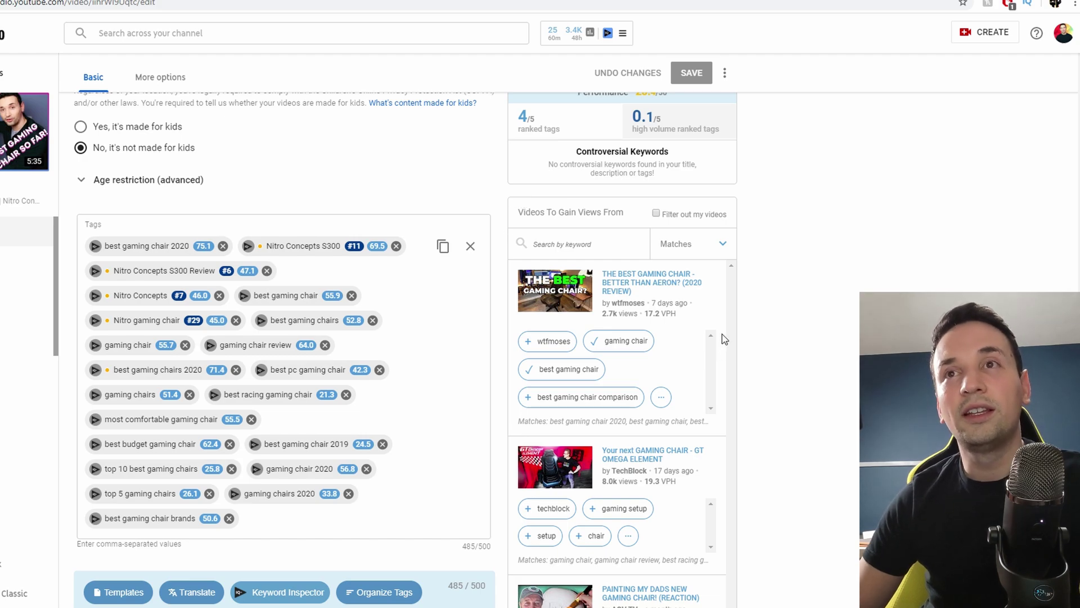
scroll(648, 390, "down", 1)
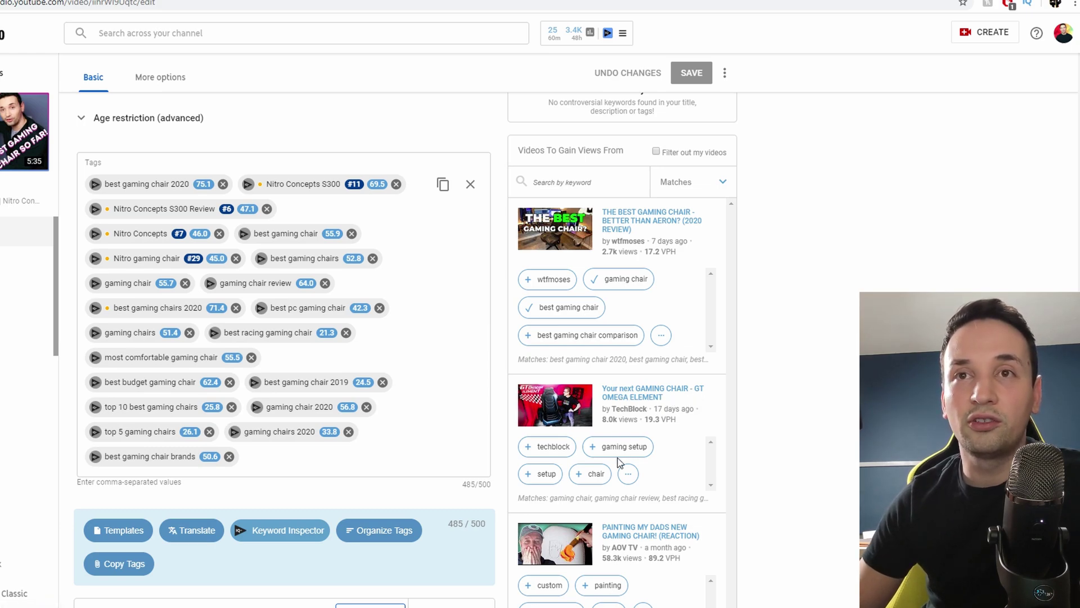
left_click(628, 474)
scroll(647, 486, "down", 2)
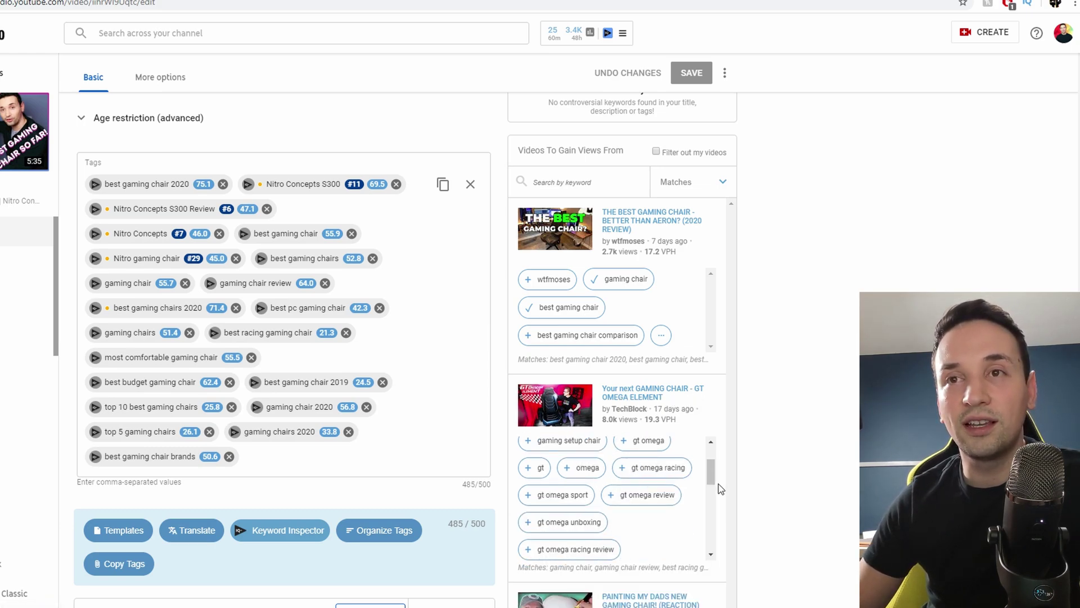
scroll(711, 487, "down", 2)
scroll(711, 488, "down", 2)
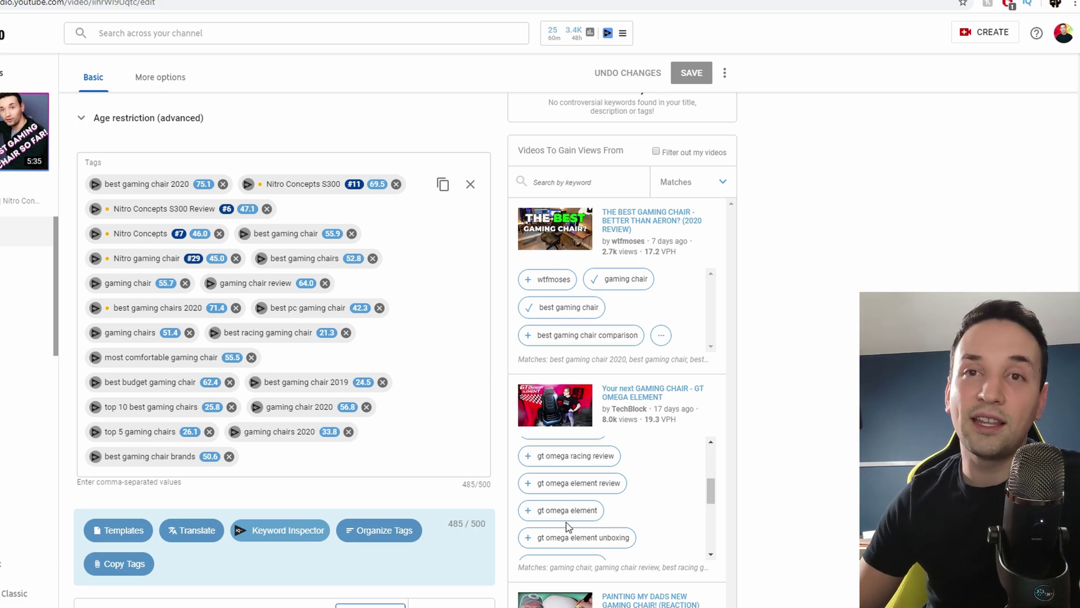
scroll(553, 539, "up", 1)
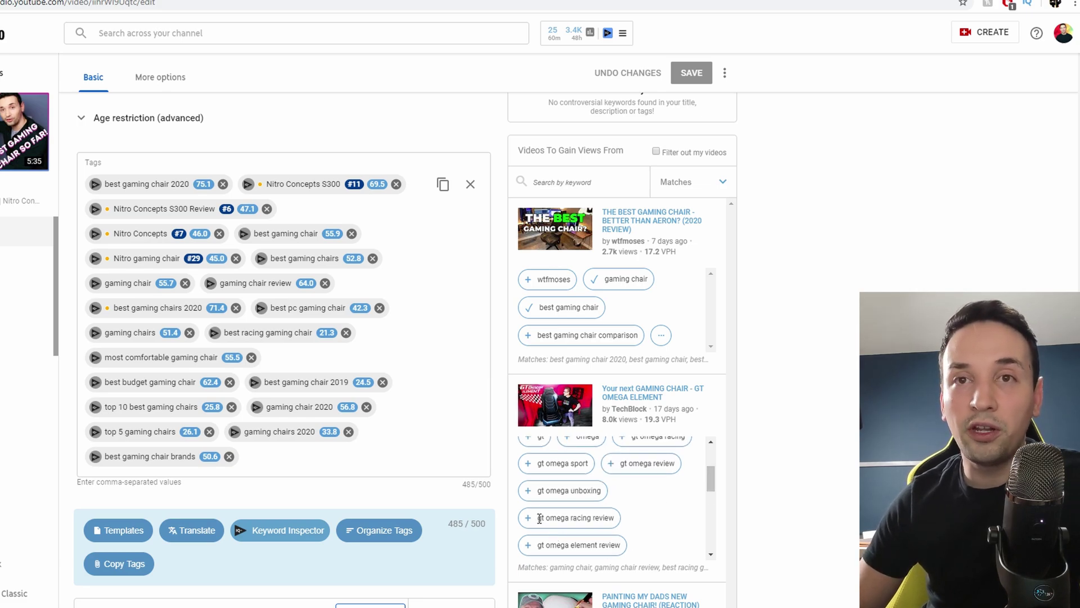
Step: Try adding the competing video's tag "gt omega unboxing" to the video's tags, and remove it again
left_click(526, 490)
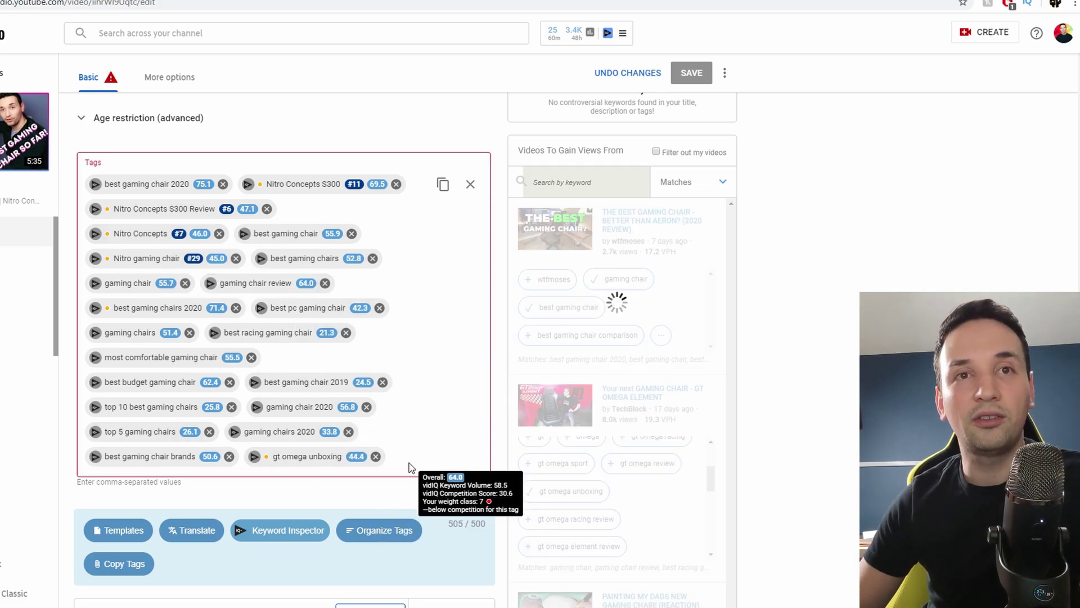
left_click(374, 457)
Step: Check the score details of the recommended tag "cheap gaming chair", and review the video's existing tags and suggested competing videos
scroll(772, 509, "down", 5)
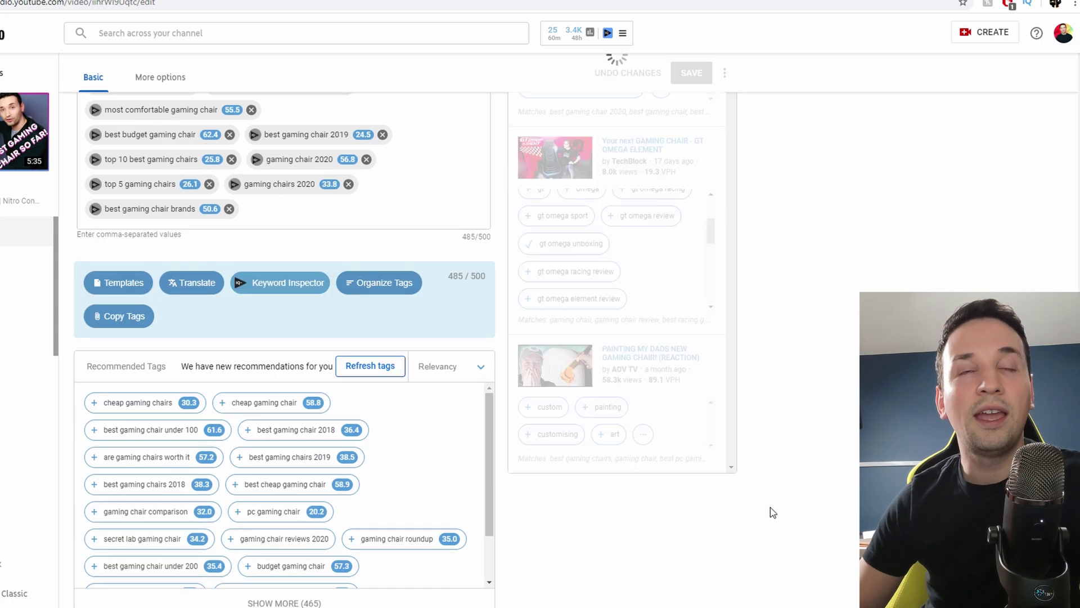
mouse_move(315, 384)
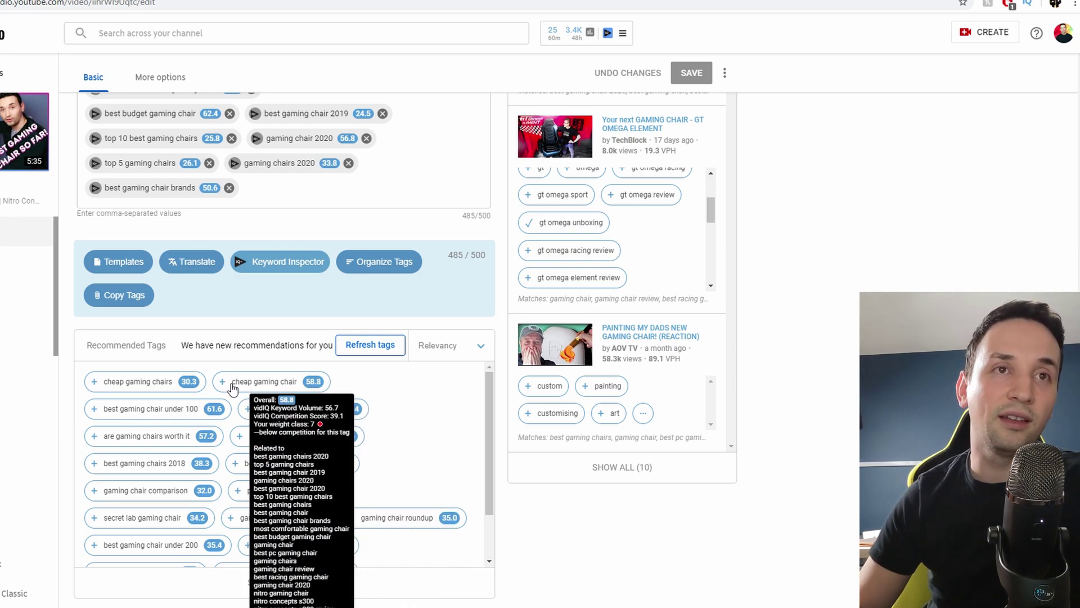
scroll(772, 491, "up", 8)
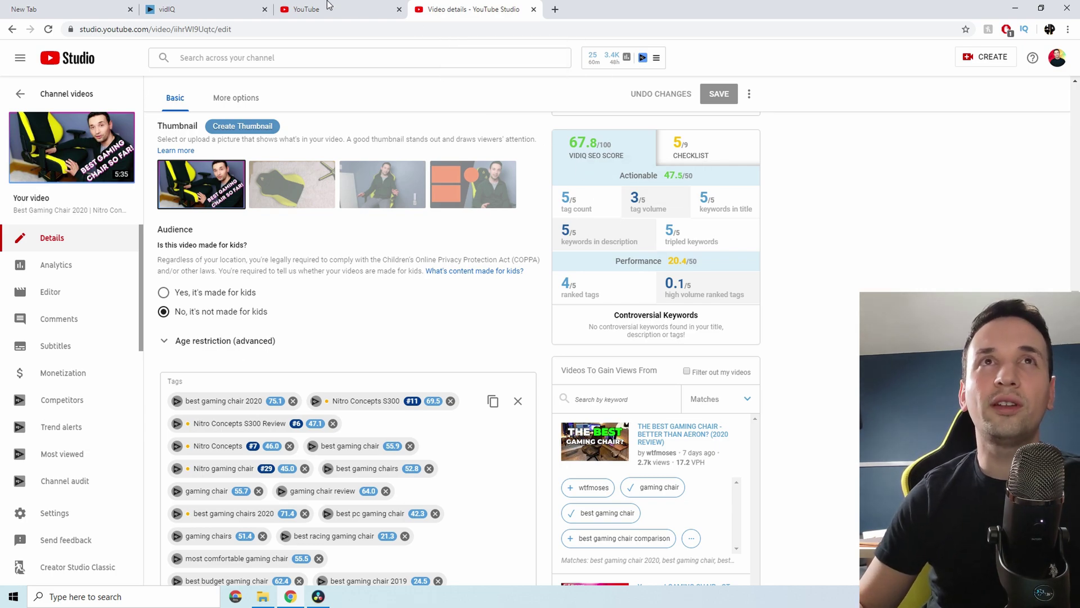
scroll(847, 360, "down", 2)
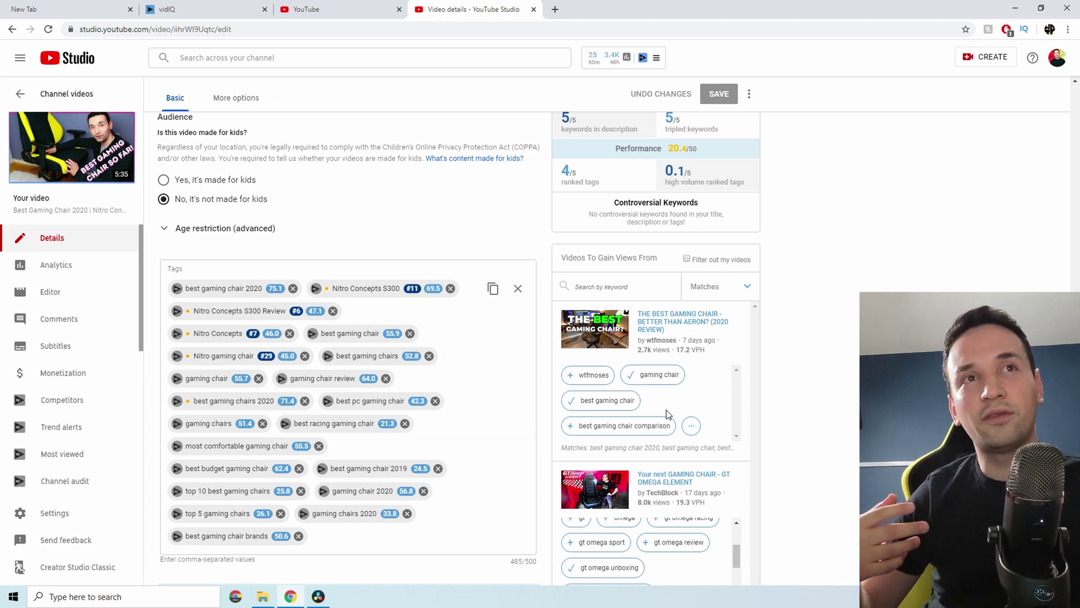
mouse_move(320, 311)
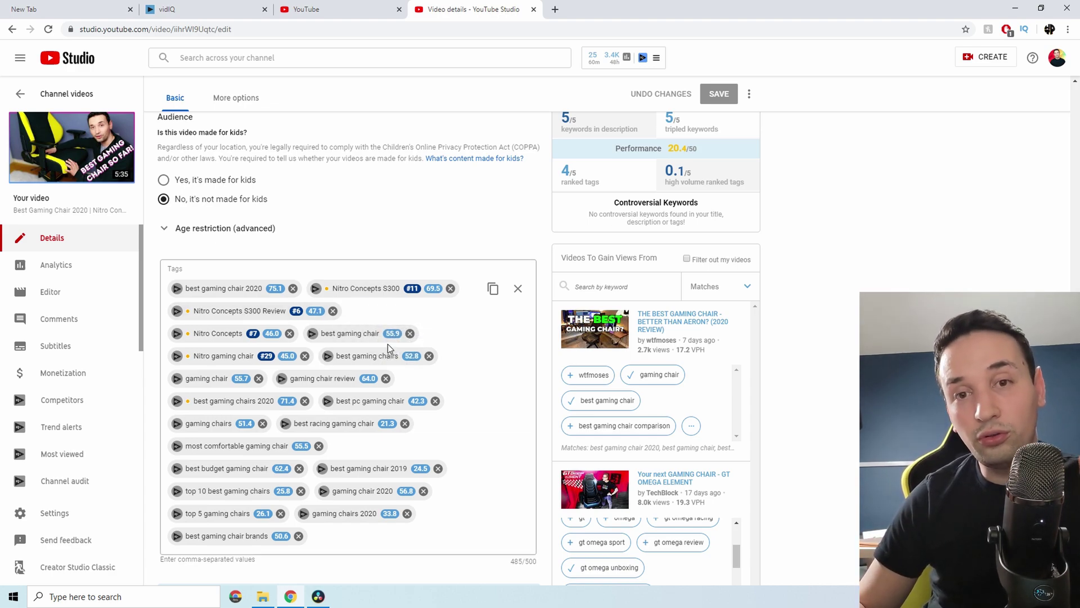
mouse_move(186, 350)
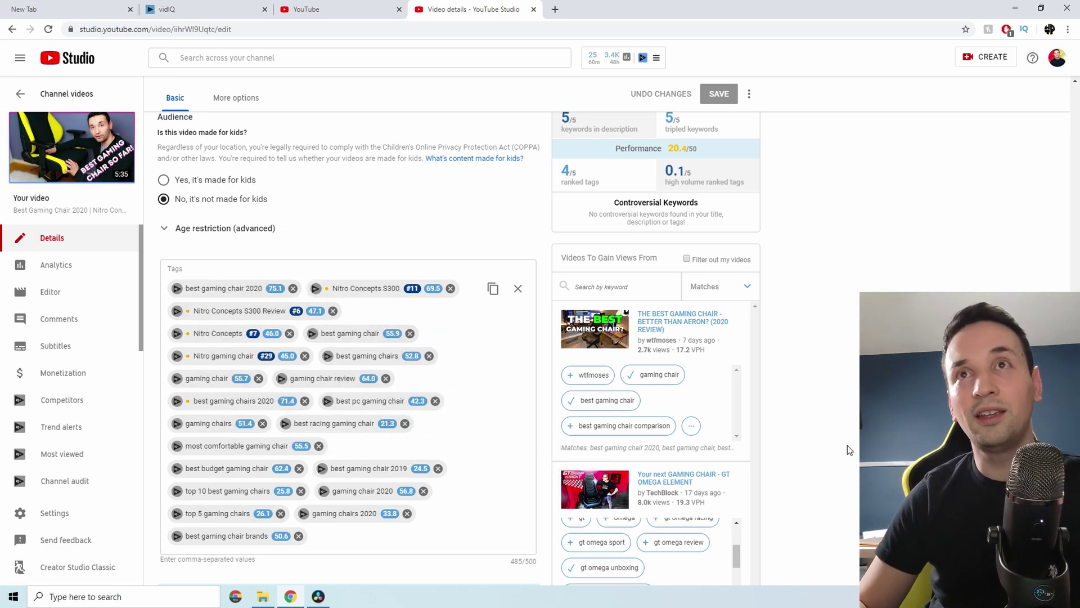
scroll(846, 444, "up", 4)
scroll(826, 437, "up", 3)
left_click(337, 9)
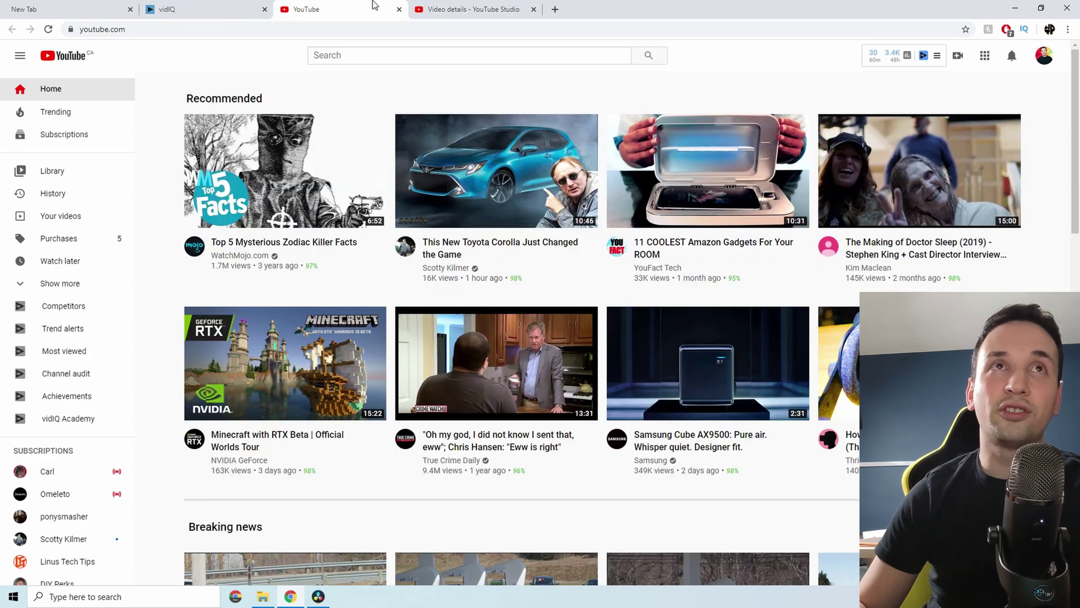
left_click(439, 7)
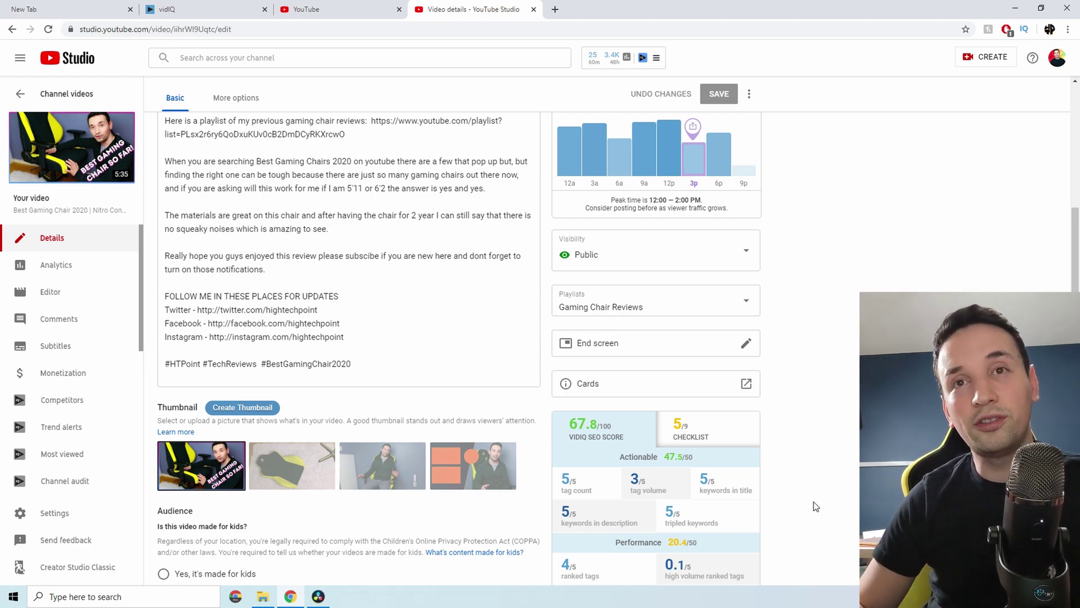
scroll(812, 499, "down", 2)
scroll(801, 491, "down", 2)
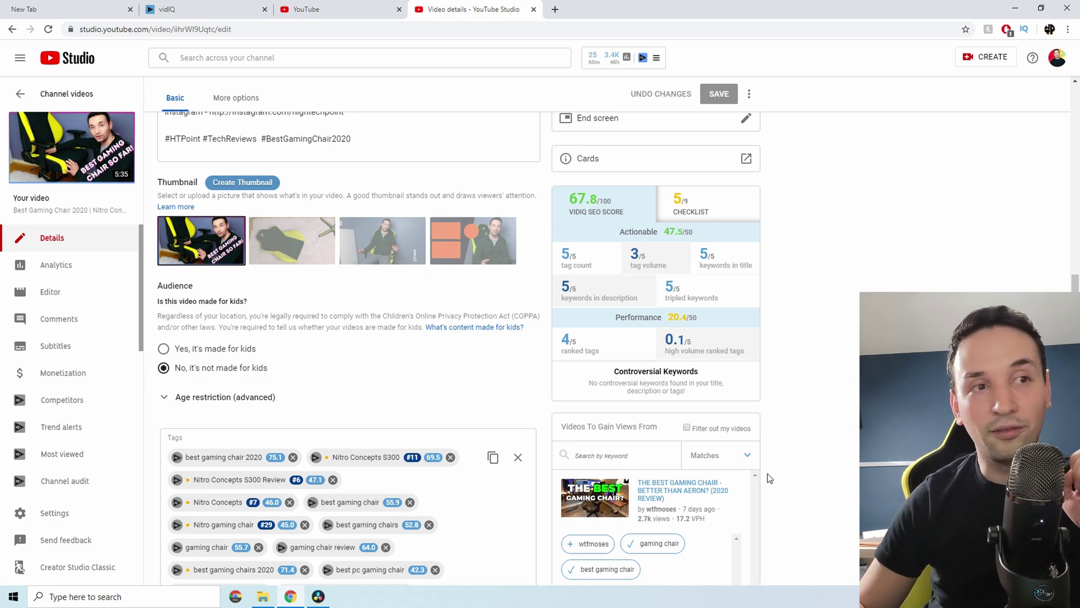
scroll(257, 438, "up", 1)
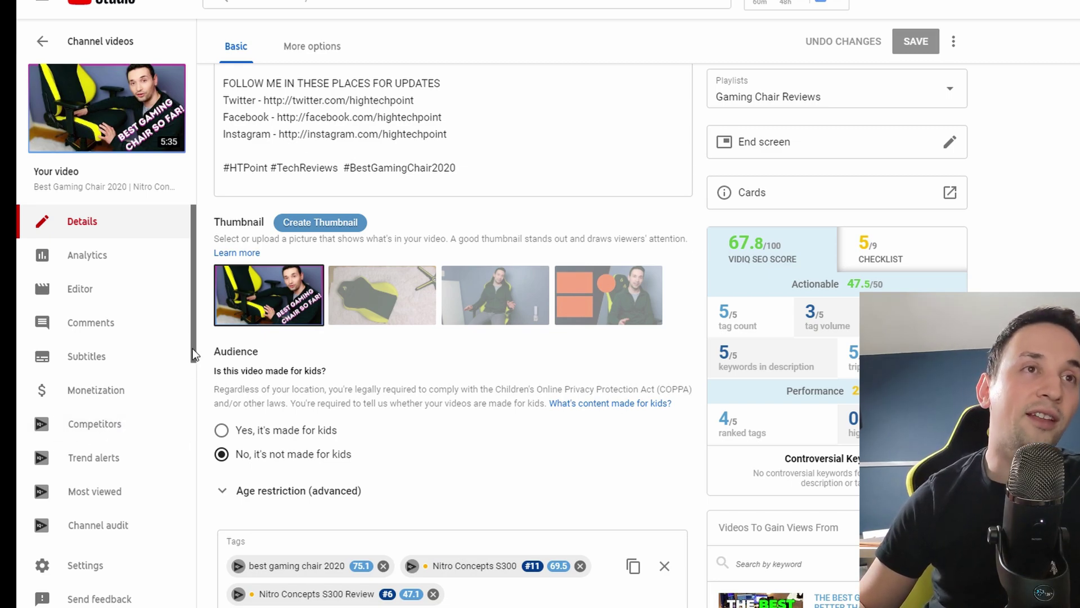
Step: Open vidIQ's Trend alerts and start the first alert with the name "gaming"
scroll(192, 348, "down", 3)
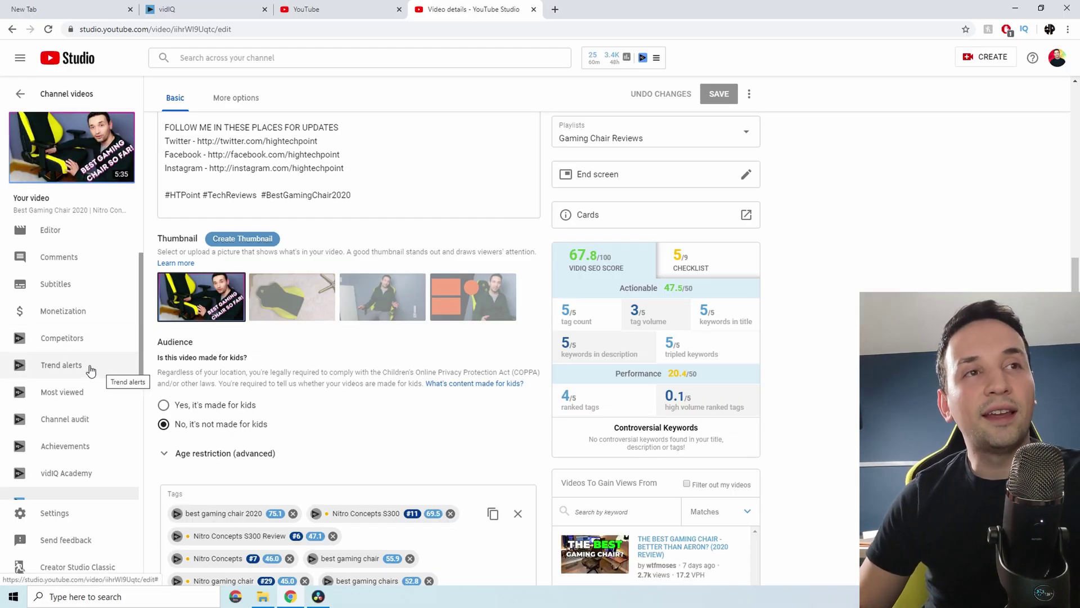
left_click(90, 365)
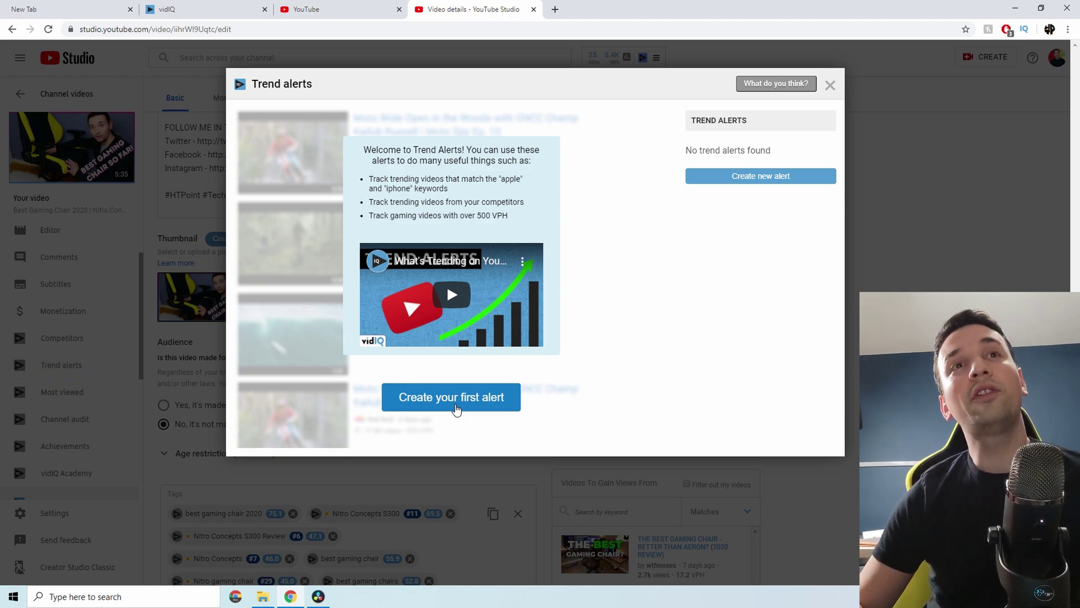
left_click(455, 407)
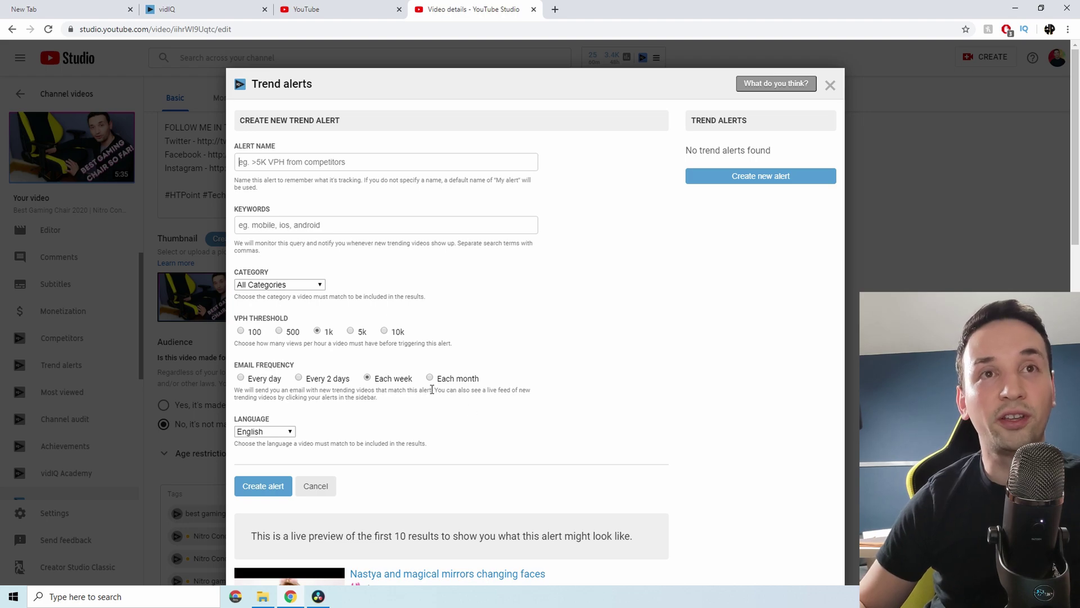
left_click(327, 162)
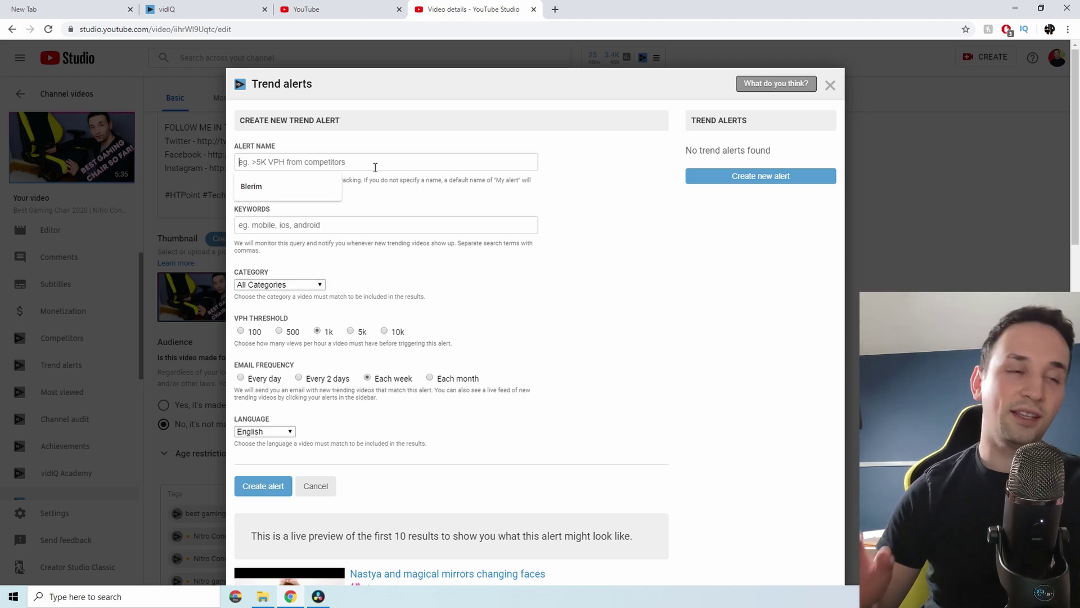
type("gaming")
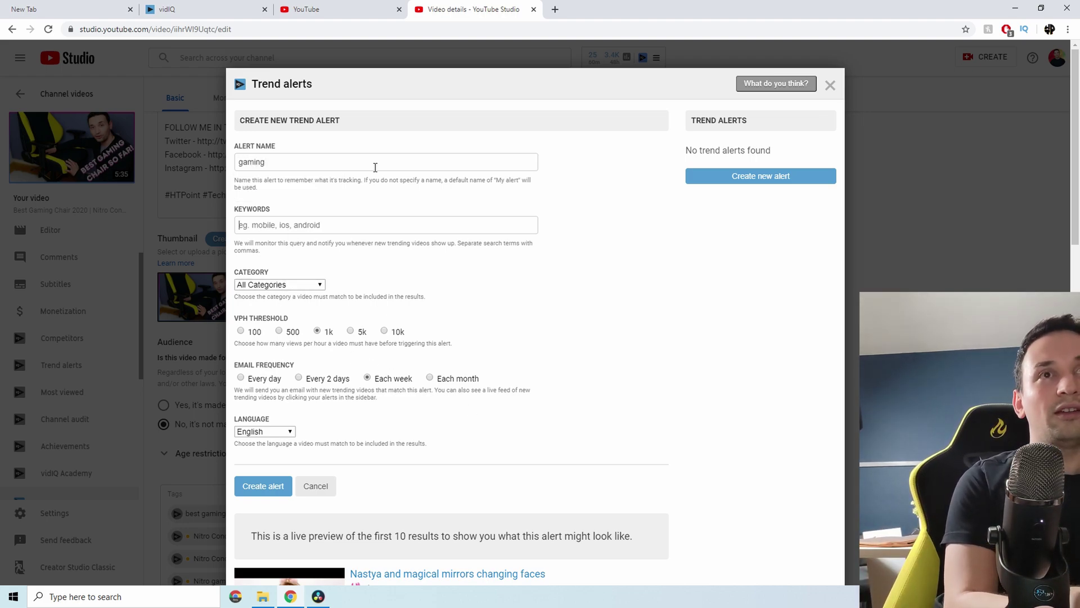
Step: Enter "gaming, pc, gaming pc 2020, gaming pc" as the trend alert's keywords
key("Tab")
type("gam")
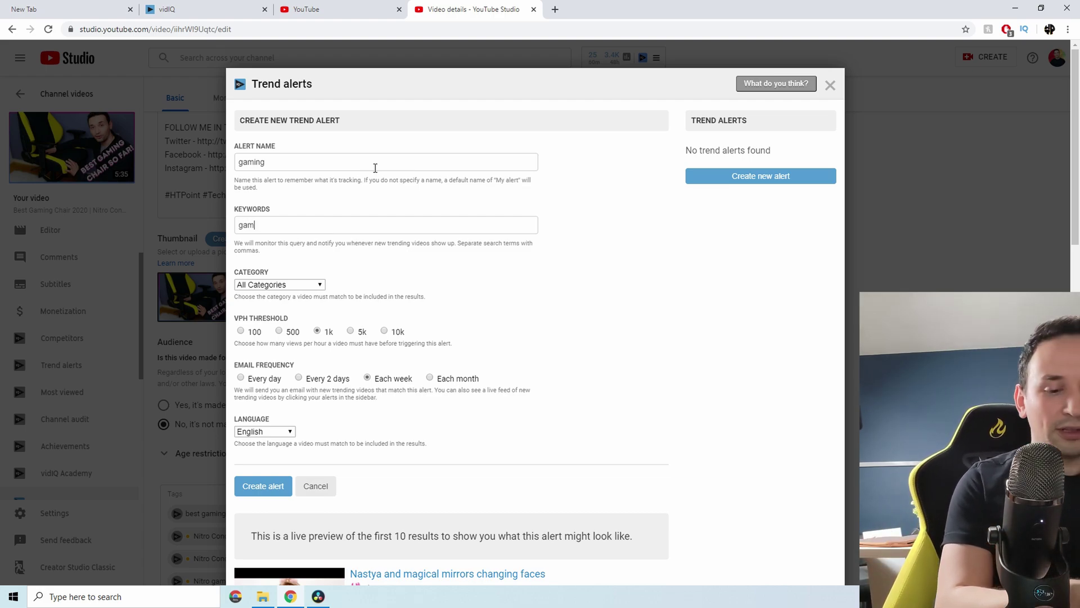
type("ing, pc")
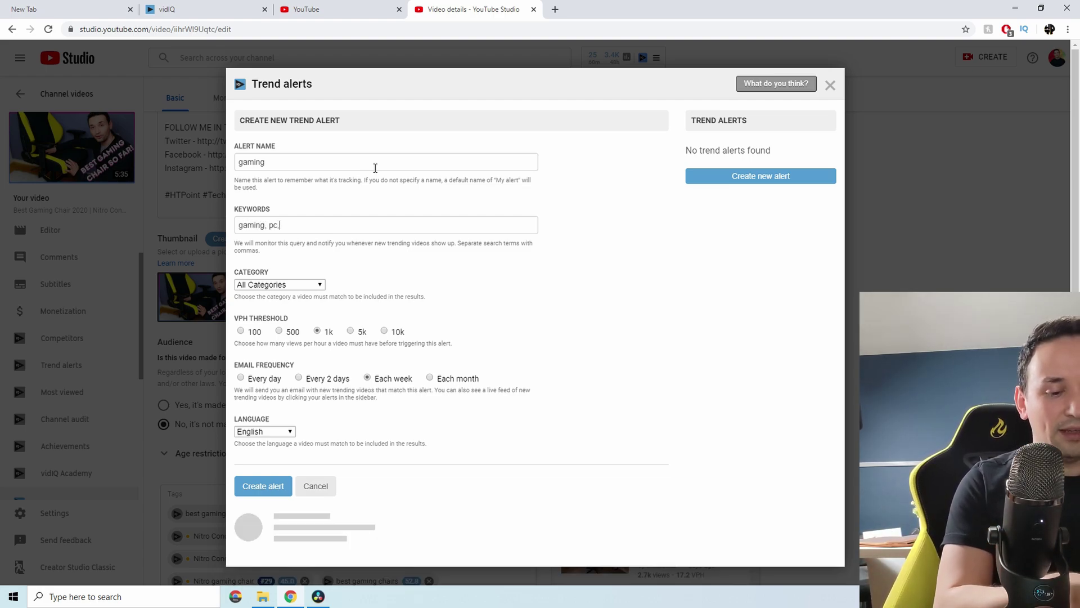
type(", gaming pc 20")
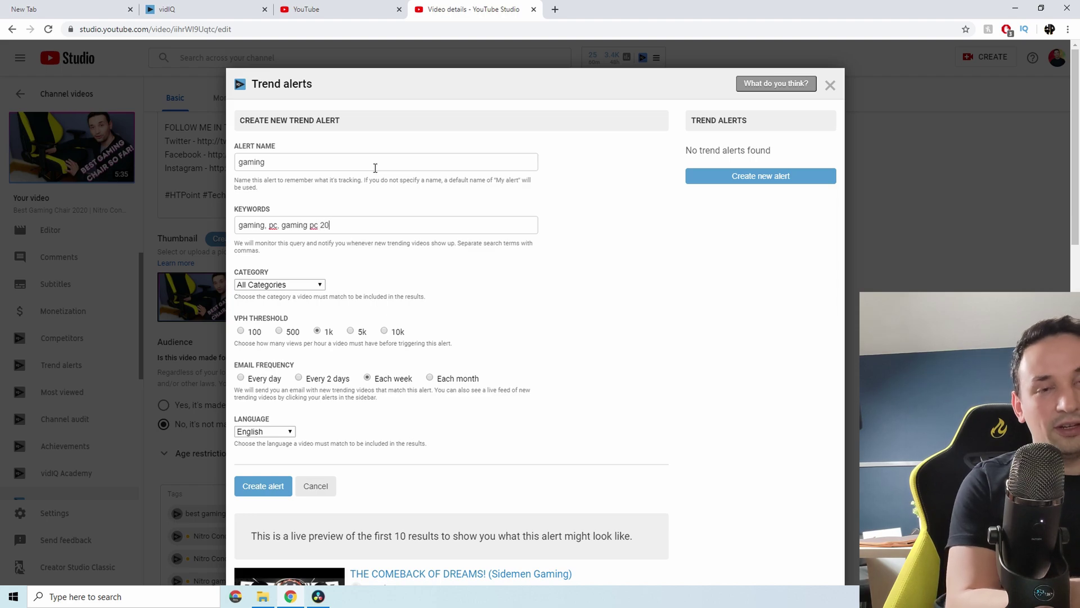
type("20, gaming pc")
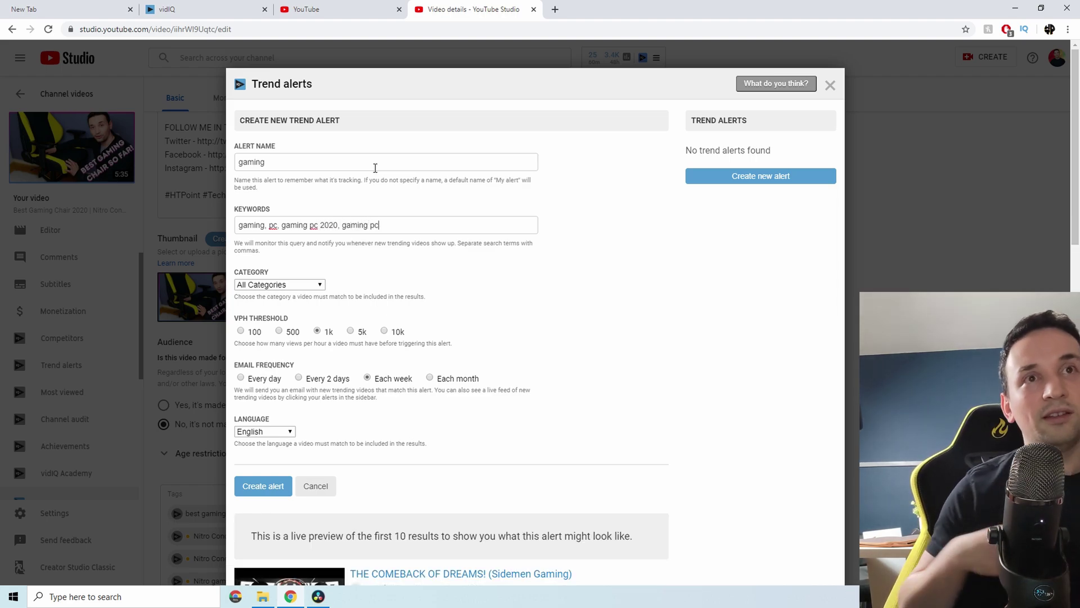
Step: Set the trend alert's category to Science & Technology
left_click(300, 285)
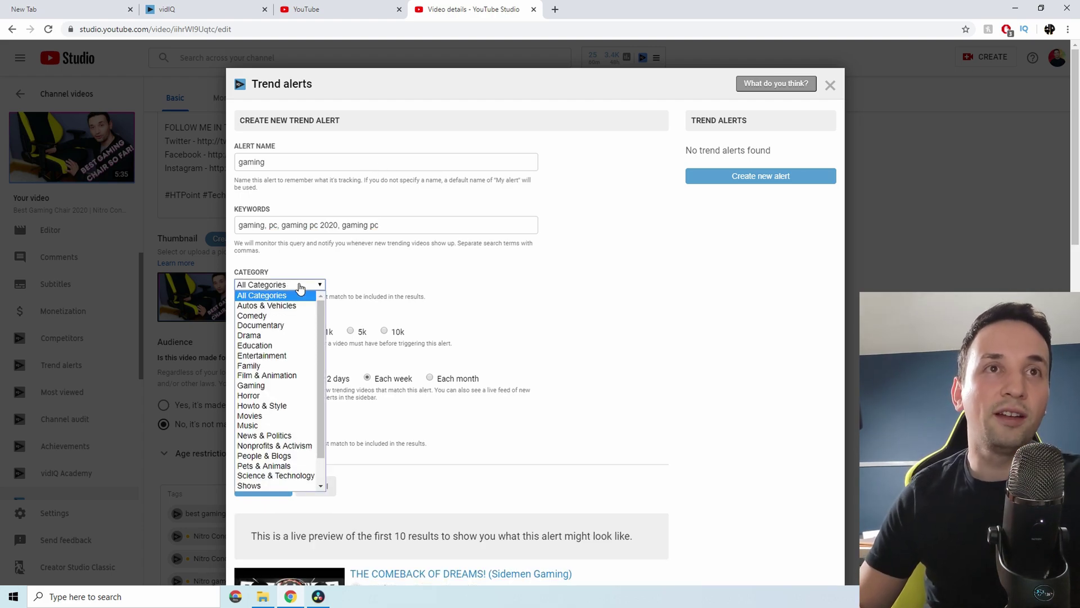
key("Down")
key("Down")
key("Down")
key("Down")
key("Down")
key("Down")
key("Down")
key("Down")
key("Down")
key("Down")
key("Down")
key("Down")
key("Down")
key("Down")
key("Down")
key("Down")
key("Down")
key("Down")
key("Down")
key("Down")
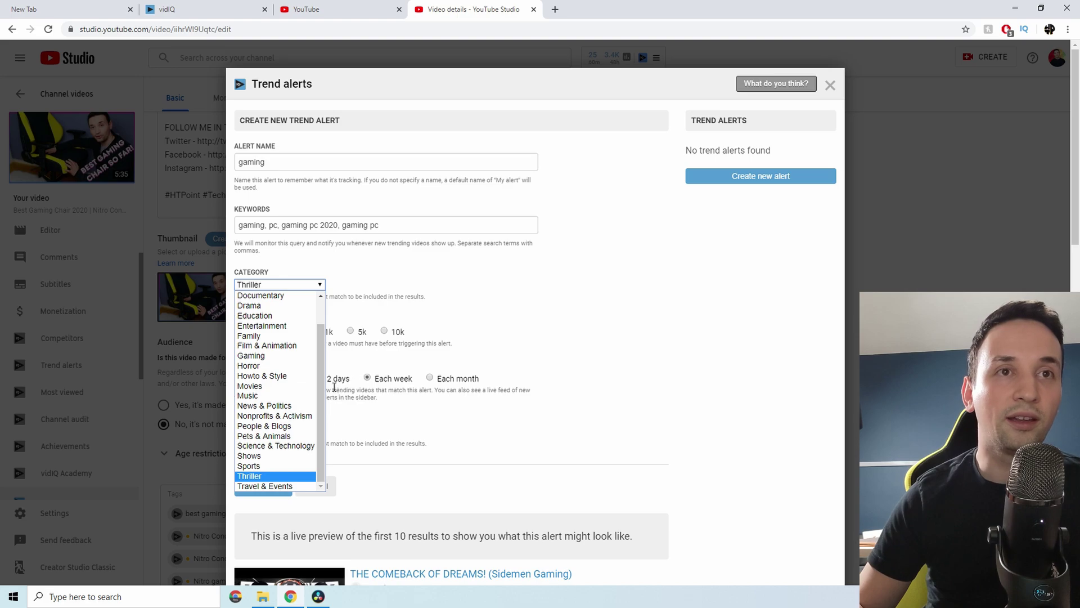
left_click_drag(325, 368, 316, 395)
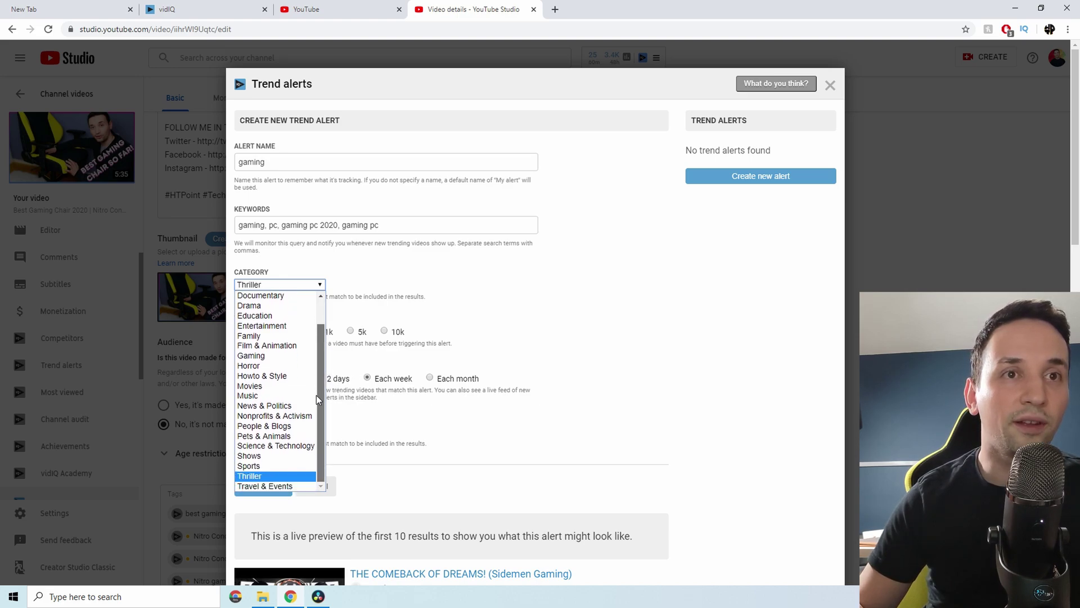
left_click(290, 446)
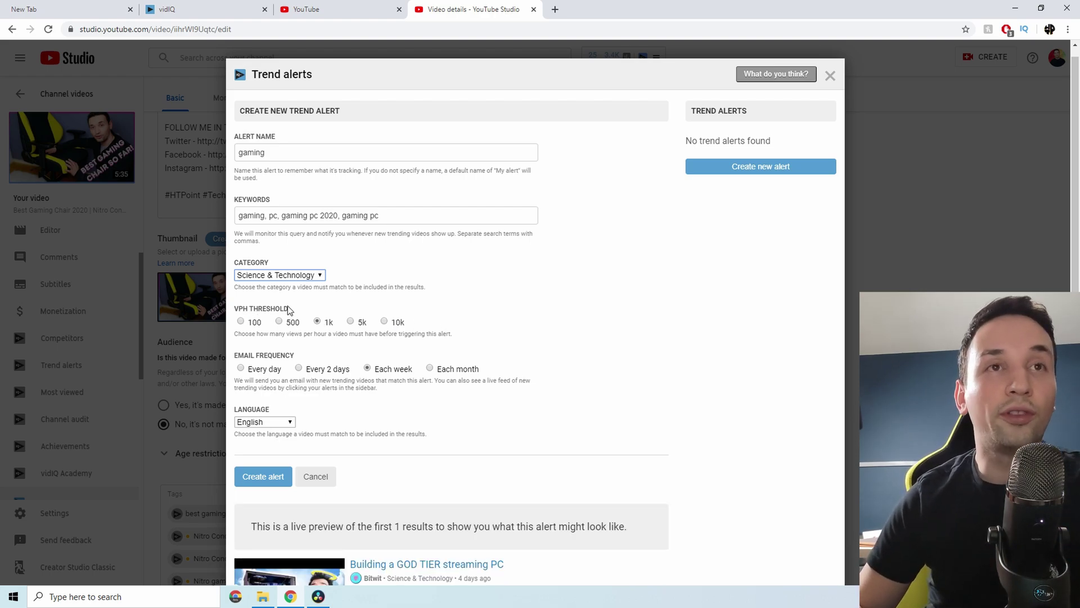
Step: Create the gaming alert with a 1k VPH threshold and weekly emails, and close the Trend alerts window
left_click_drag(288, 310, 241, 312)
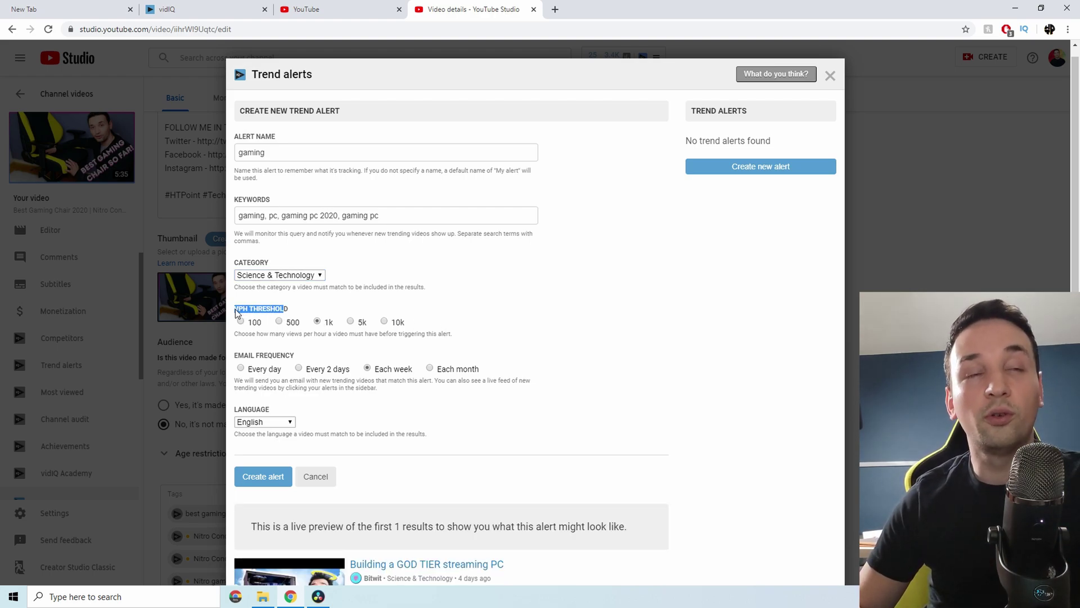
left_click(325, 323)
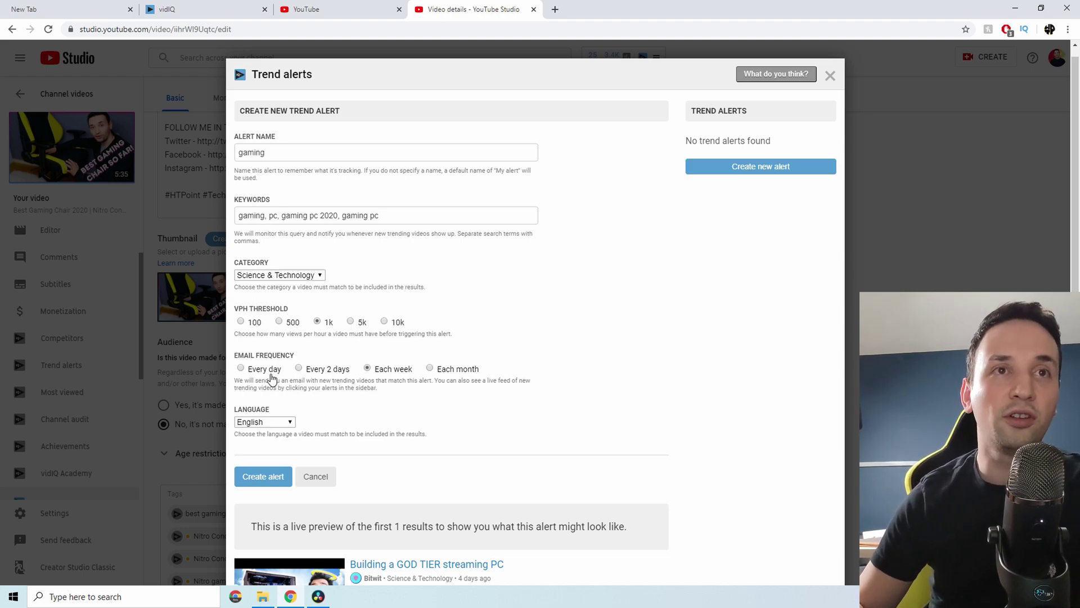
left_click_drag(237, 357, 304, 357)
scroll(281, 244, "down", 2)
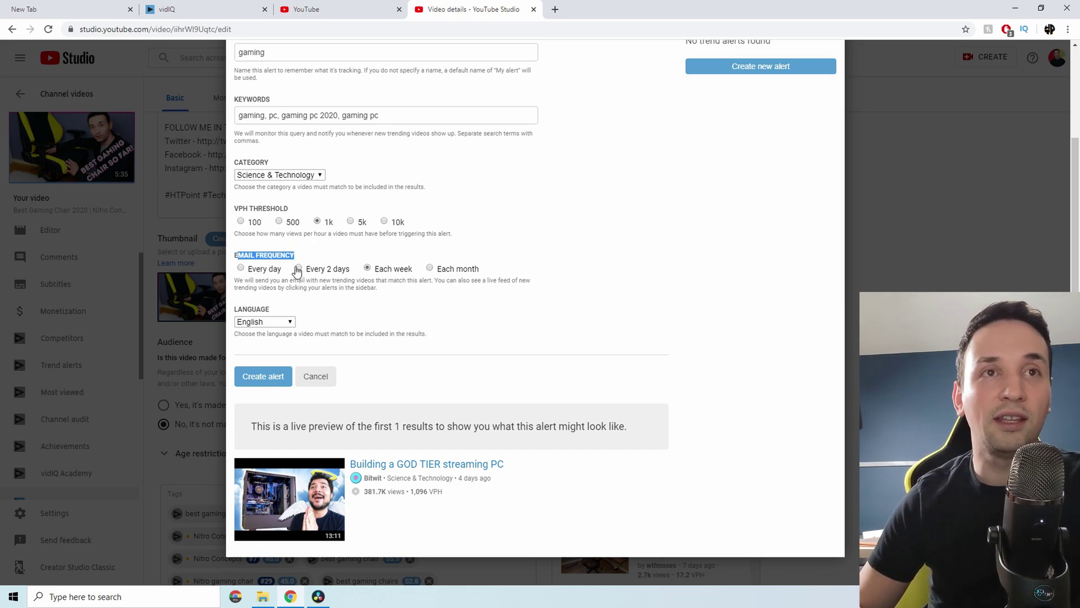
left_click(264, 377)
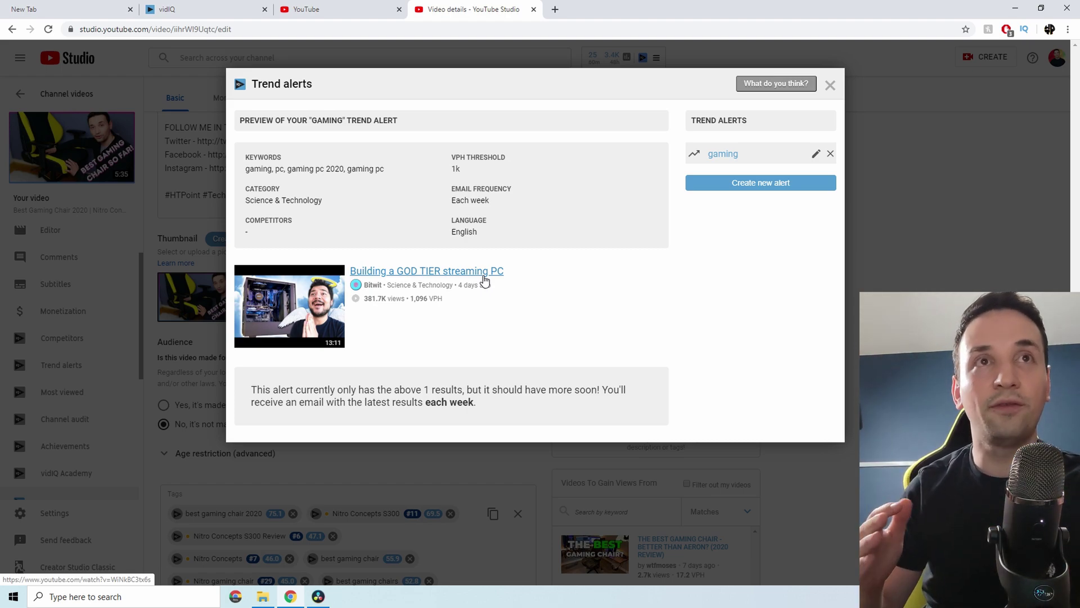
left_click(831, 87)
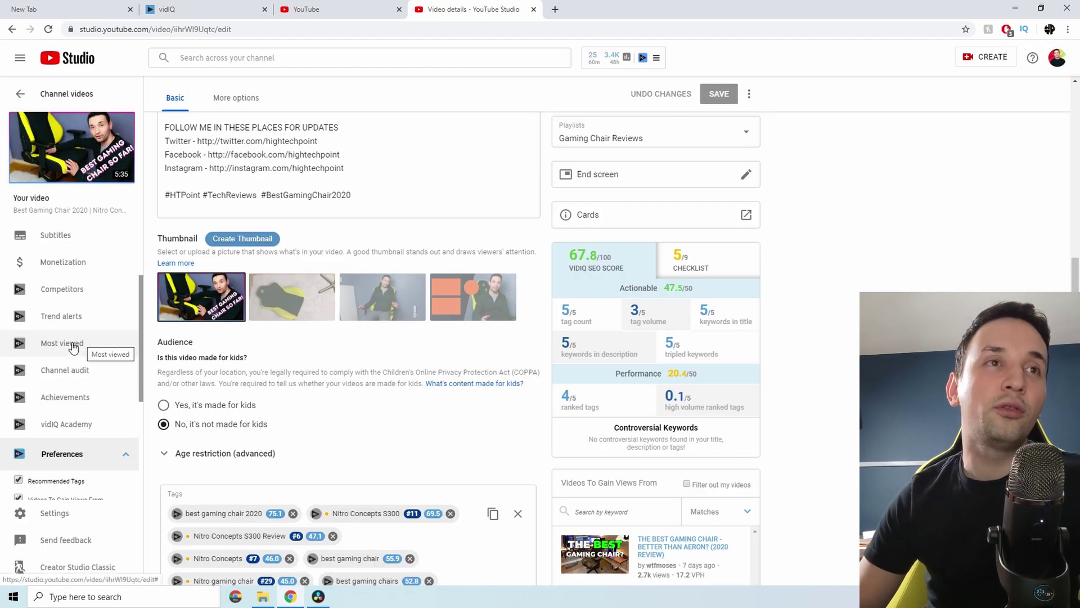
Step: Open vidIQ's Most Viewed list and look through this week's videos ranked by views per hour
left_click(73, 346)
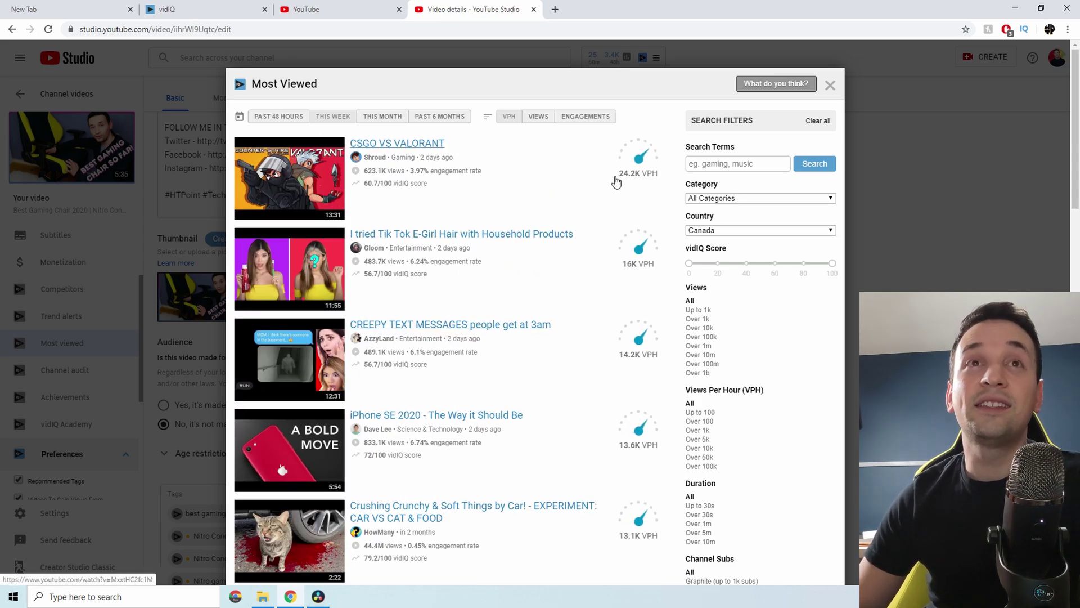
scroll(472, 313, "down", 1)
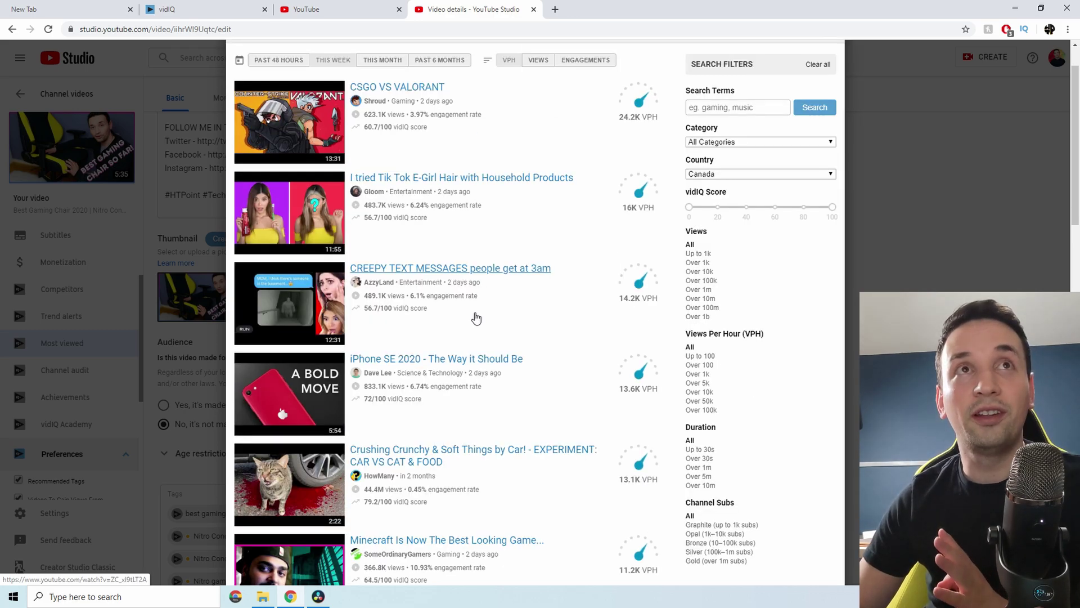
scroll(473, 313, "up", 1)
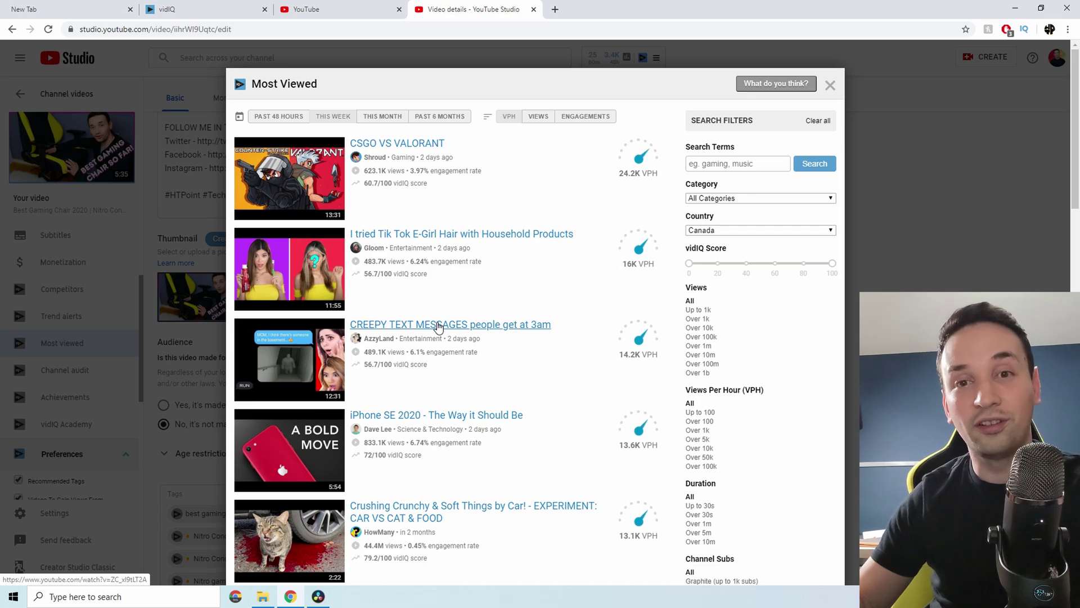
scroll(465, 345, "down", 6)
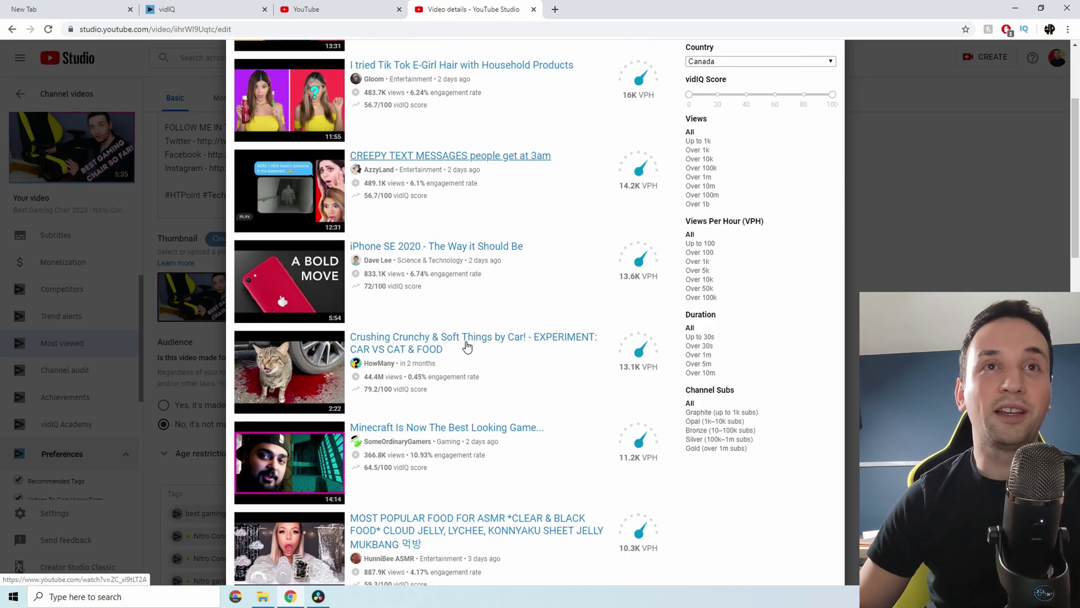
scroll(471, 380, "down", 2)
scroll(471, 380, "down", 1)
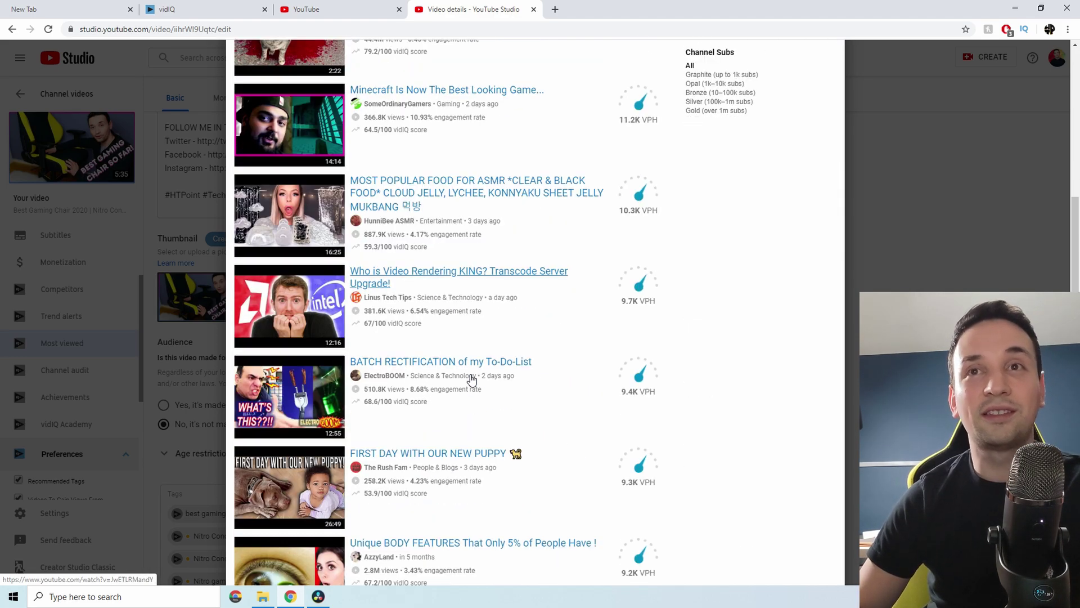
scroll(512, 371, "up", 9)
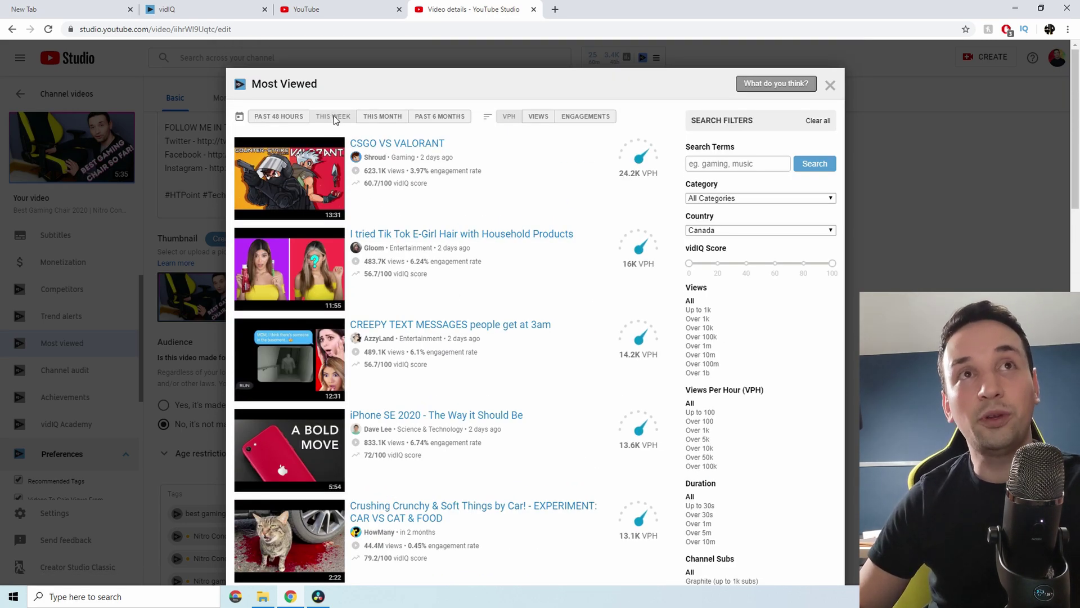
Step: Limit the Most Viewed list to the past 48 hours and look through its videos and their VPH
left_click(282, 117)
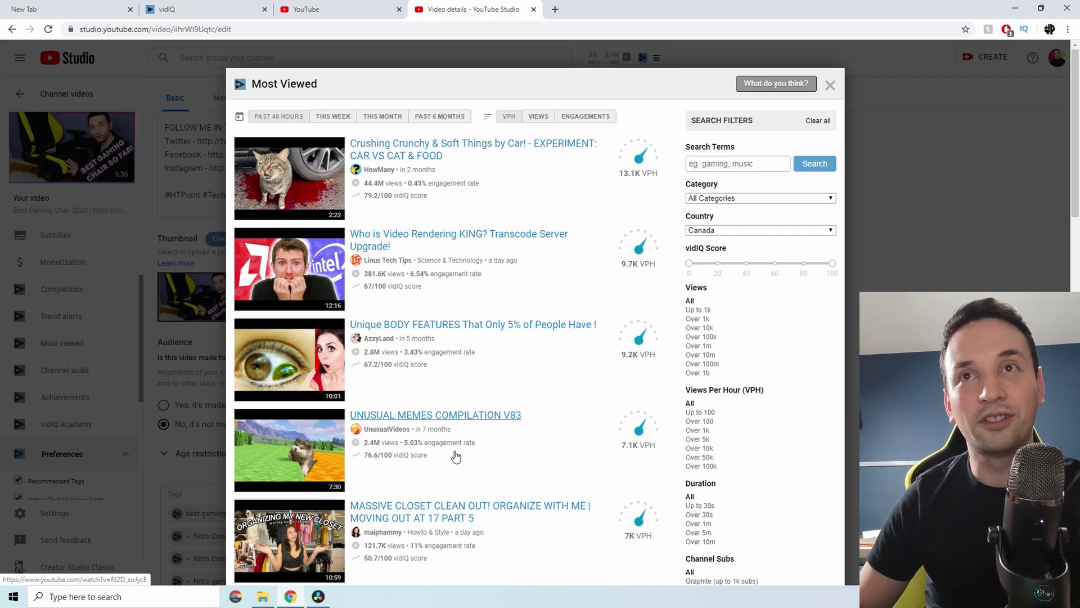
scroll(467, 394, "down", 8)
scroll(645, 362, "down", 3)
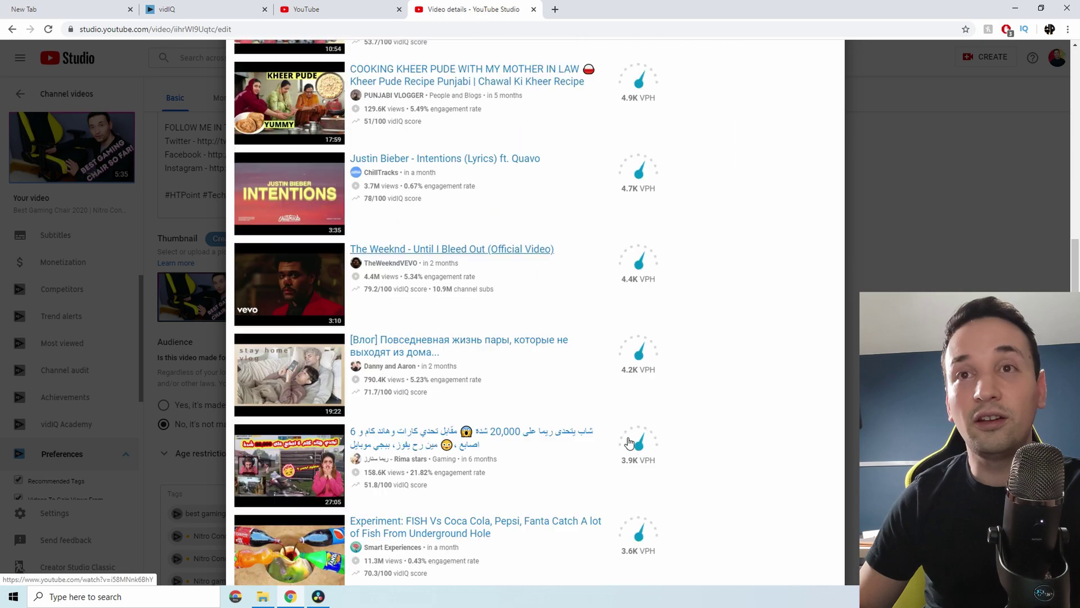
scroll(642, 338, "up", 4)
scroll(642, 338, "up", 7)
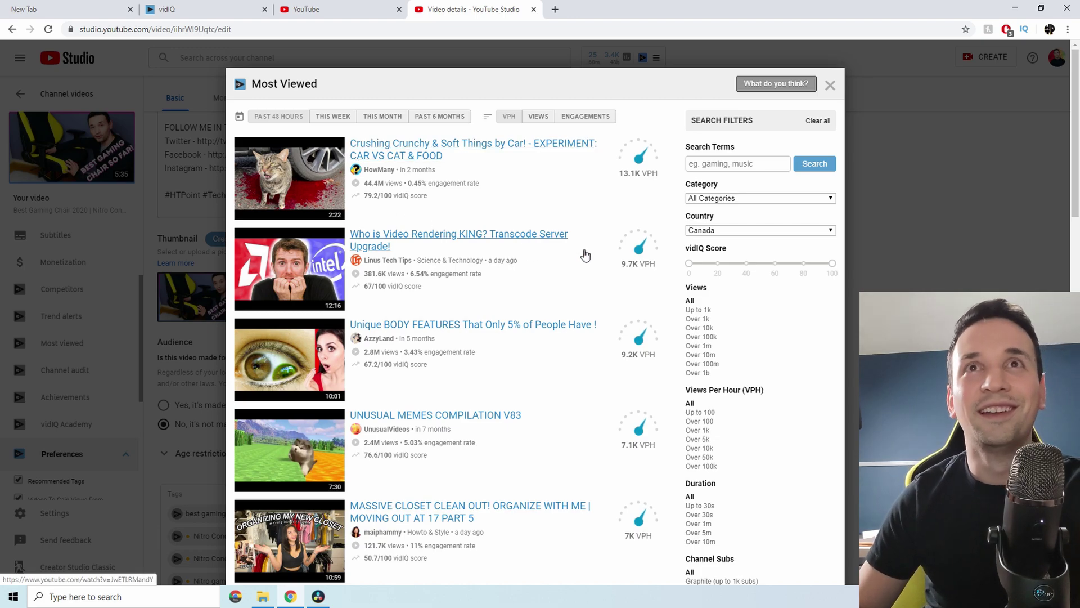
scroll(598, 275, "down", 2)
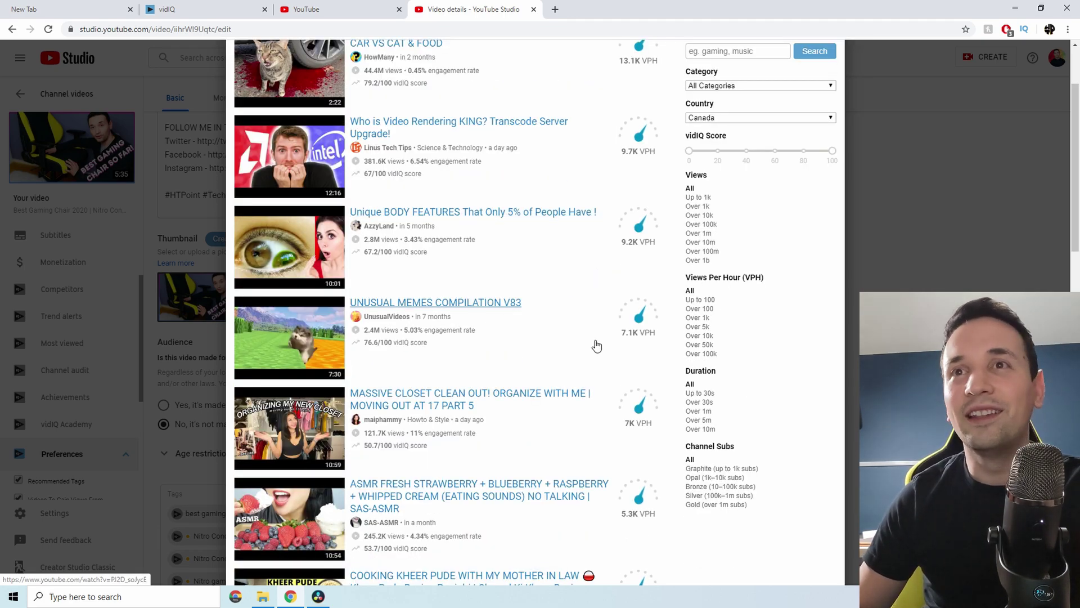
scroll(595, 344, "up", 2)
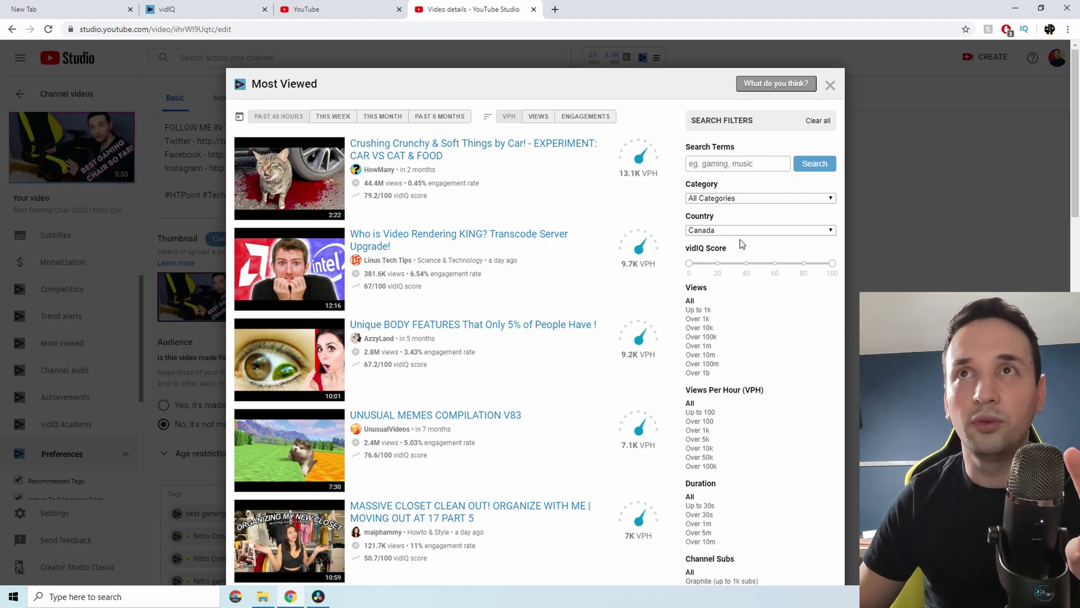
Step: Set the Most Viewed list's country filter to United States, keeping all categories
left_click(754, 200)
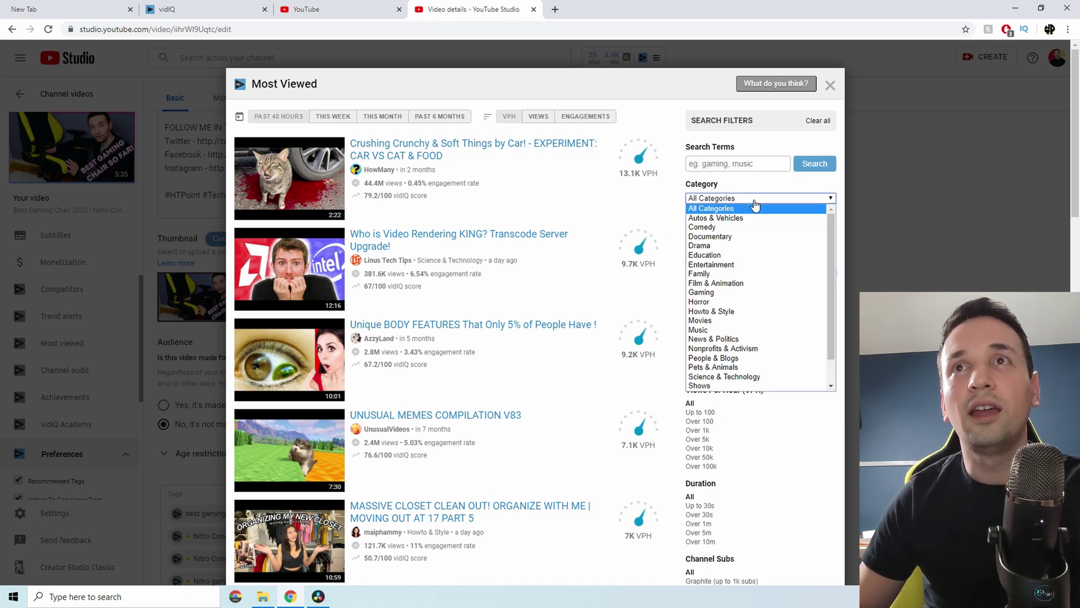
left_click(754, 200)
left_click(727, 232)
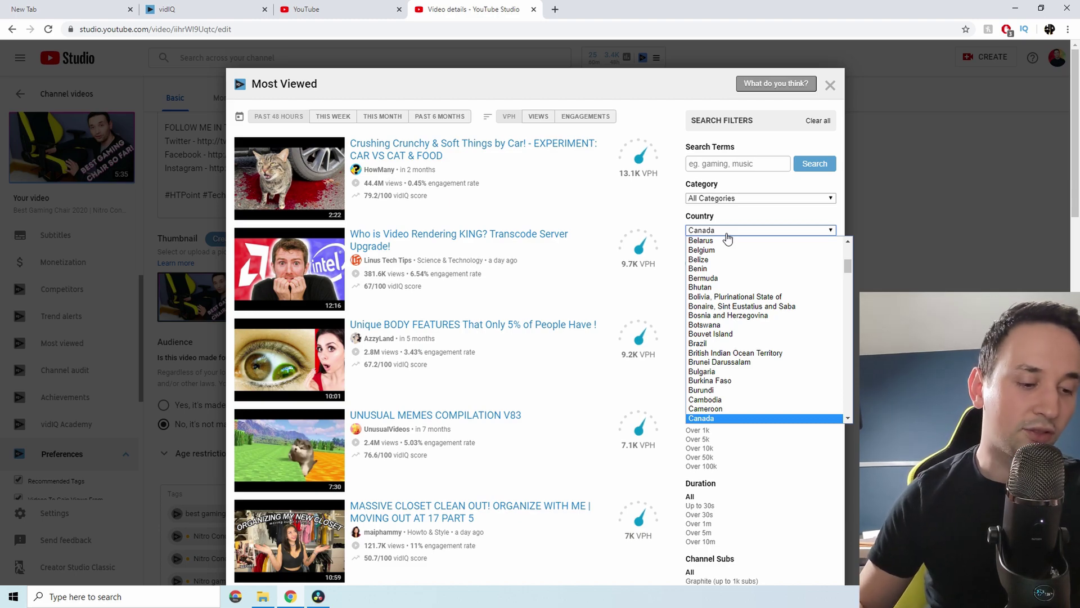
type("uk")
key("Down")
key("Down")
key("Down")
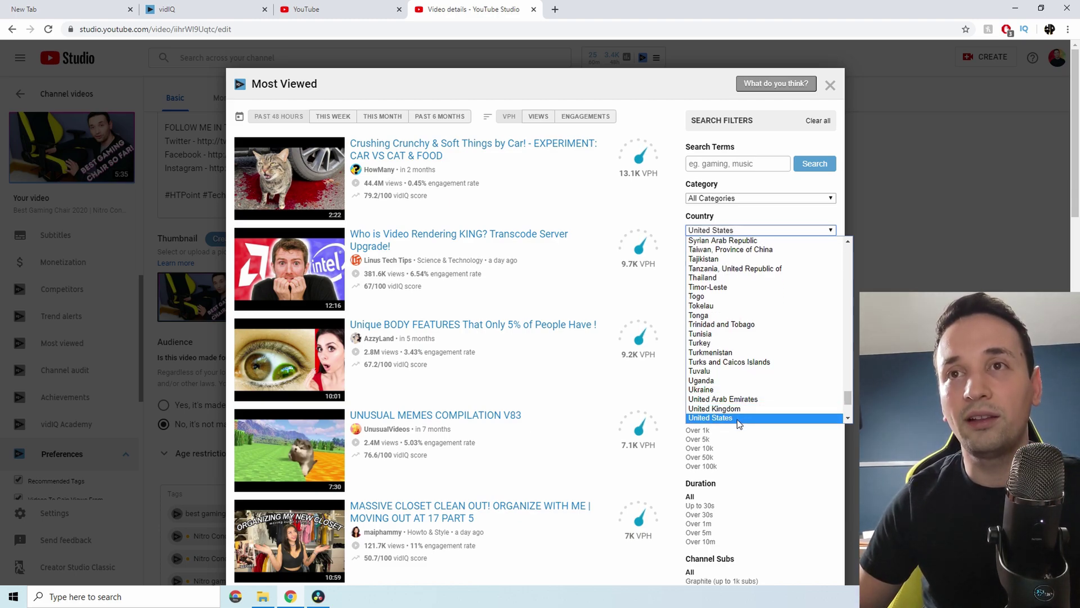
left_click(737, 420)
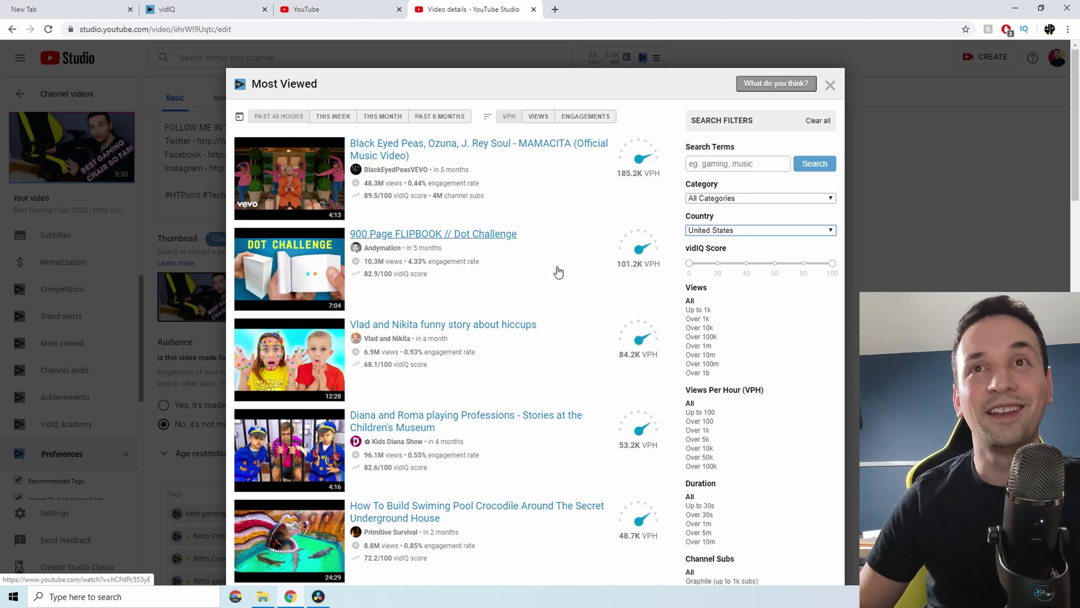
Step: Look through the most viewed United States videos and their VPH, and close the Most Viewed window
scroll(308, 259, "down", 4)
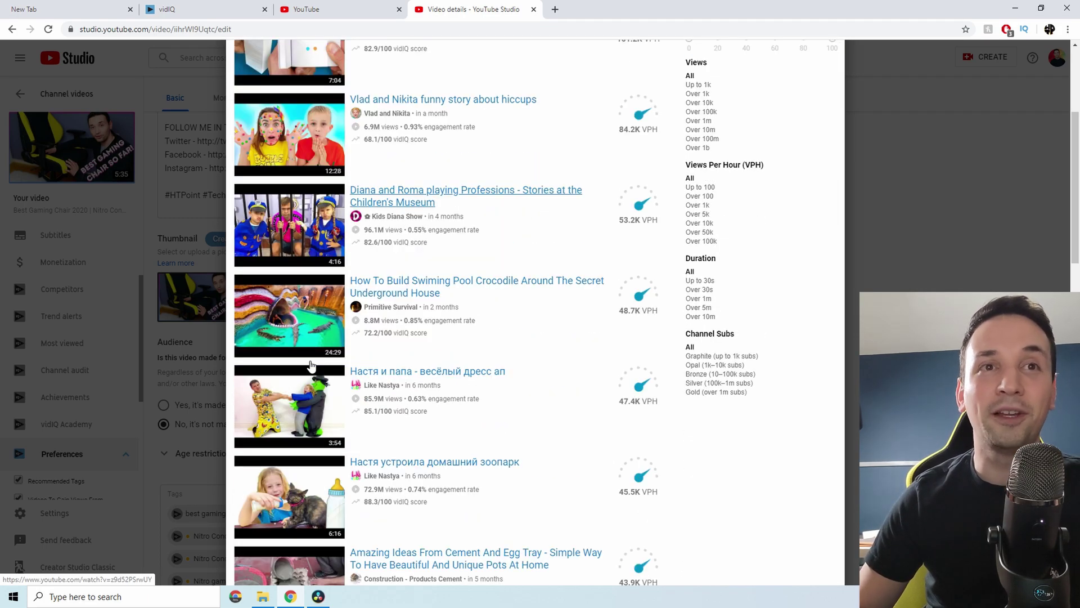
scroll(337, 371, "down", 2)
scroll(619, 388, "up", 6)
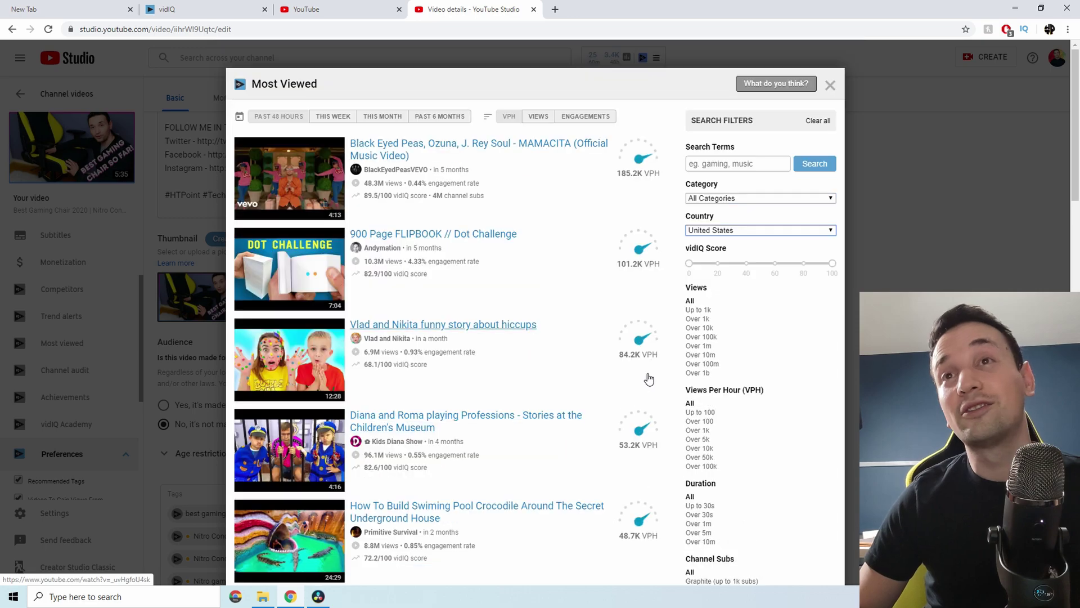
left_click(768, 232)
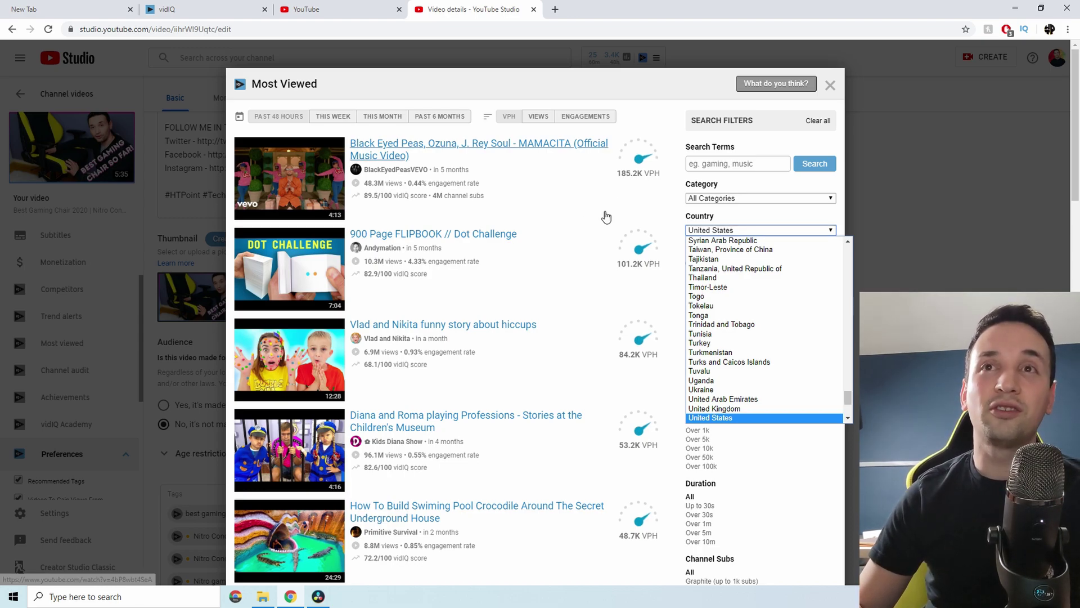
left_click(675, 231)
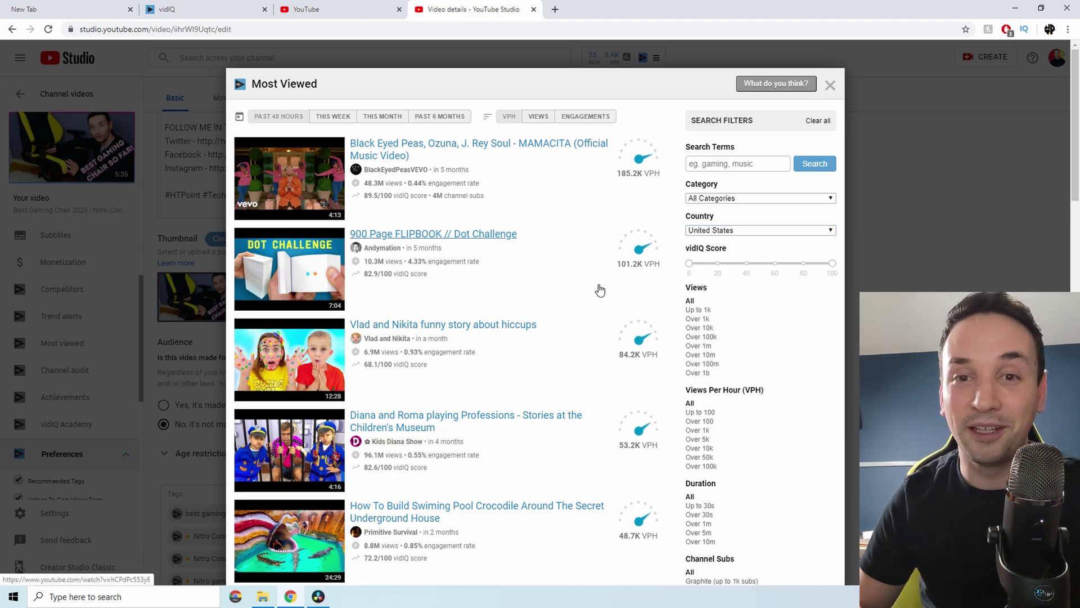
left_click(830, 86)
Step: Open vidIQ Academy, continue with the signed-in account, and look through the available courses
scroll(113, 337, "down", 2)
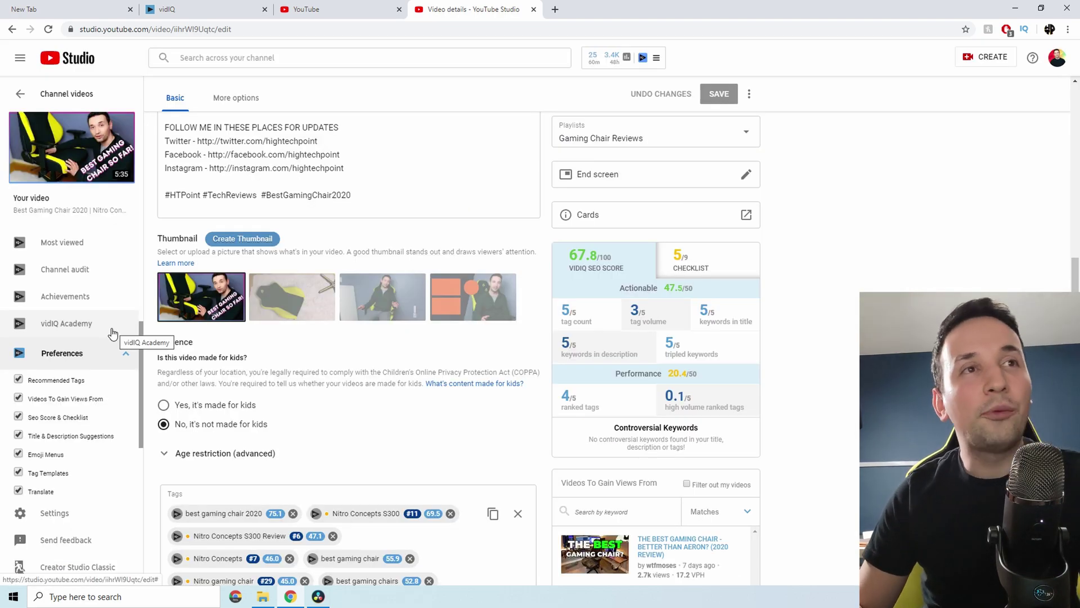
left_click(91, 329)
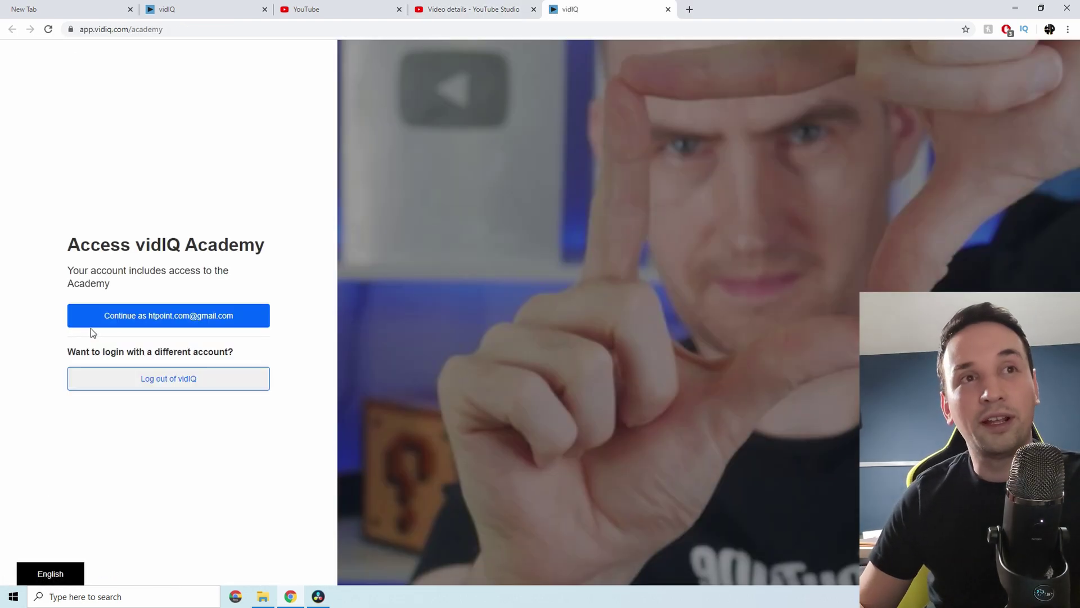
left_click(136, 328)
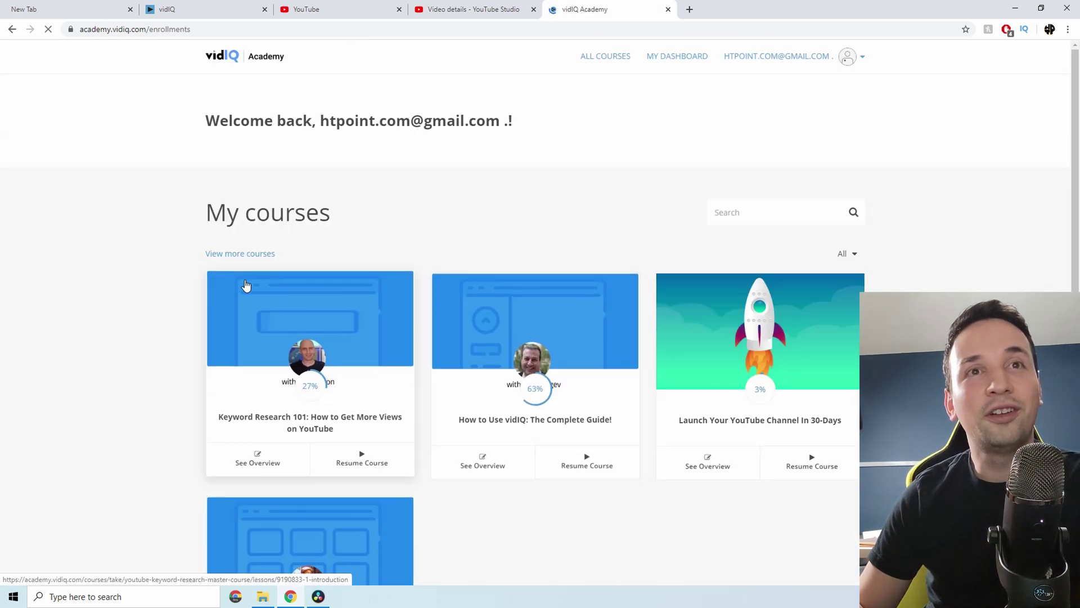
scroll(203, 338, "down", 2)
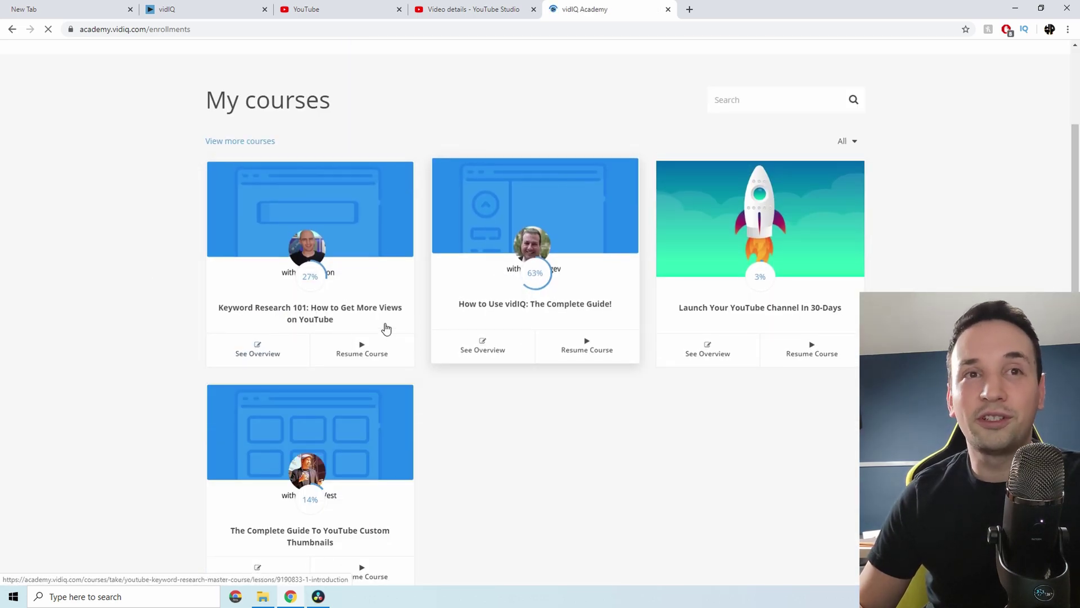
scroll(405, 265, "down", 1)
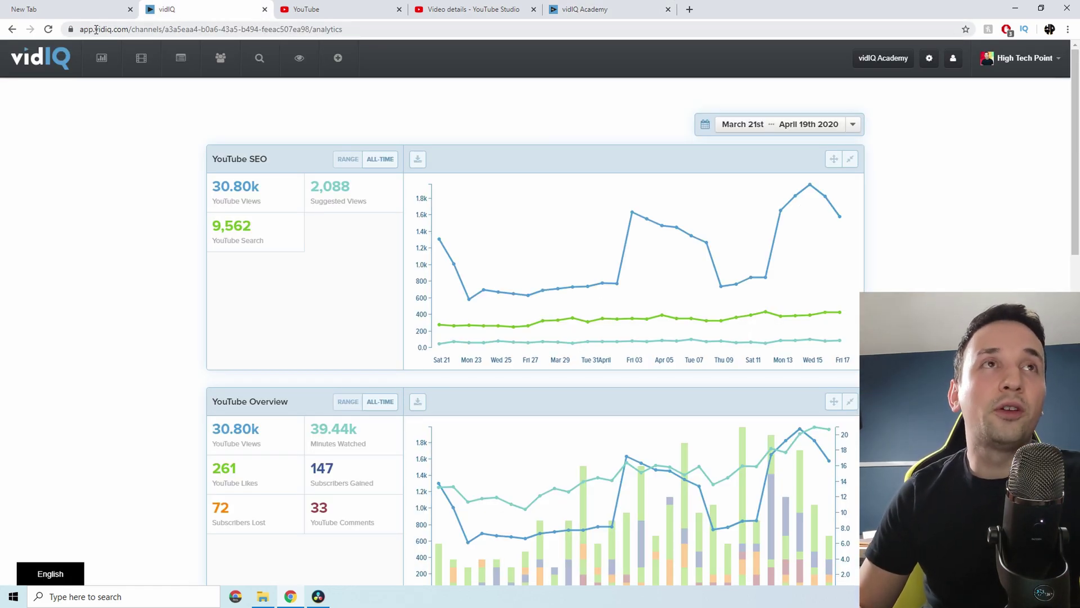
Step: Switch to the channel's vidIQ analytics dashboard and examine the YouTube SEO and YouTube Overview charts and the top videos
left_click_drag(96, 29, 129, 29)
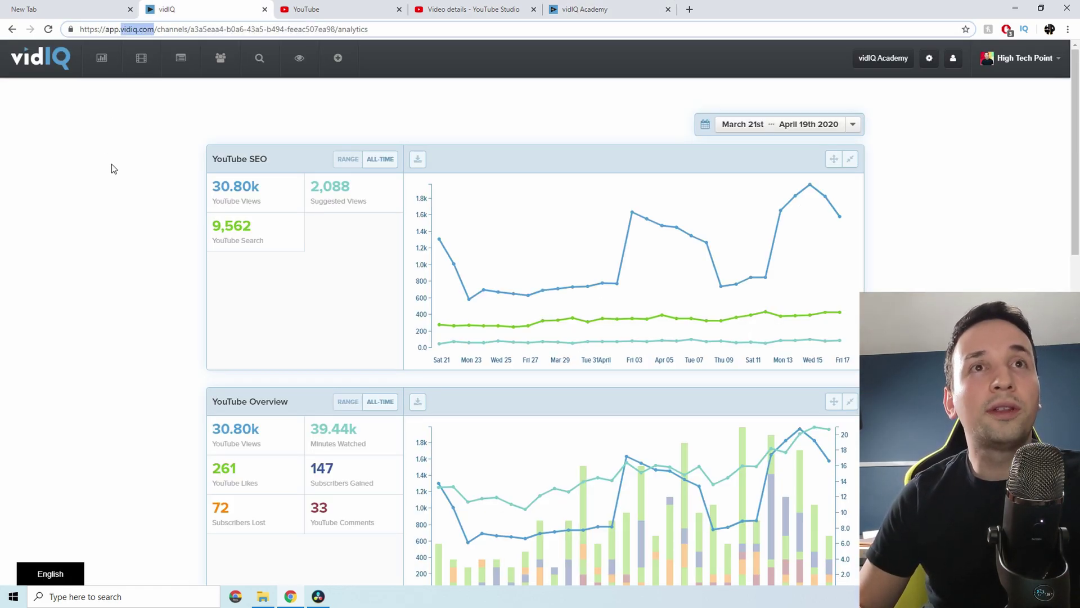
left_click(125, 267)
scroll(261, 251, "down", 4)
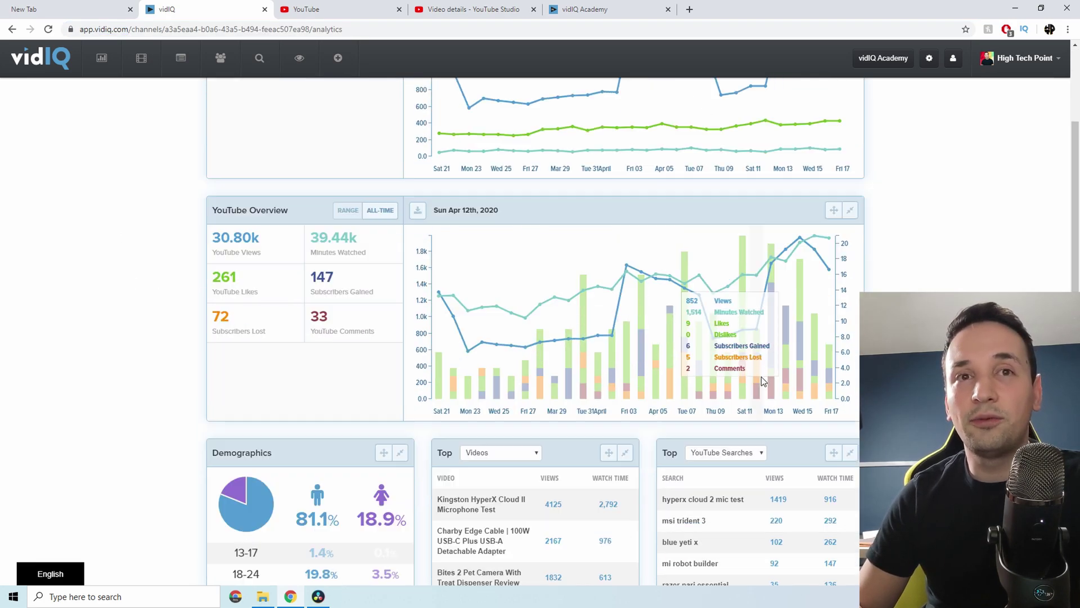
scroll(698, 411, "down", 1)
scroll(590, 450, "down", 5)
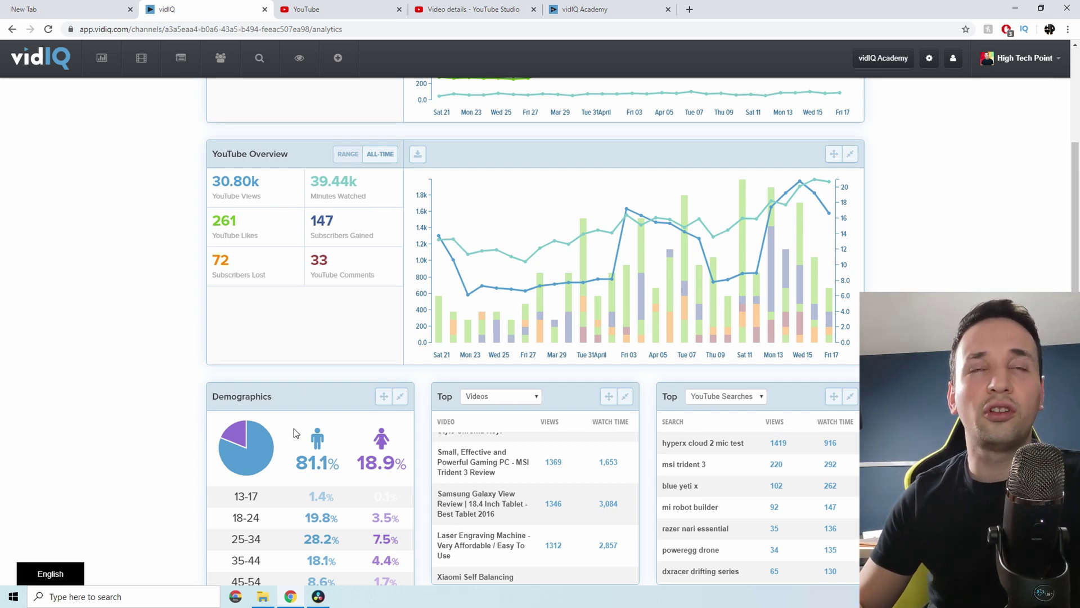
Step: Examine the Demographics breakdown of the channel's audience by gender and by age group, especially ages 18 to 44
scroll(293, 428, "down", 1)
scroll(242, 433, "down", 3)
scroll(501, 373, "up", 3)
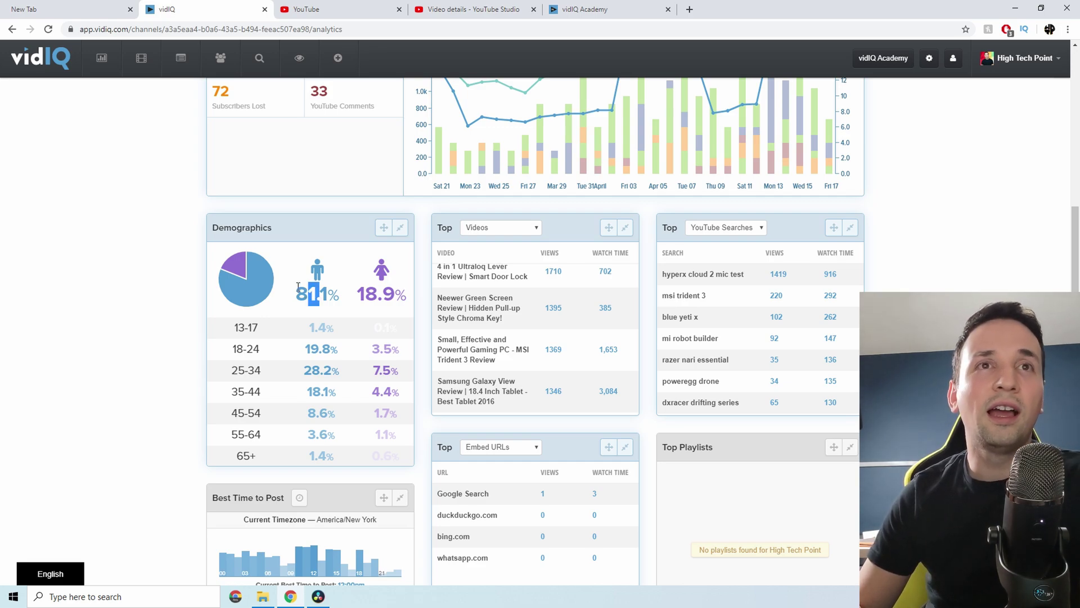
left_click_drag(297, 294, 396, 296)
left_click(338, 298)
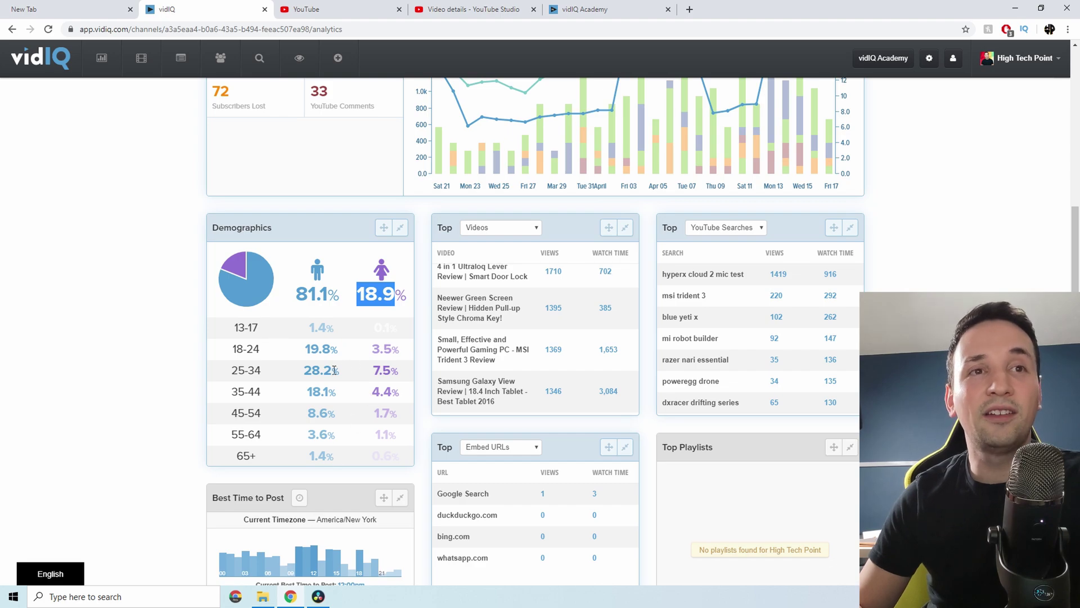
left_click_drag(333, 351, 337, 436)
left_click(339, 413)
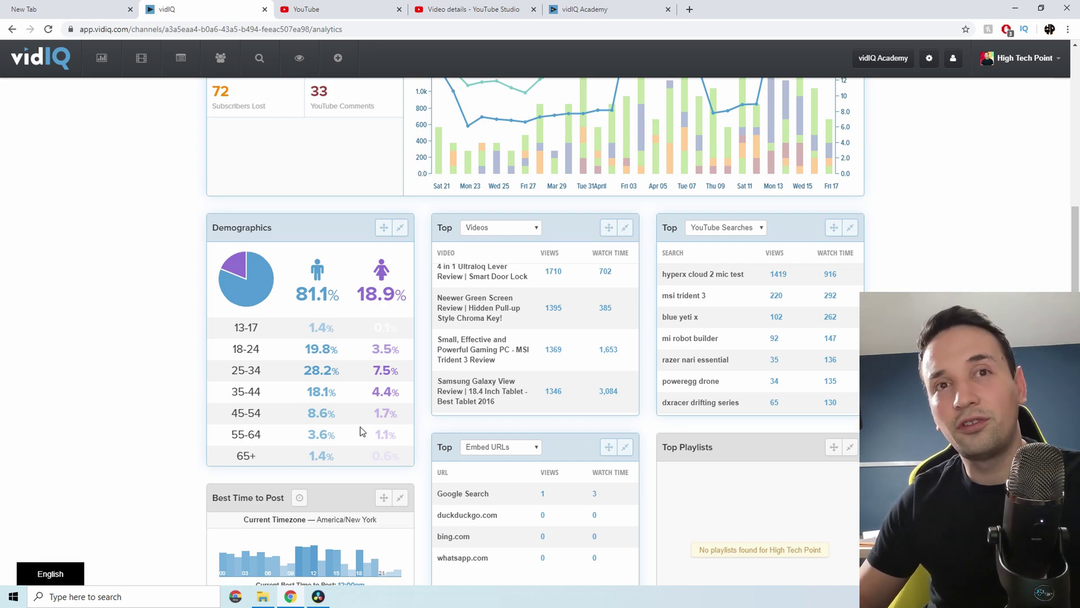
left_click_drag(233, 352, 325, 400)
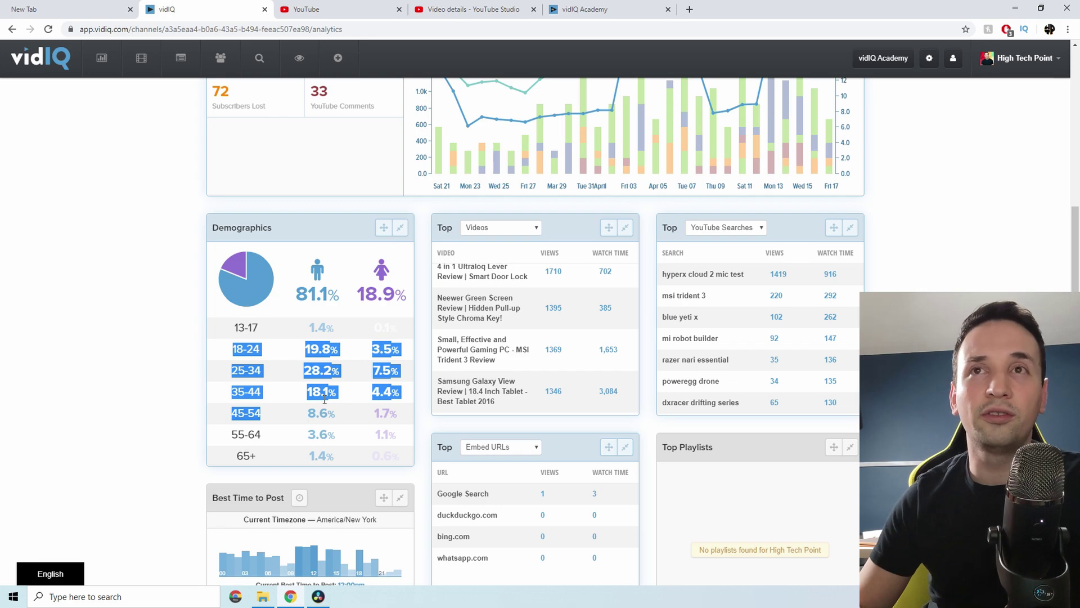
Step: Review the Best Time to Post chart, the channel Overview figures and the Trends statistics on the dashboard
scroll(315, 398, "down", 4)
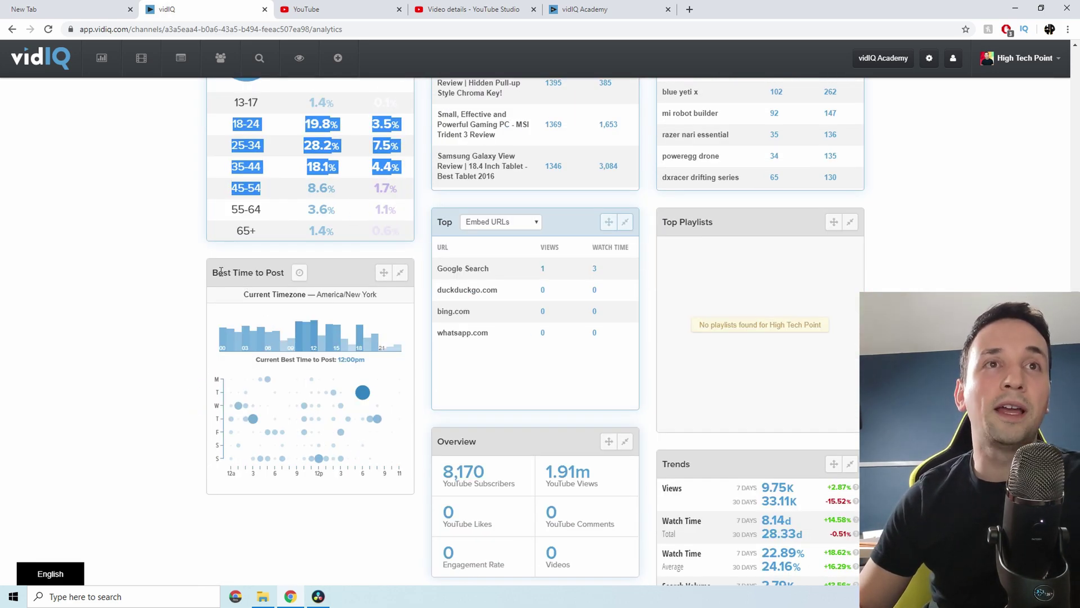
left_click_drag(221, 273, 272, 275)
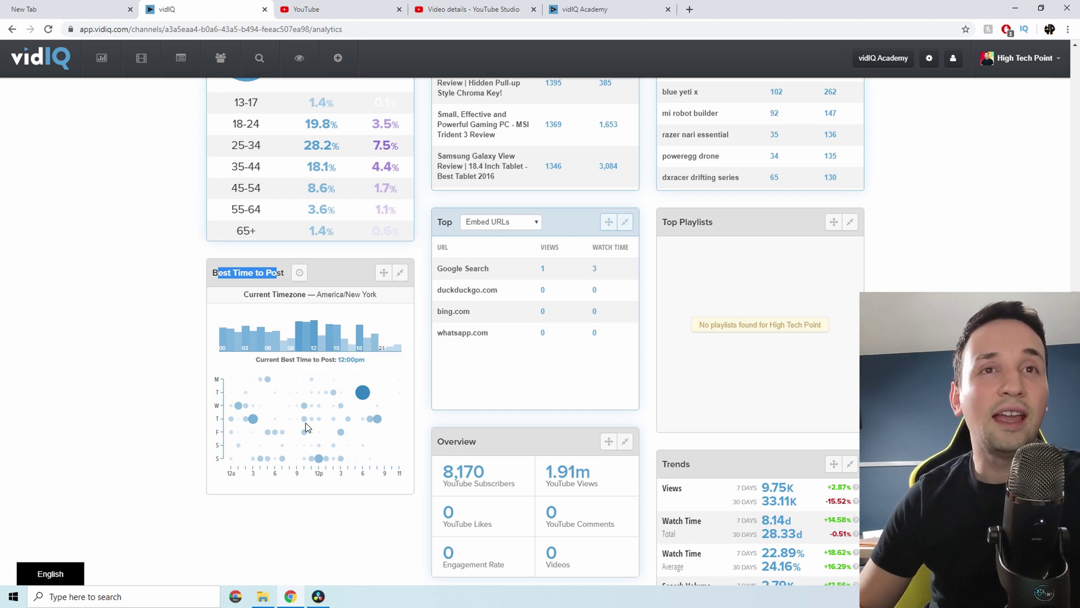
scroll(415, 428, "down", 2)
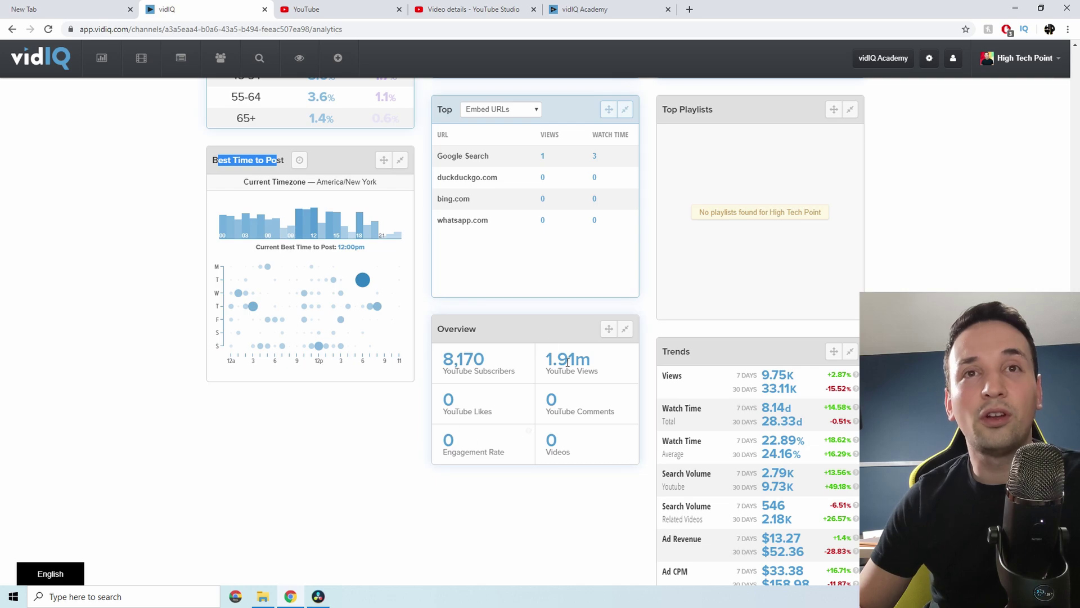
scroll(716, 482, "down", 2)
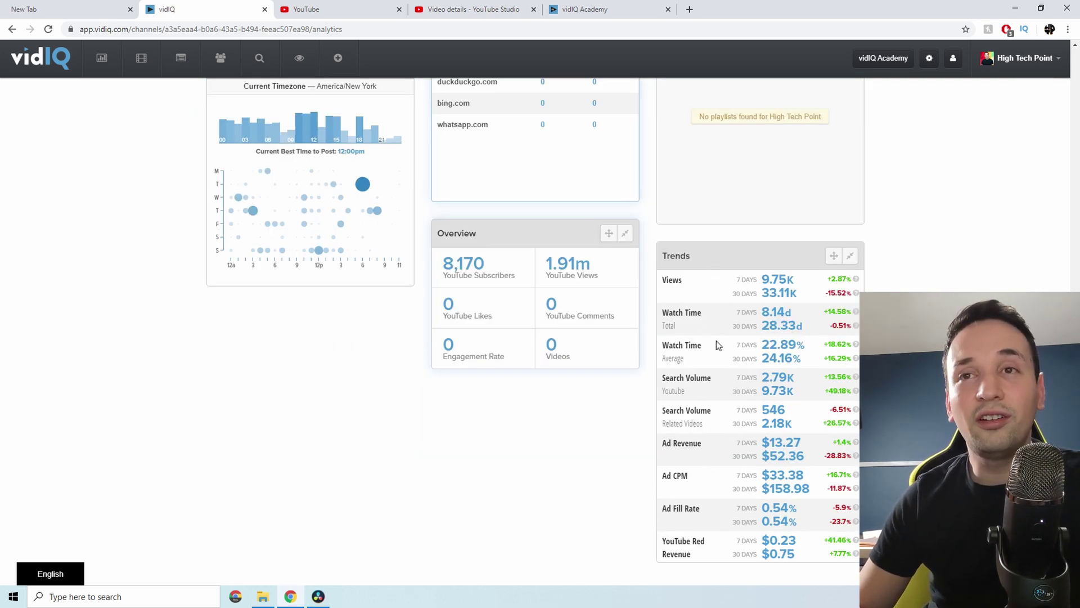
scroll(531, 484, "up", 12)
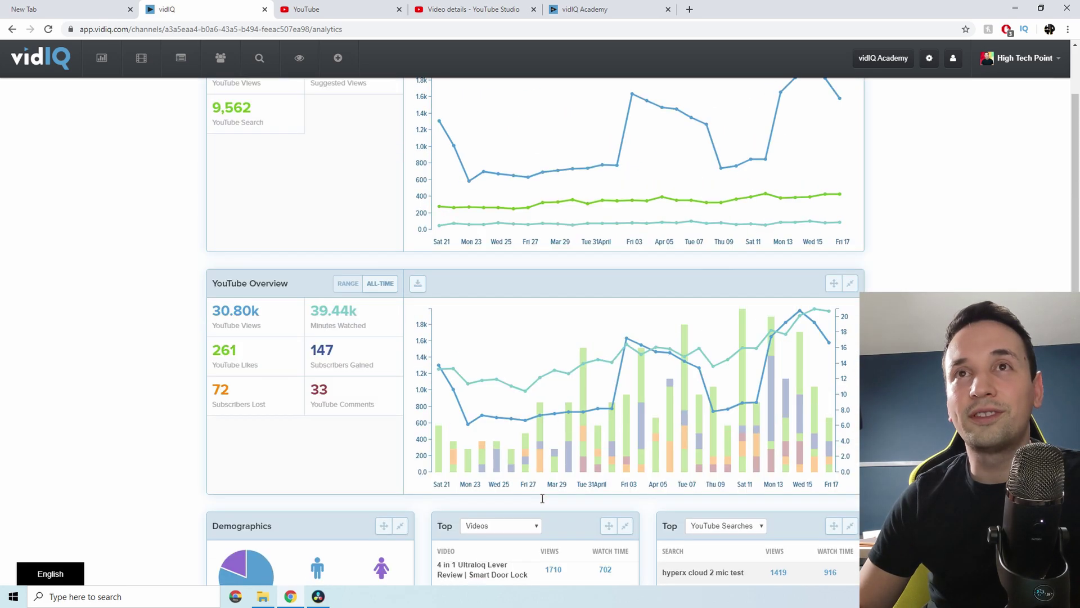
Step: Open the Best Gaming Chair 2020 video for editing from vidIQ's video list and review its description, subscribe link and tags
left_click(141, 58)
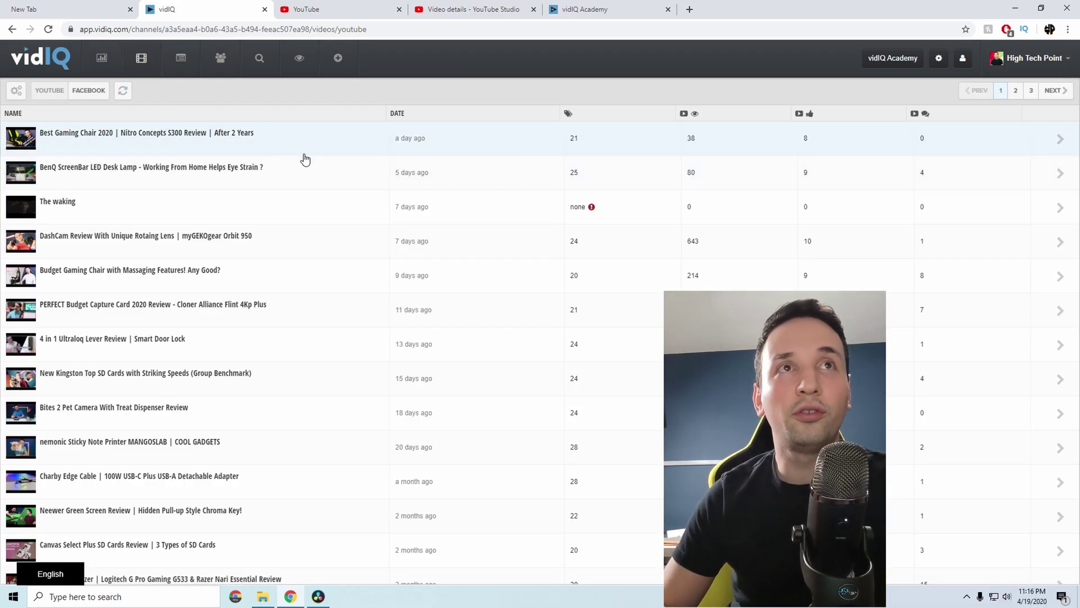
left_click(223, 140)
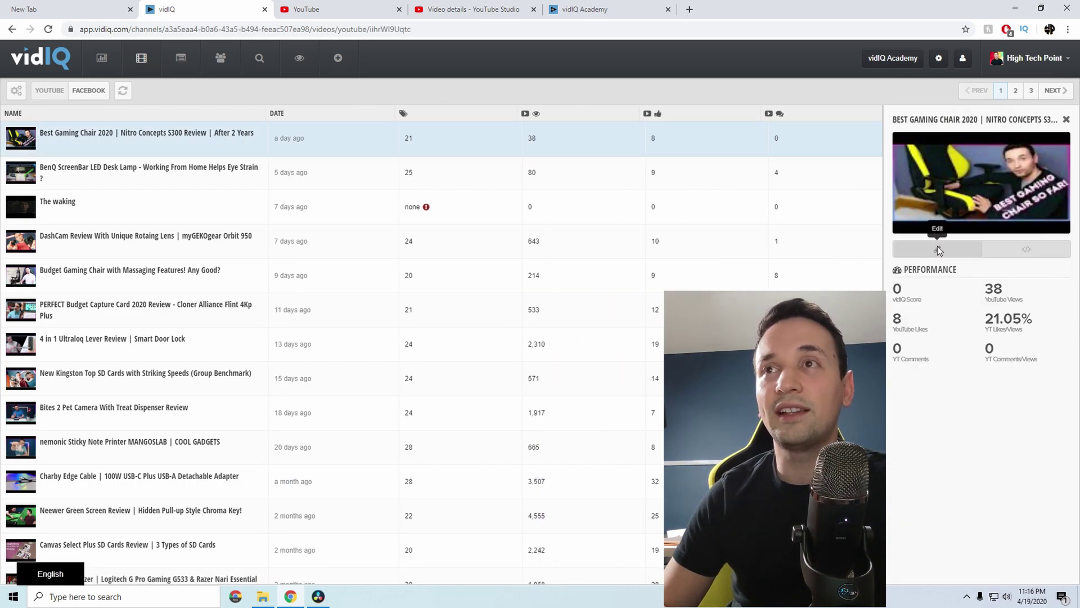
left_click(938, 249)
scroll(977, 385, "down", 5)
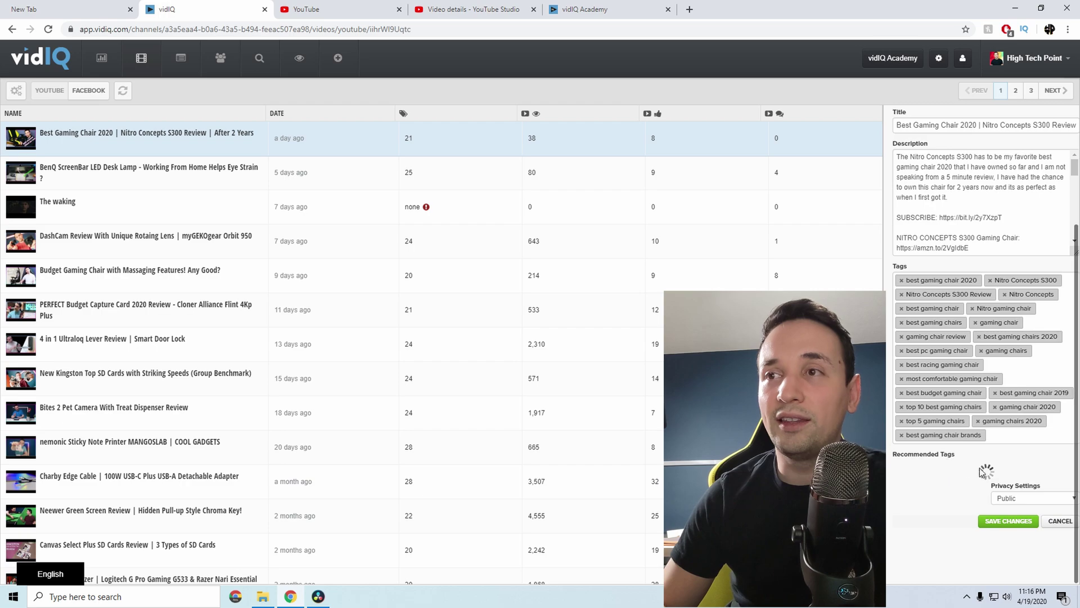
scroll(977, 386, "up", 5)
triple_click(943, 321)
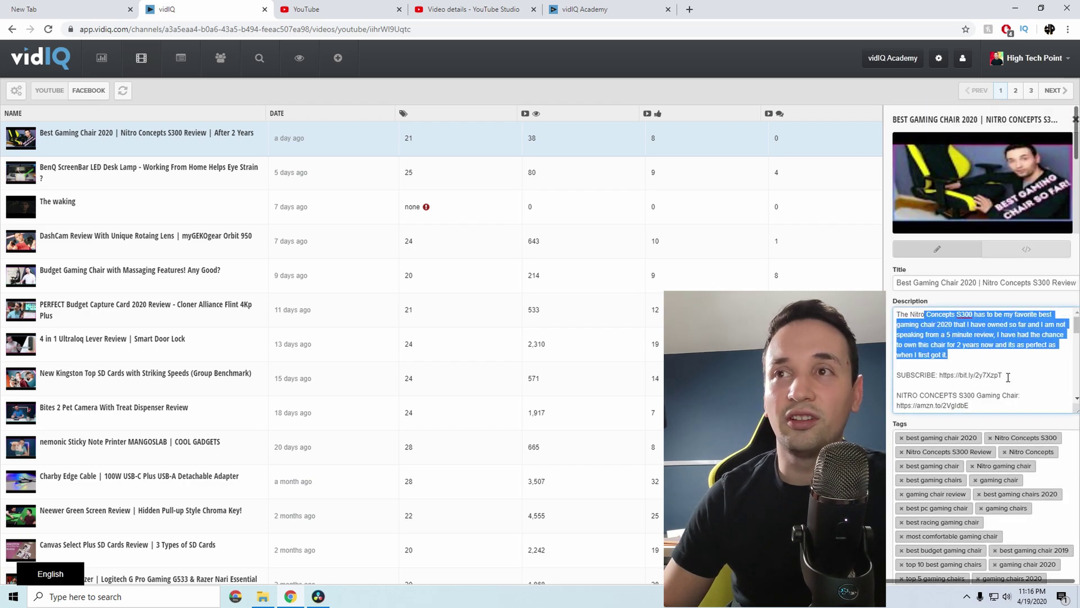
left_click_drag(1002, 375, 899, 375)
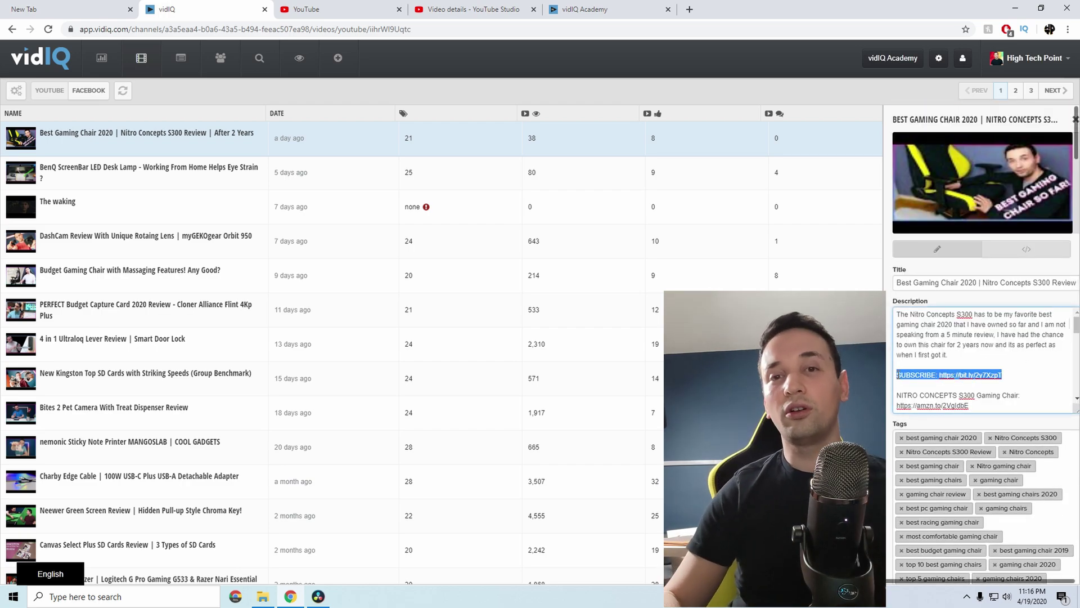
left_click(459, 7)
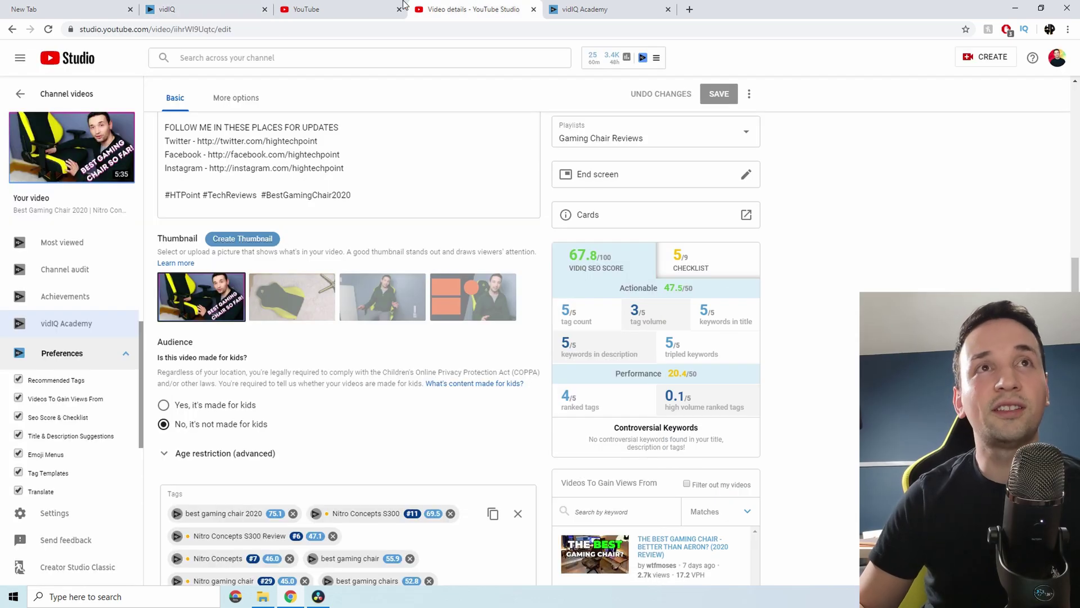
left_click(19, 97)
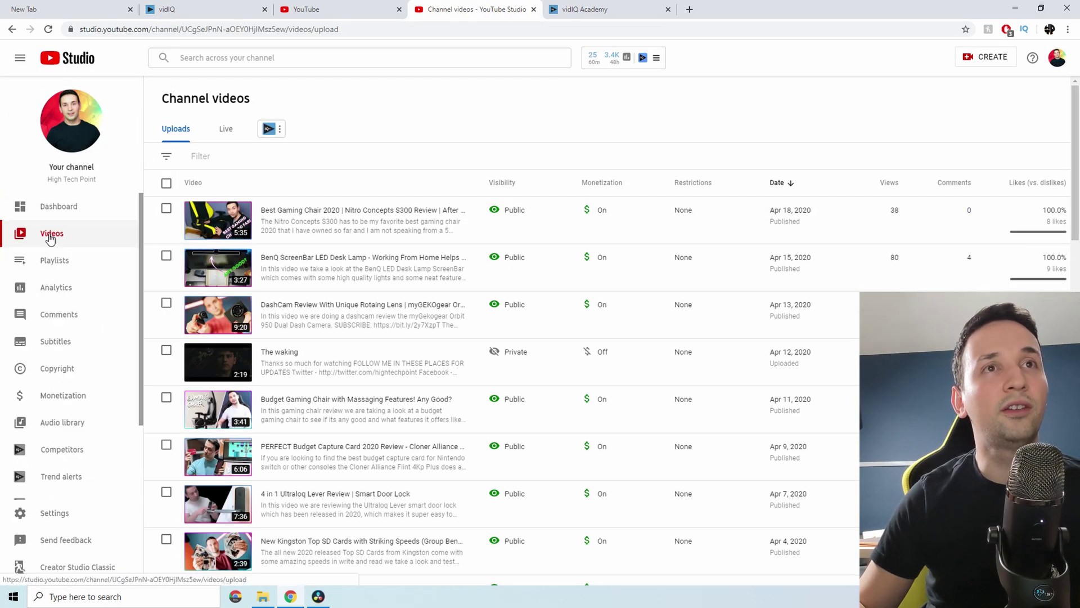
left_click(166, 210)
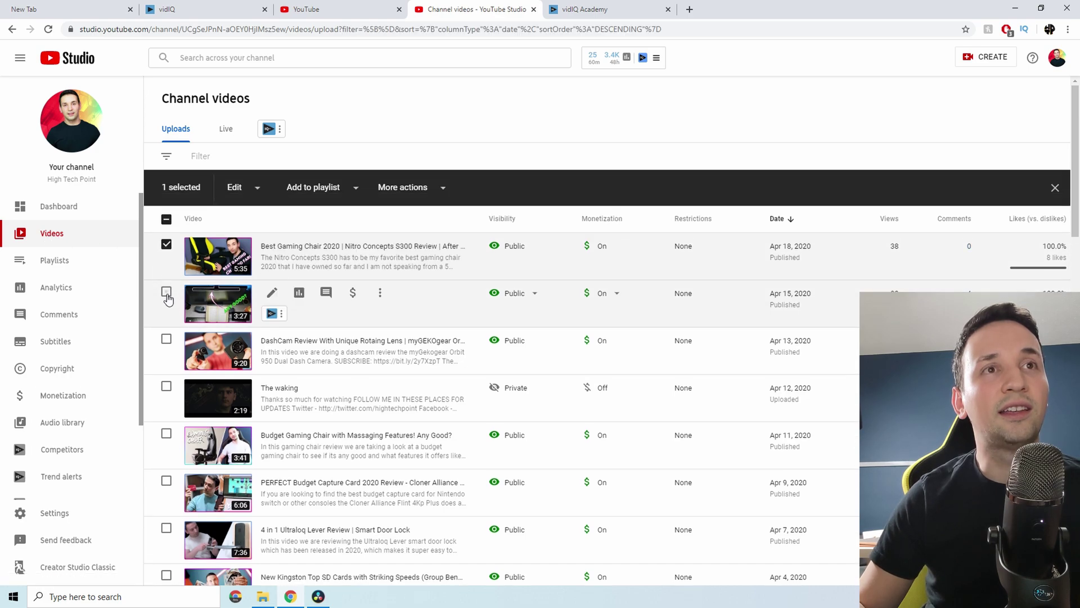
left_click(166, 292)
left_click(166, 339)
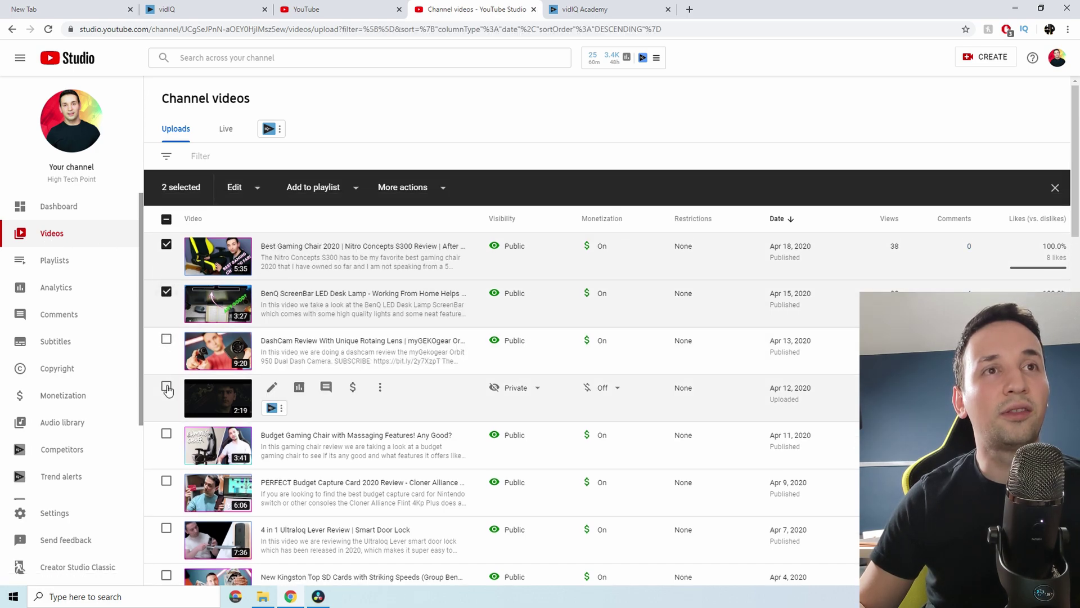
left_click(166, 342)
left_click(166, 340)
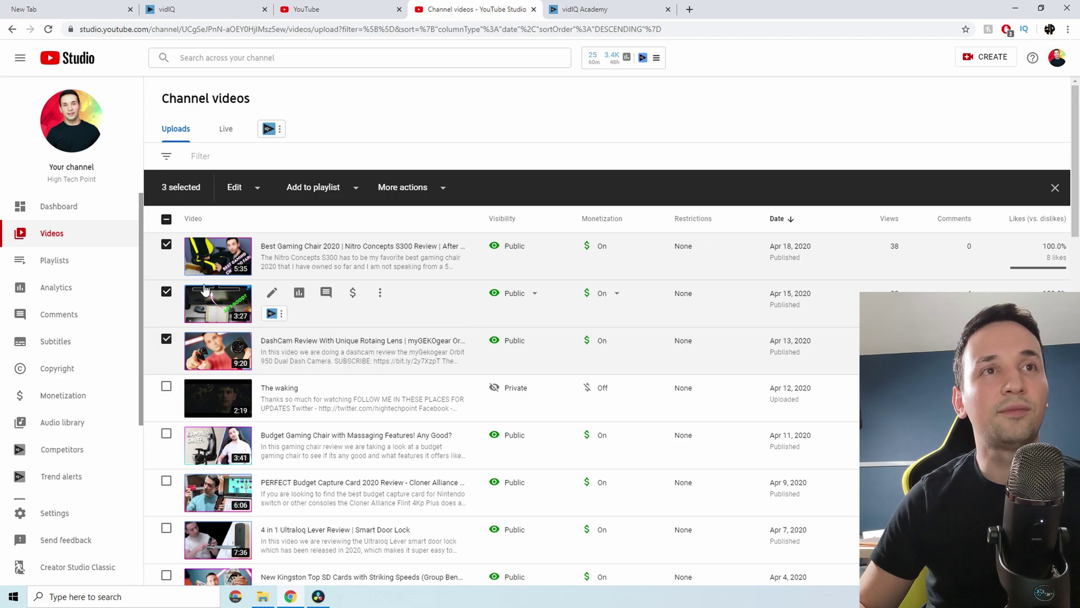
Step: Start vidIQ's Mass Edit Videos and load the first page of 30 videos
left_click(249, 189)
left_click(279, 131)
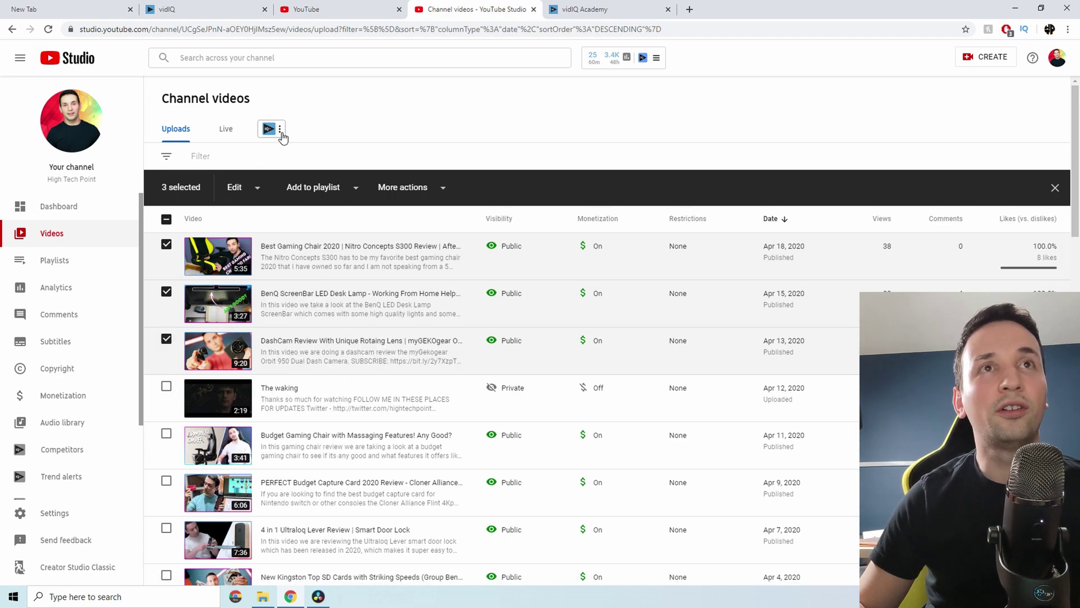
left_click(280, 133)
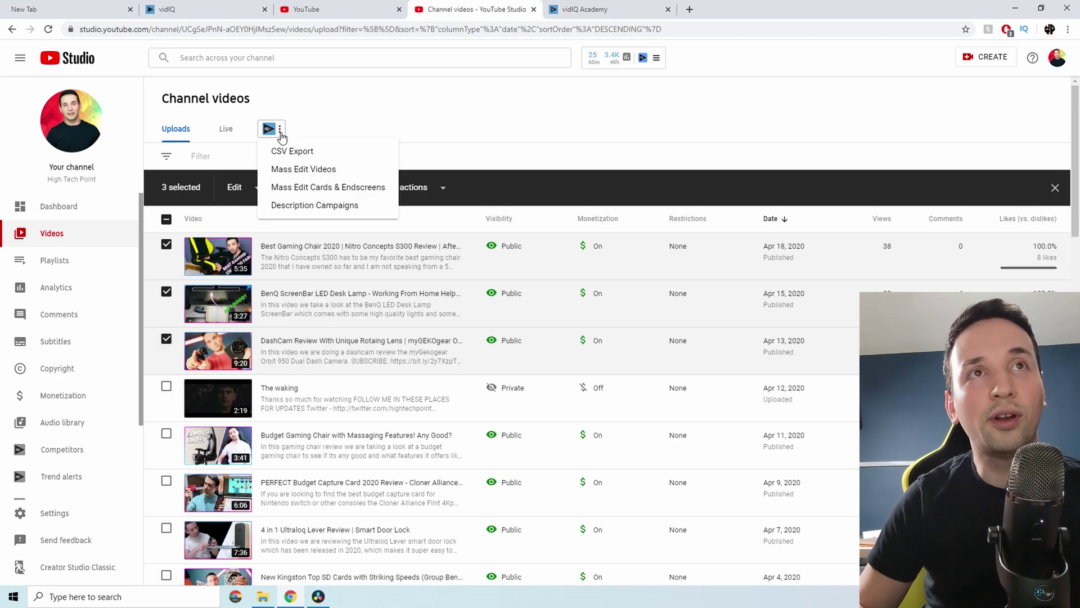
left_click(311, 170)
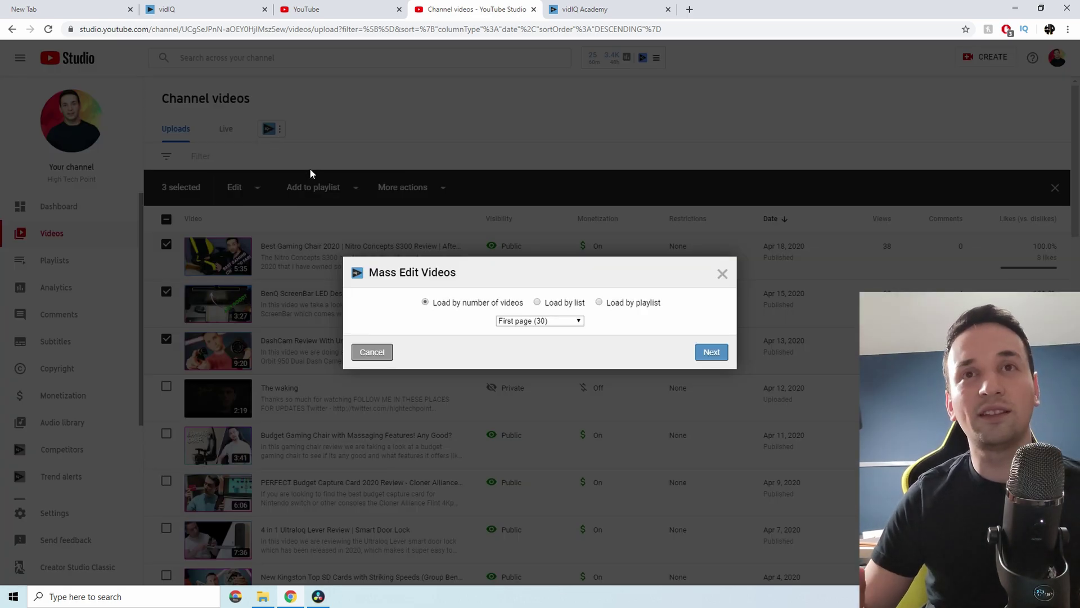
left_click(540, 320)
left_click(539, 330)
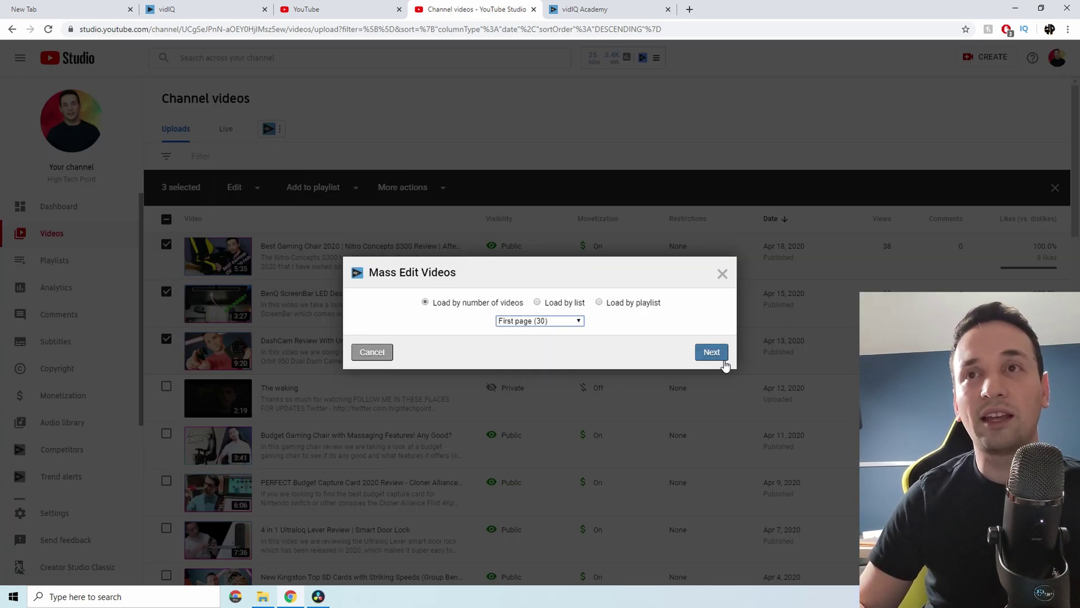
left_click(712, 352)
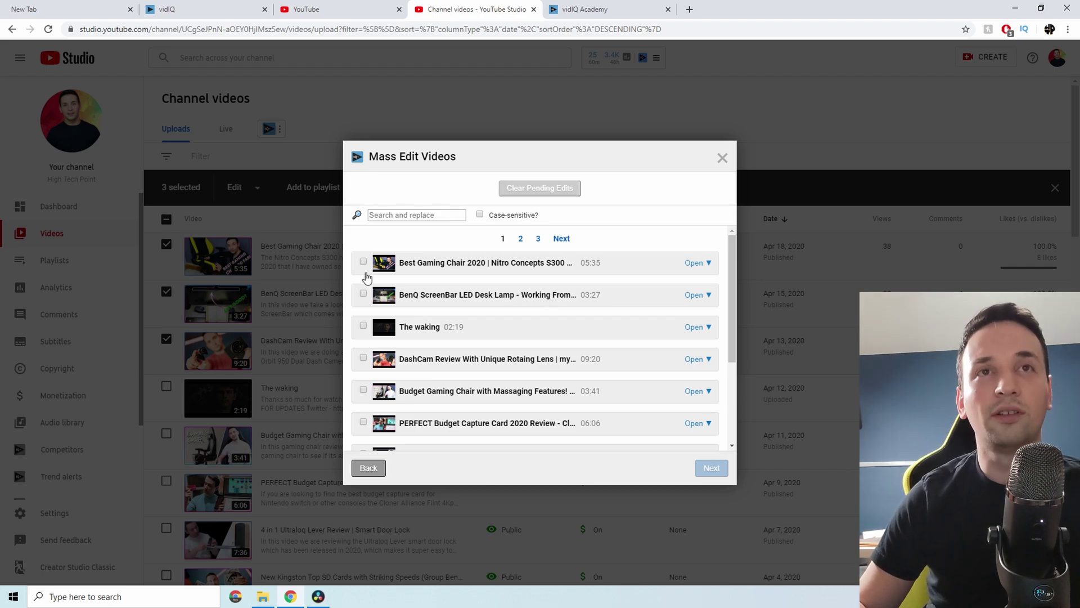
Step: Choose the Best Gaming Chair 2020, BenQ ScreenBar and DashCam Review videos for mass editing and proceed to the edit summary
left_click(363, 262)
left_click(363, 293)
left_click(363, 358)
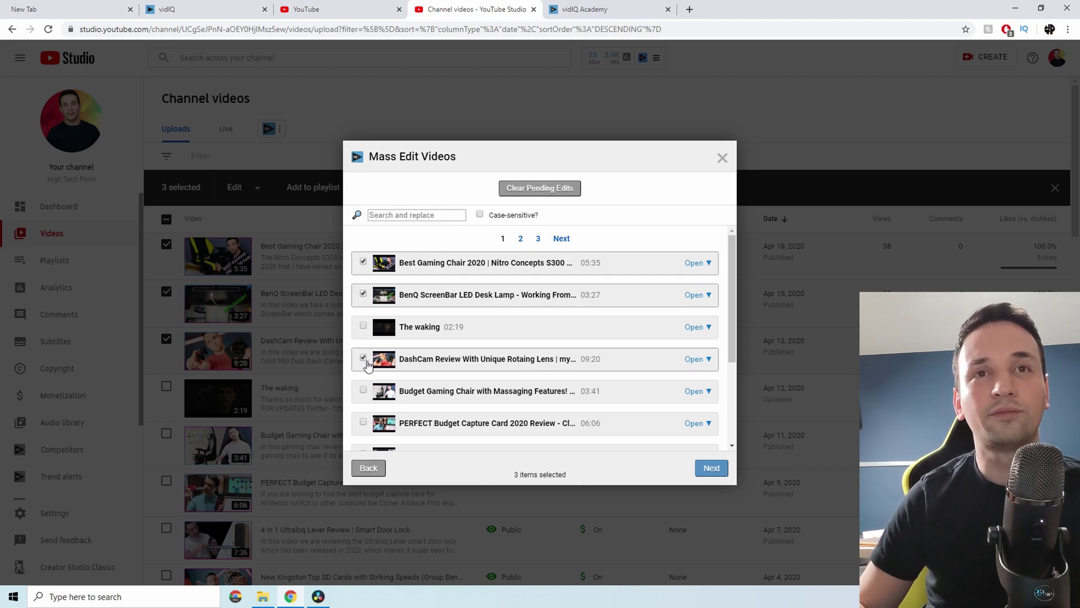
left_click(723, 473)
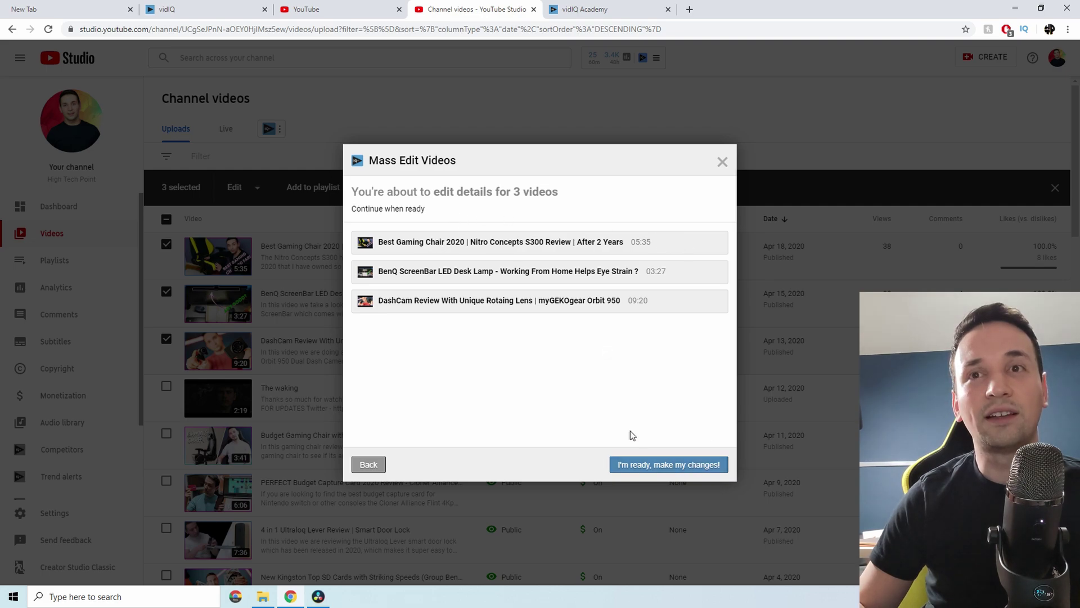
Step: Go back to the mass edit list, expand the Best Gaming Chair 2020 video and enlarge its description to review the subscribe link
left_click(368, 466)
left_click(704, 269)
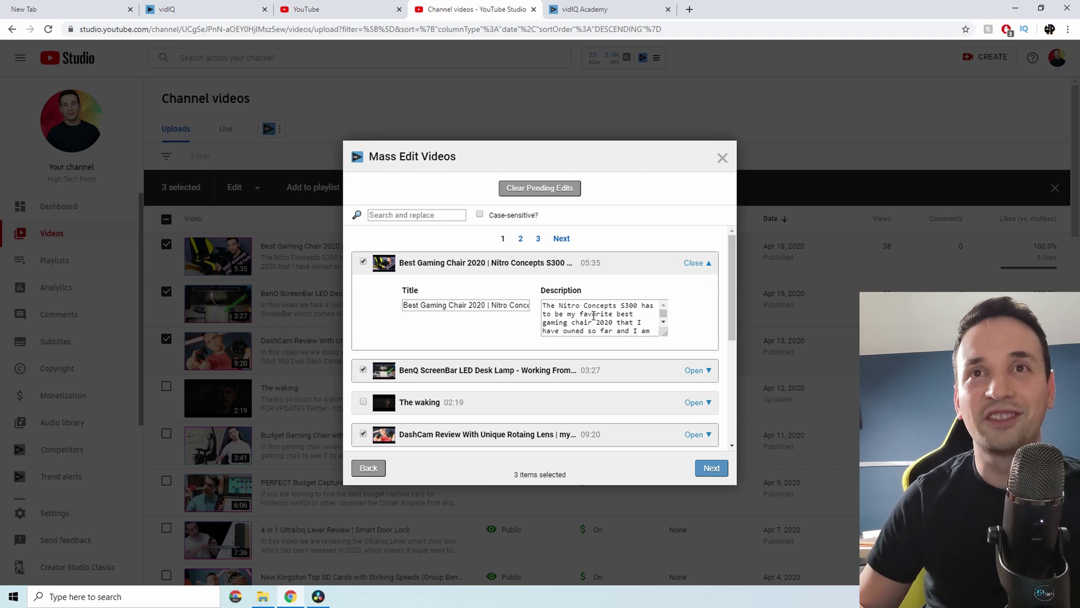
left_click_drag(668, 338, 489, 376)
left_click(647, 379)
scroll(706, 402, "down", 2)
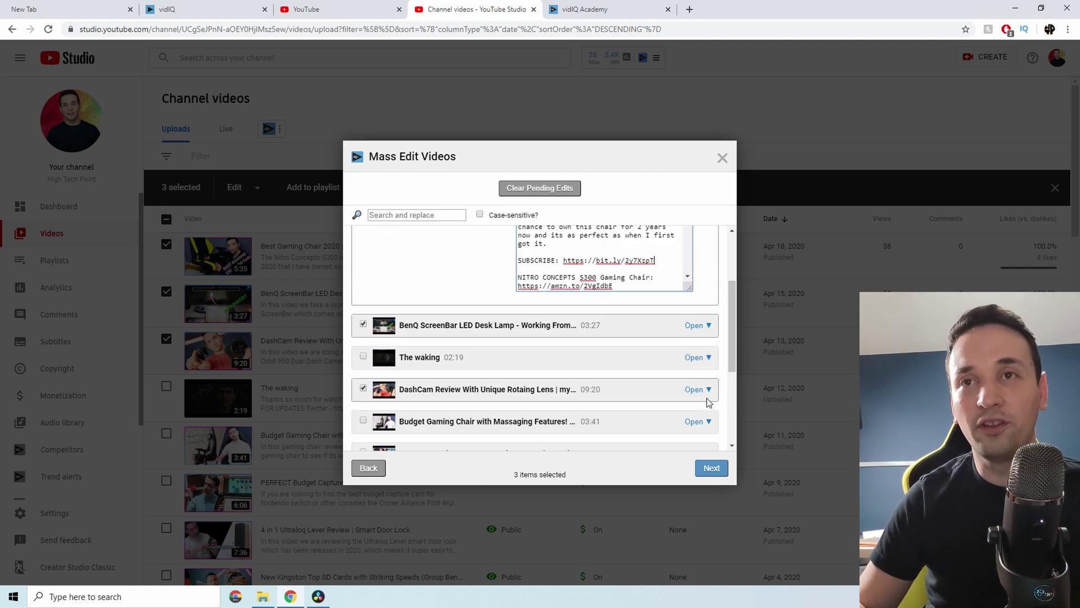
Step: Expand the BenQ ScreenBar video in the mass edit list and enlarge its description to review the subscribe link
left_click(708, 324)
left_click_drag(666, 396, 691, 427)
scroll(653, 390, "up", 1)
scroll(681, 439, "down", 1)
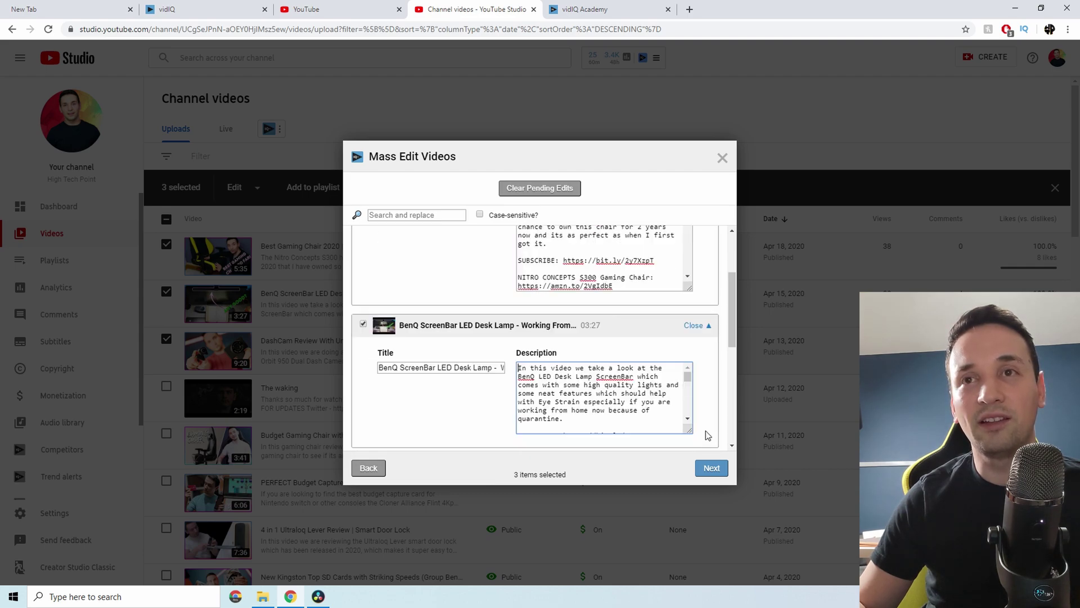
scroll(614, 425, "down", 1)
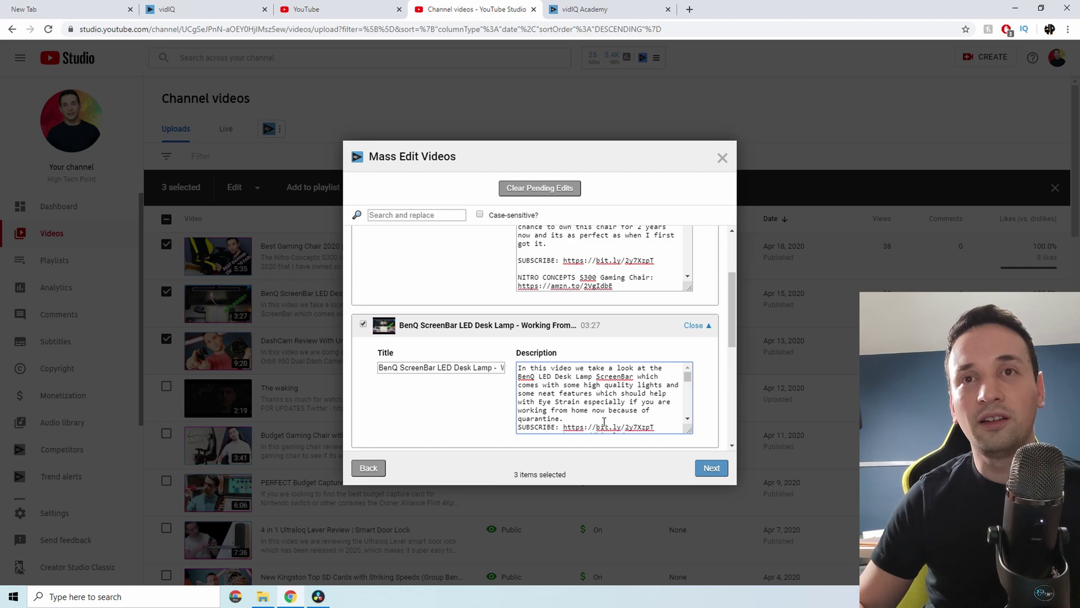
scroll(604, 422, "down", 3)
Step: Check the three-video edit summary, close it without applying changes, and view vidIQ's other bulk editing options such as Mass Edit Cards & Endscreens
left_click(712, 469)
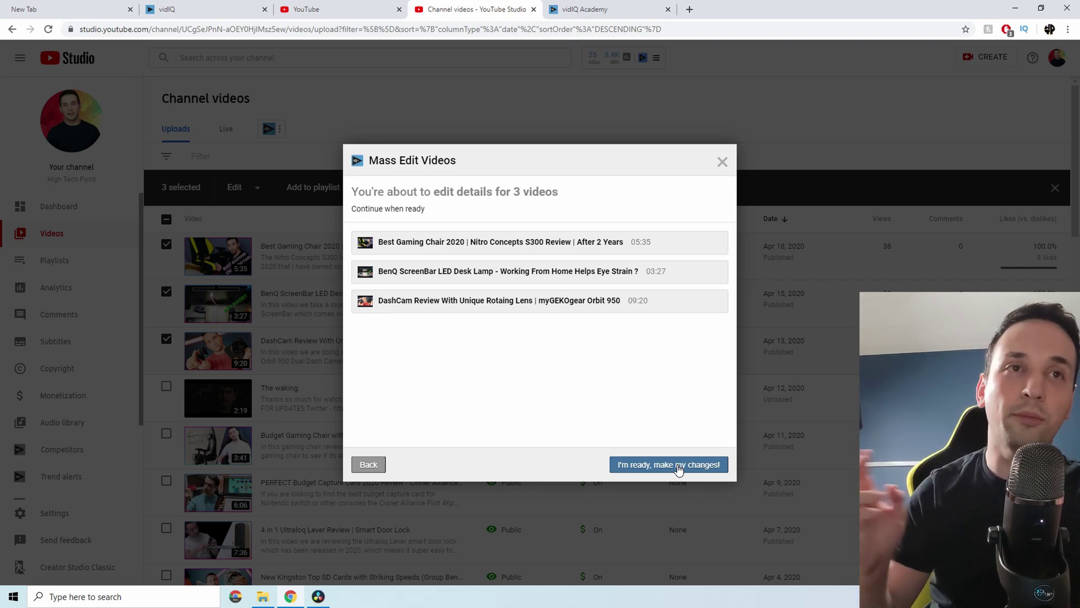
left_click(723, 162)
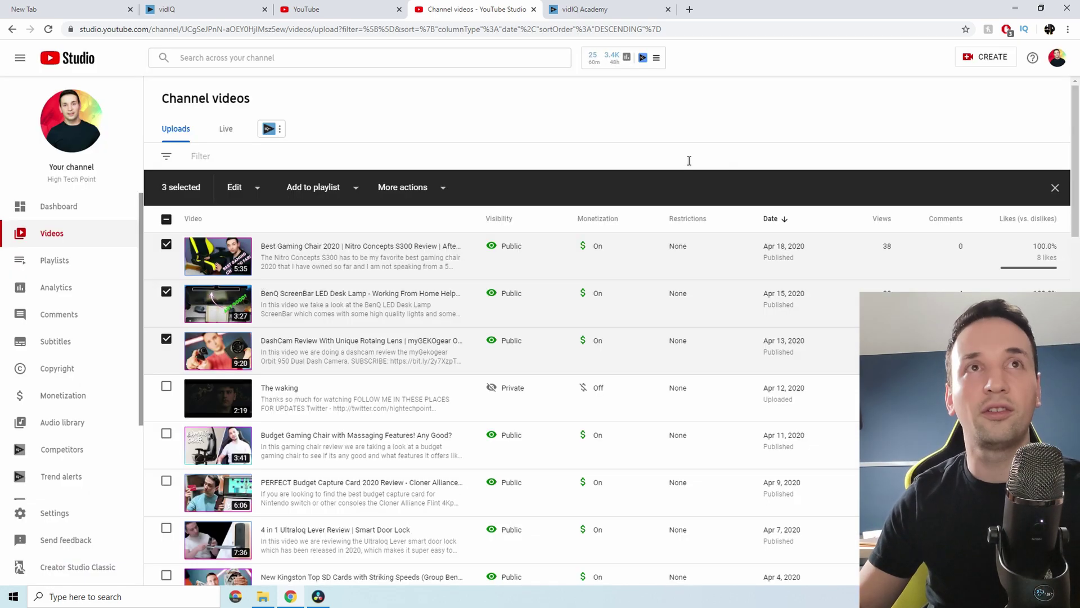
left_click(269, 128)
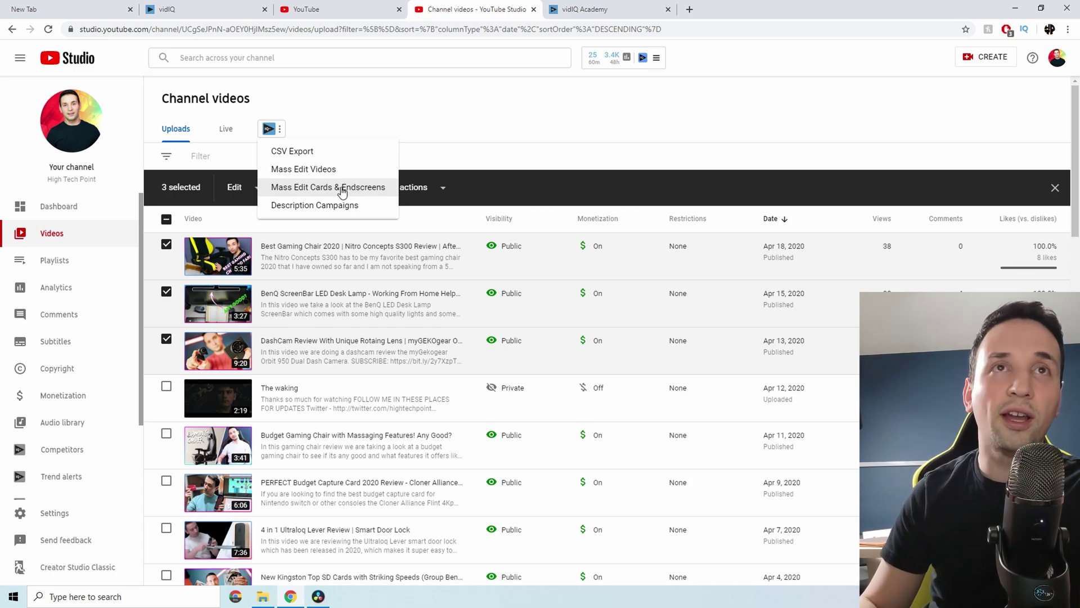
left_click(437, 142)
Step: Switch to vidIQ and review the Best Gaming Chair 2020 video's current tags and Recommended Tags
left_click(221, 8)
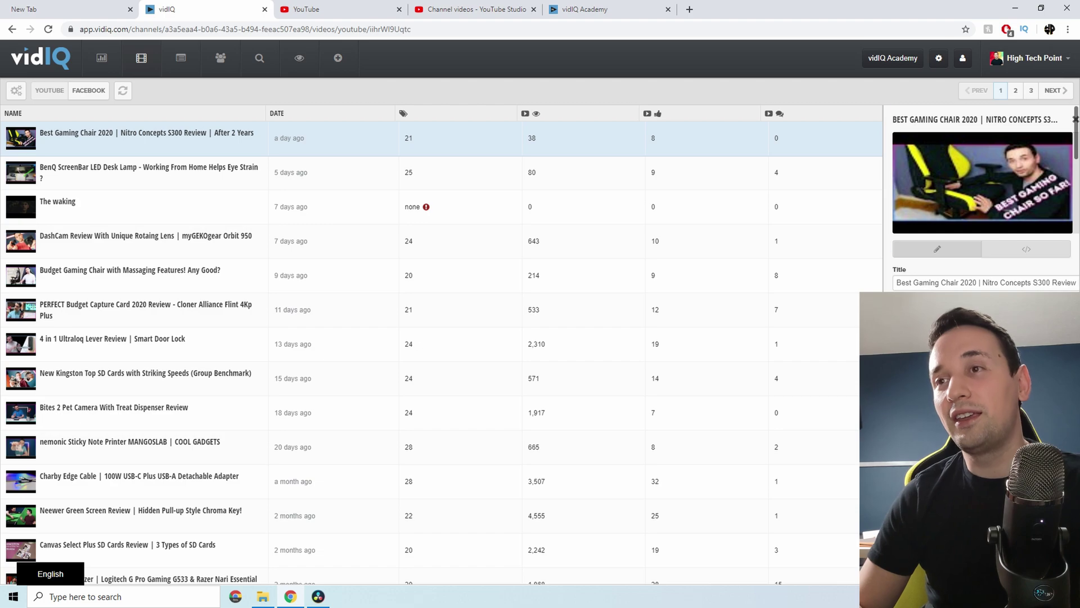
scroll(981, 197, "down", 5)
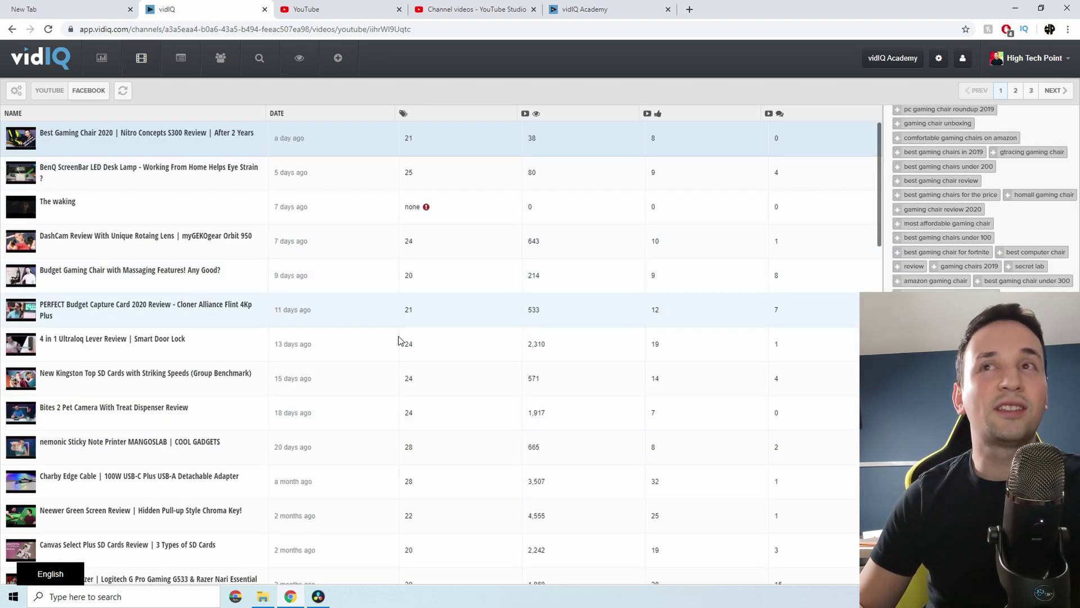
scroll(982, 197, "up", 5)
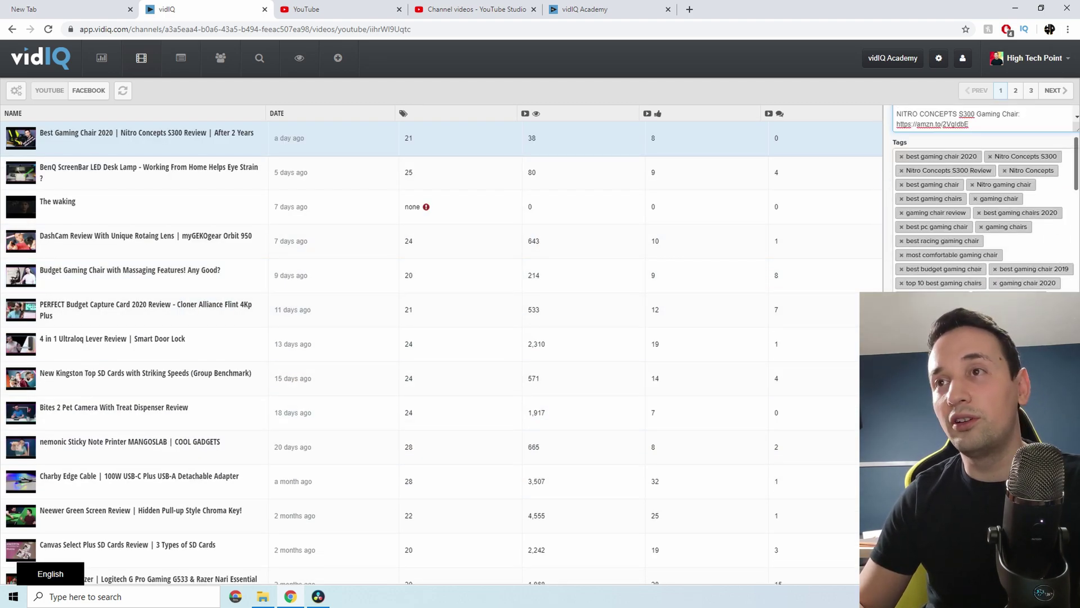
scroll(885, 289, "down", 3)
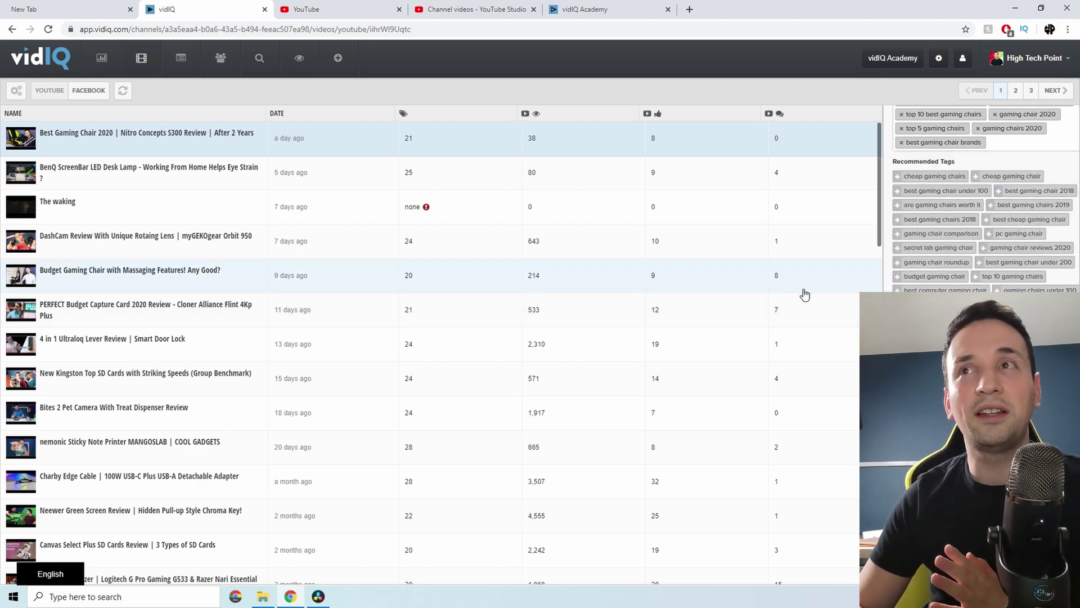
scroll(982, 197, "down", 3)
scroll(982, 197, "up", 10)
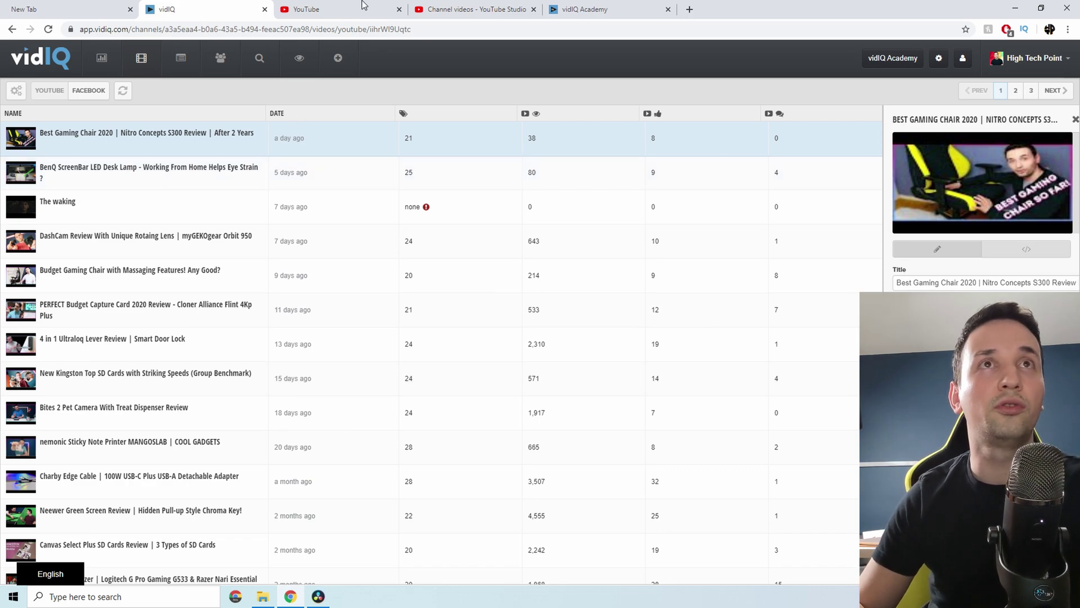
Step: Open vidIQ's Bulk SEO page and examine the current and recommended tags for the listed videos, including the Water Speakers review
mouse_move(259, 59)
left_click(268, 83)
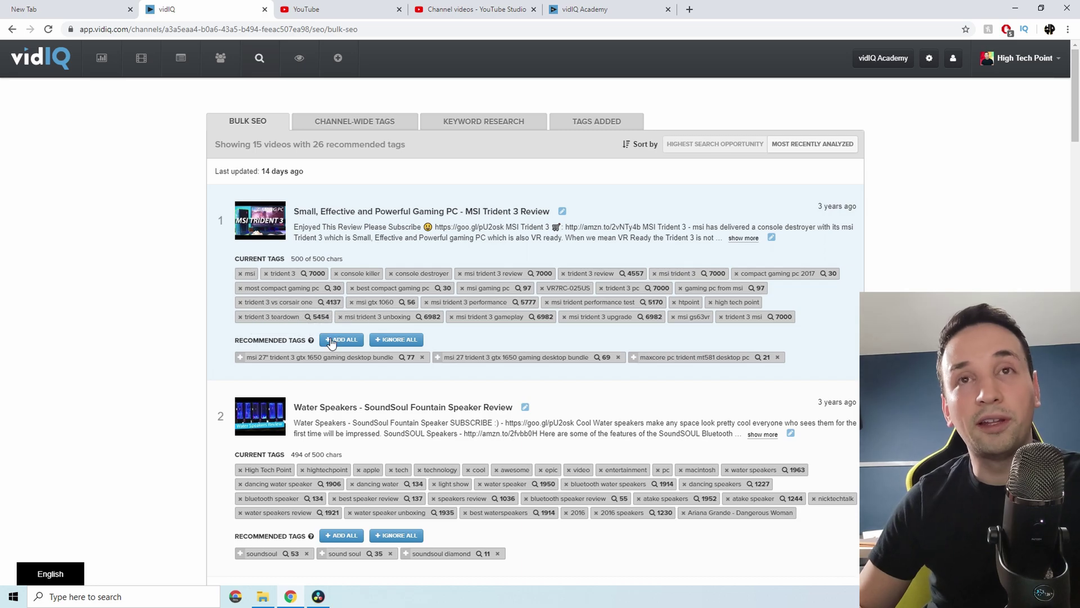
scroll(354, 377, "down", 3)
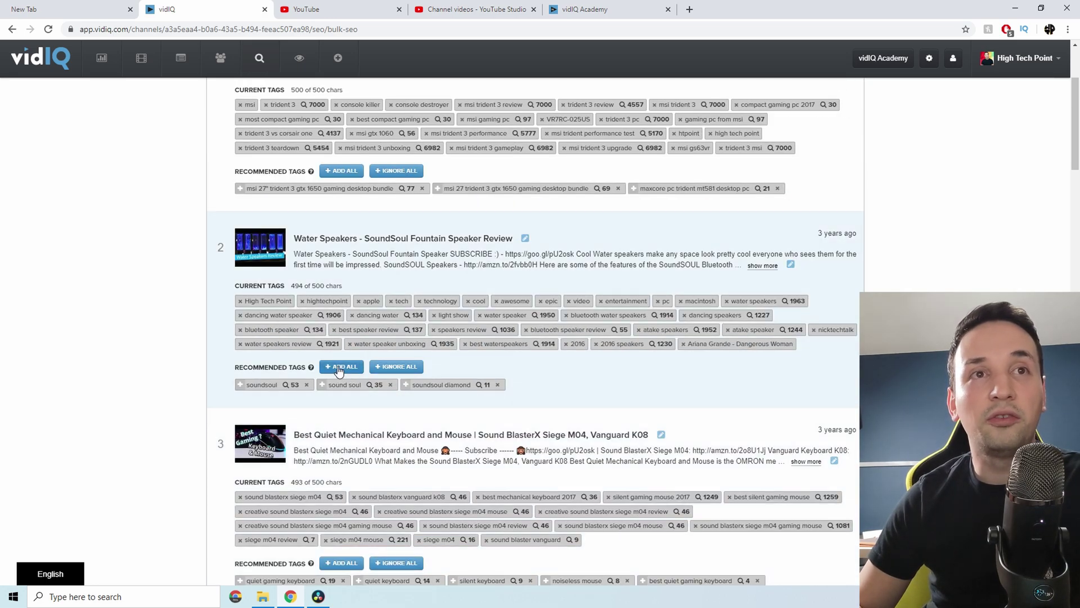
scroll(347, 367, "down", 3)
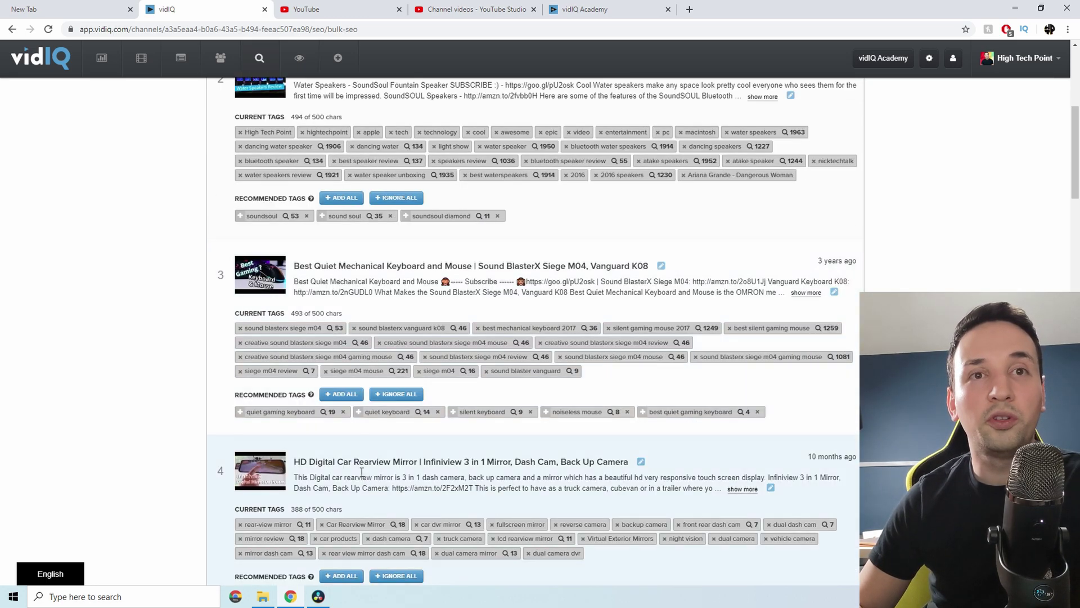
scroll(285, 299, "up", 6)
scroll(272, 224, "down", 2)
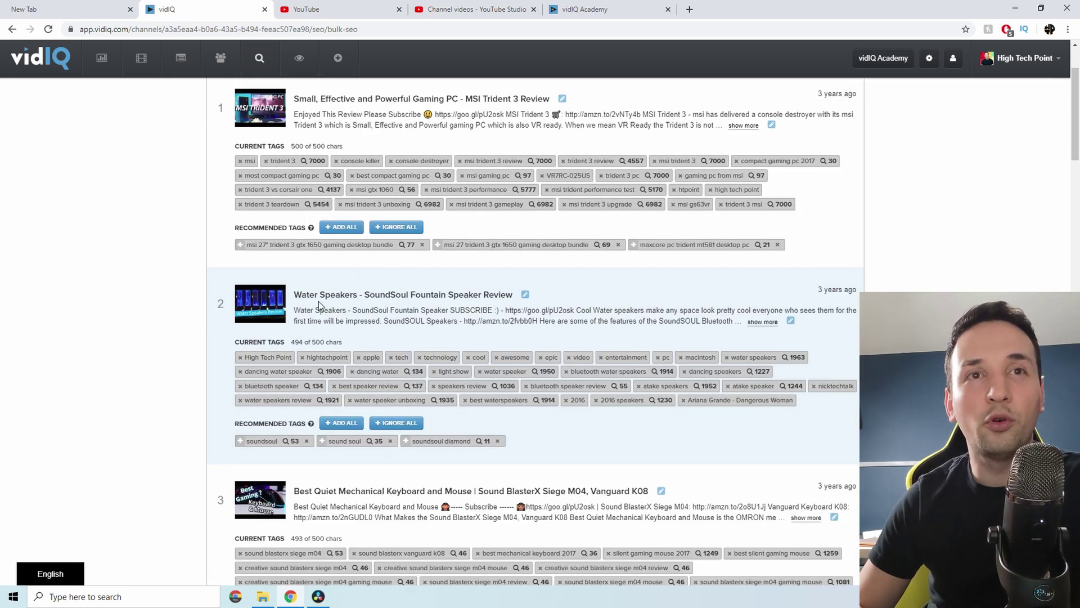
left_click_drag(306, 294, 391, 295)
scroll(353, 353, "down", 1)
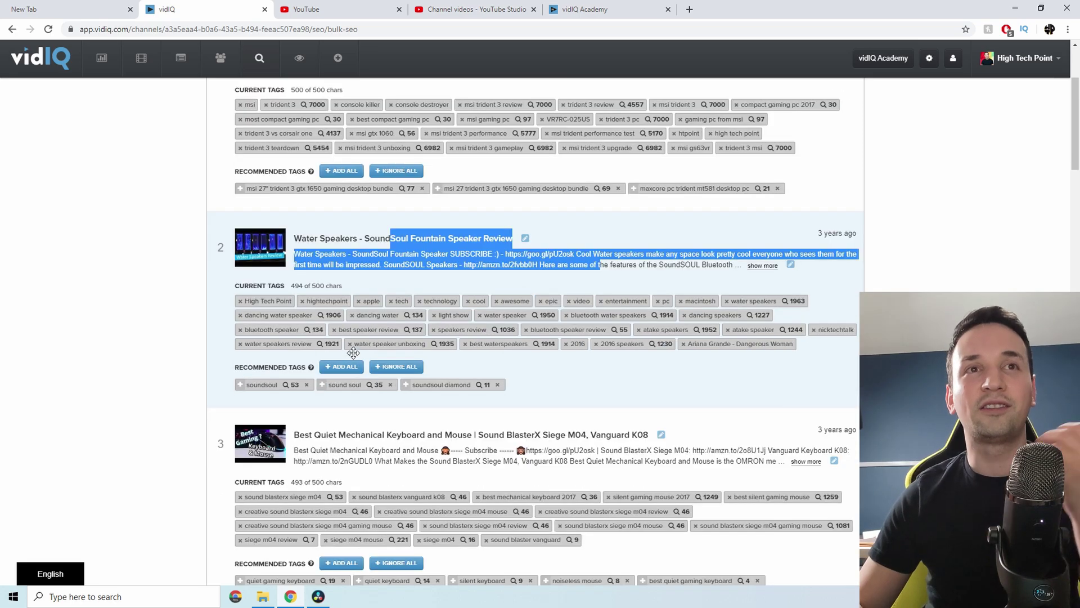
scroll(353, 352, "down", 4)
scroll(355, 354, "up", 7)
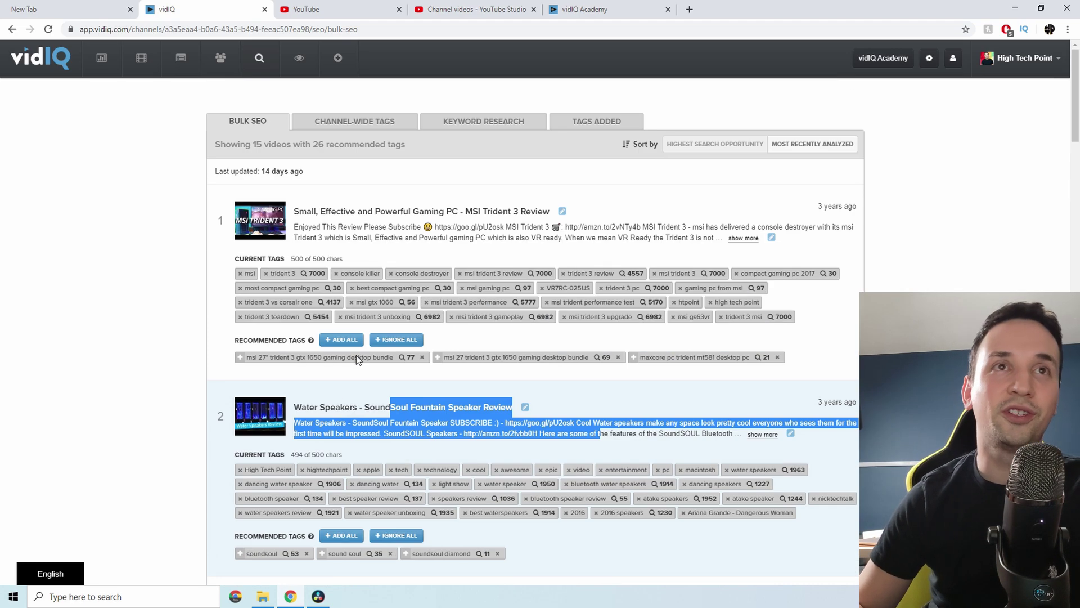
Step: Look over the channel-wide tags and search Keyword Research for "gaming pc"
left_click(360, 123)
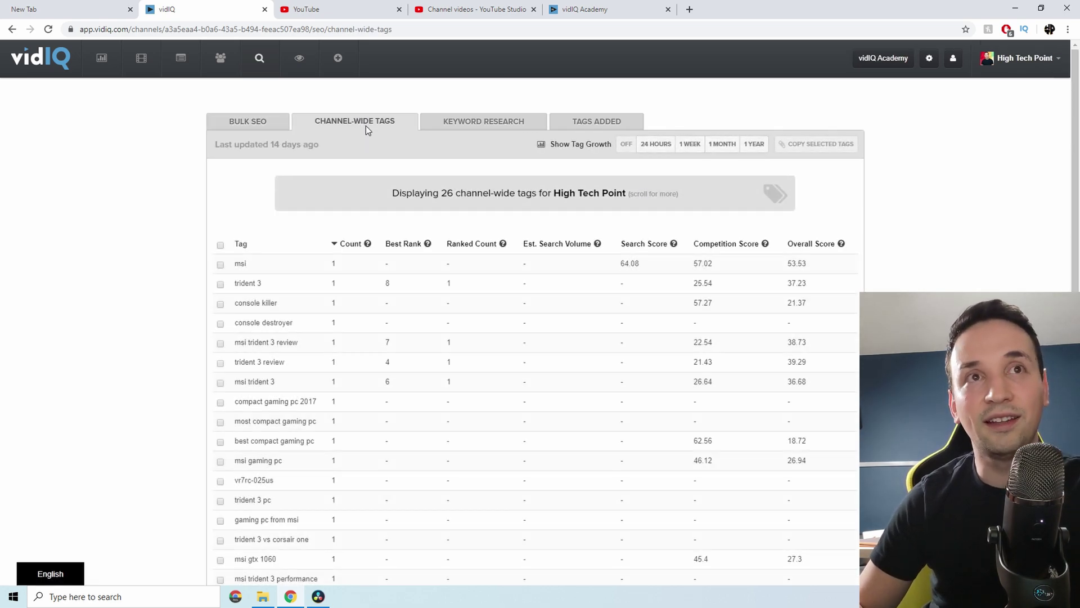
left_click(483, 123)
left_click(474, 192)
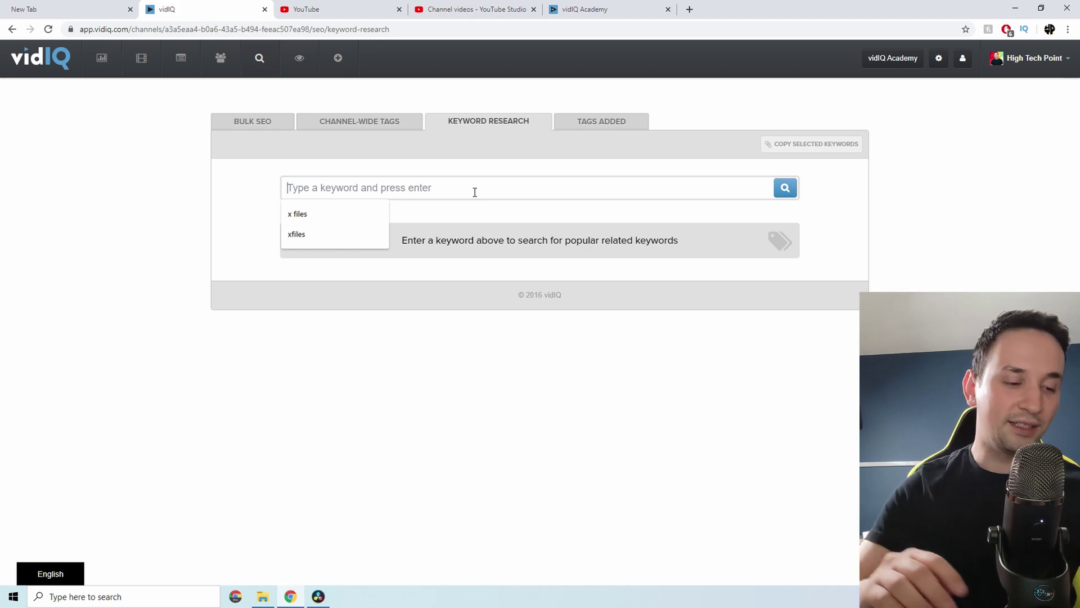
type("gami")
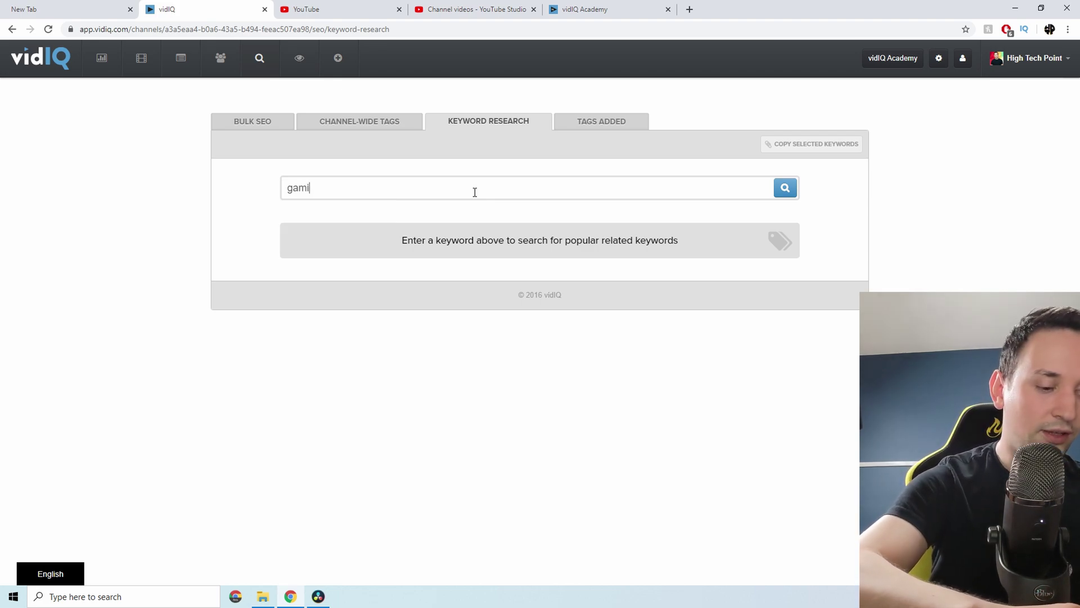
type("ng pc")
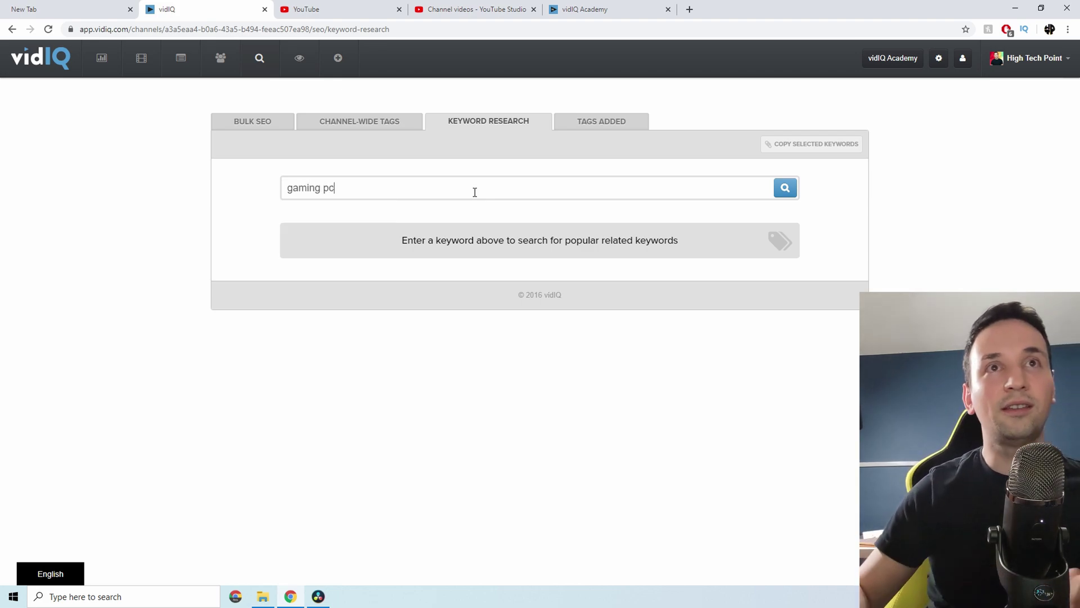
left_click(785, 187)
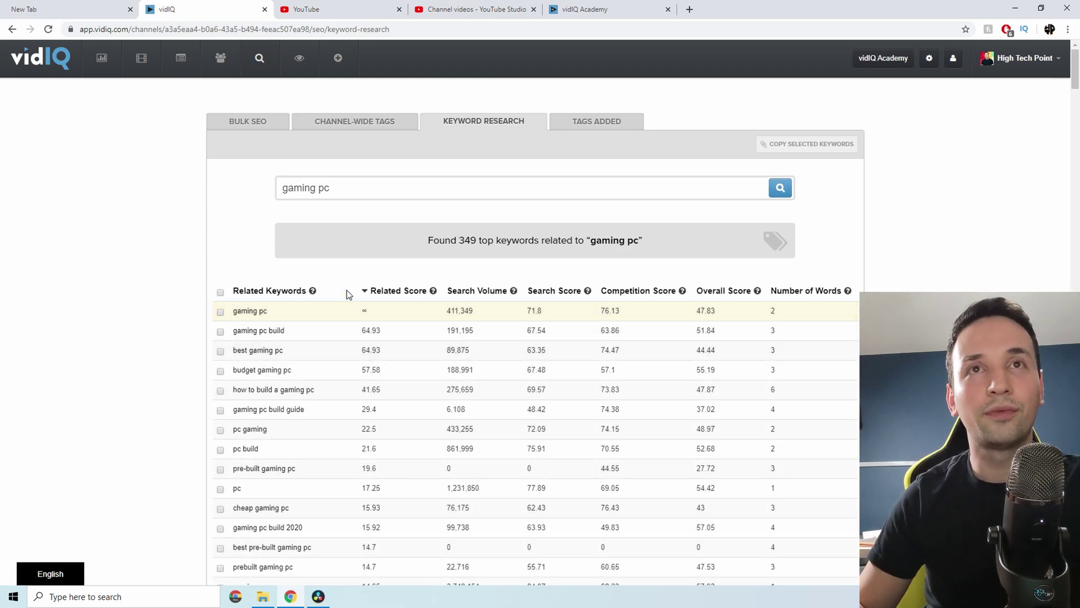
Step: Examine the related keywords' search volume and scores, especially the competition score for "gaming pc"
scroll(157, 336, "down", 1)
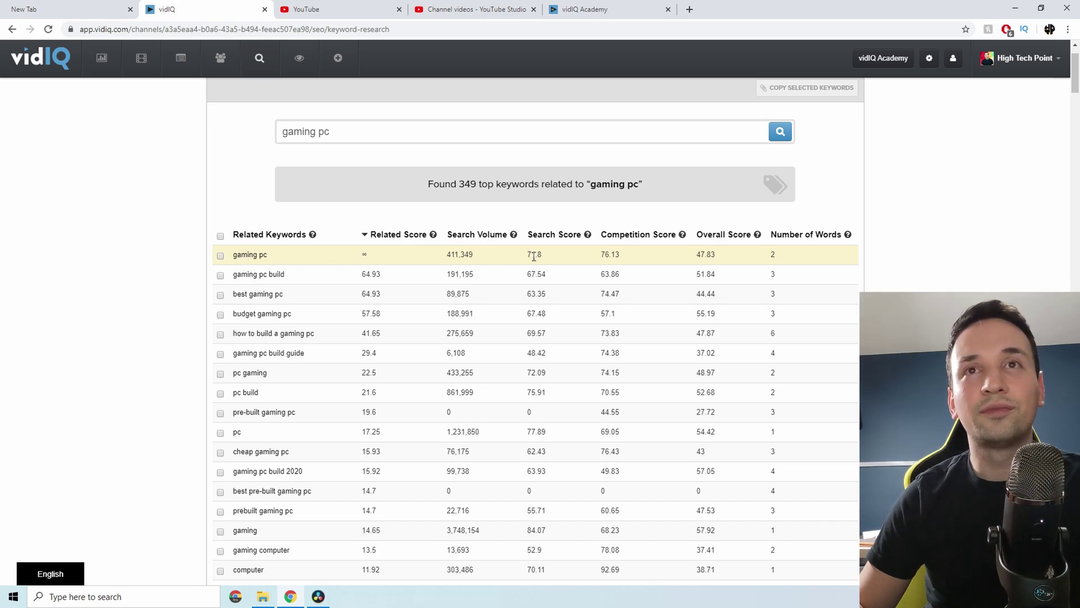
left_click_drag(600, 254, 618, 256)
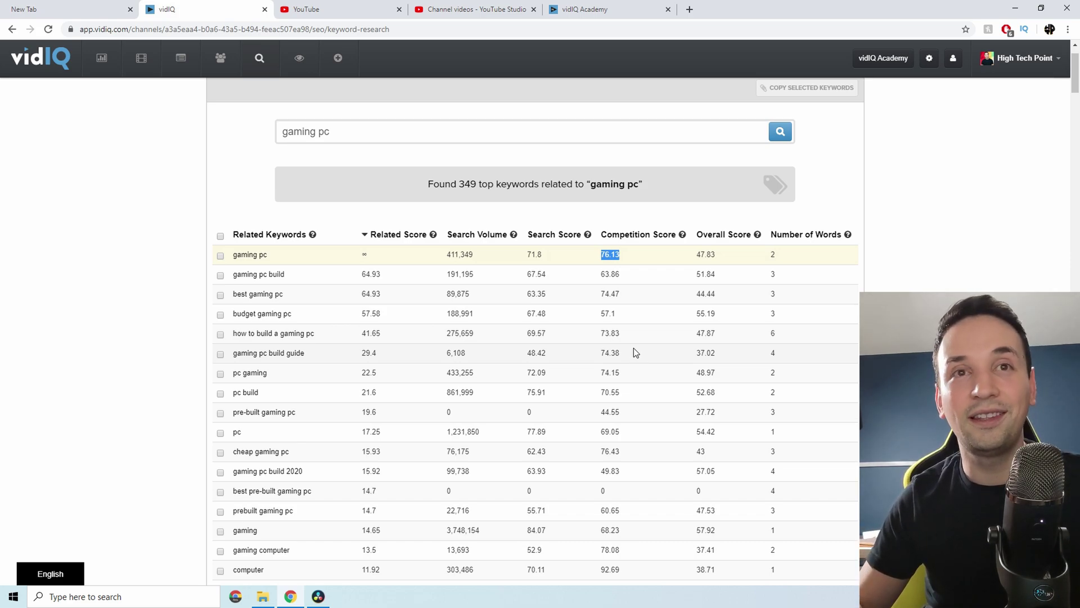
scroll(647, 377, "down", 2)
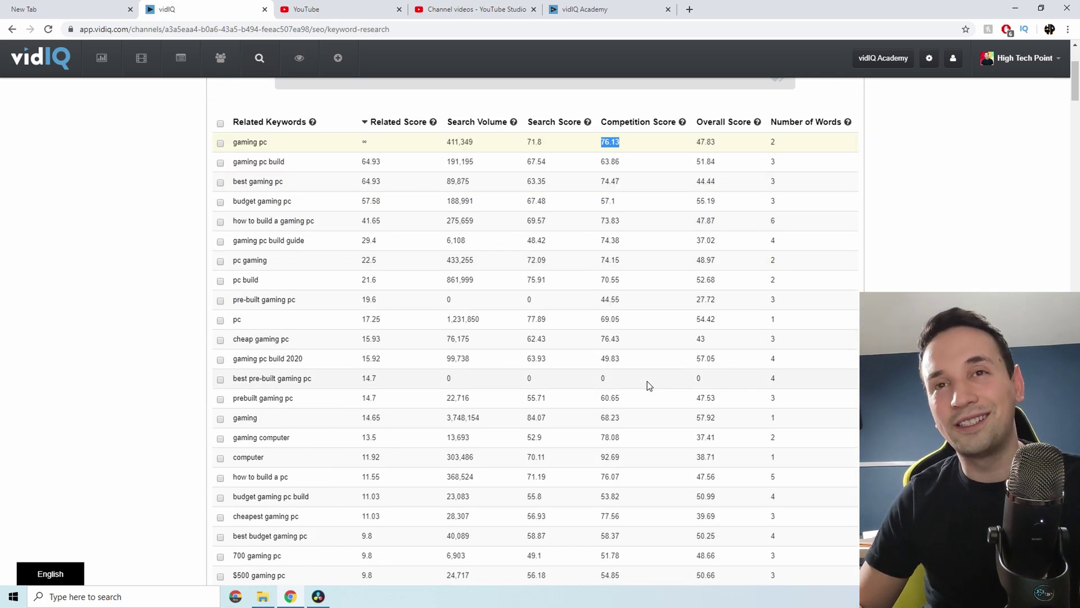
scroll(574, 442, "down", 1)
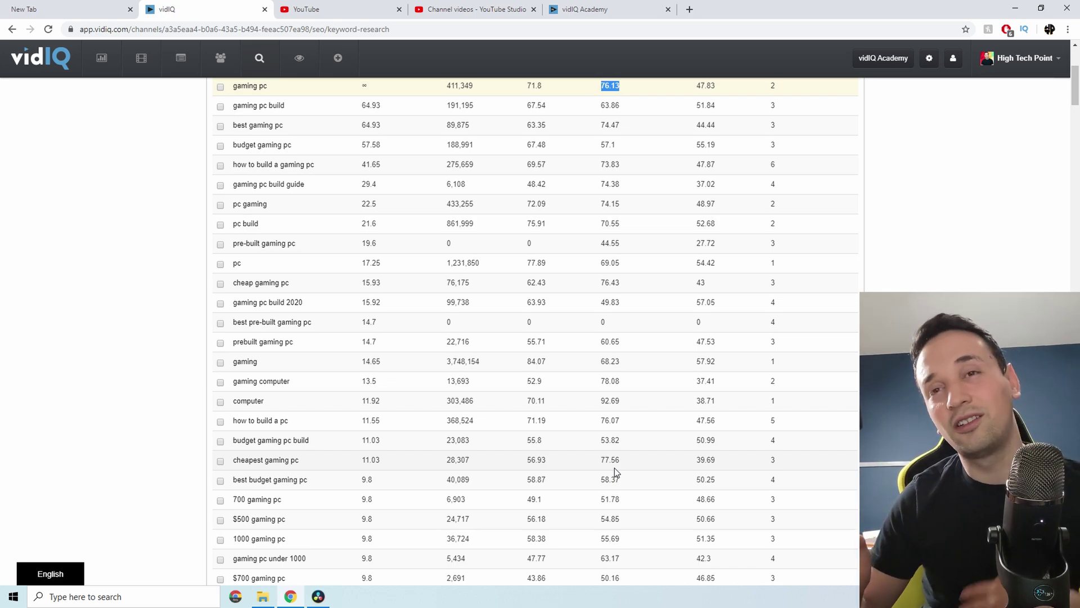
scroll(542, 442, "up", 2)
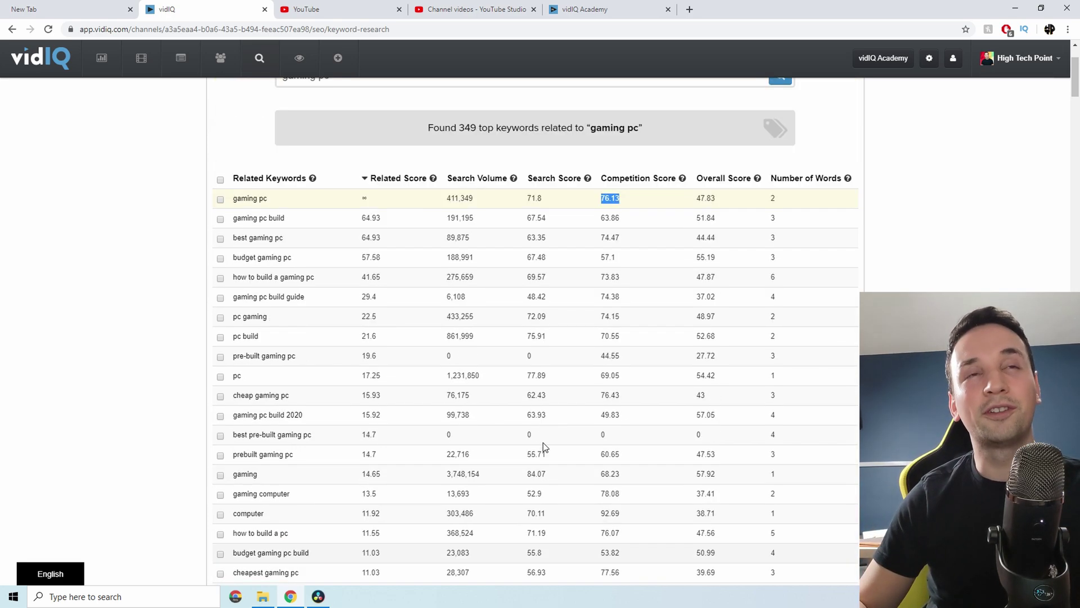
Step: Examine the related keyword "how to build a gaming pc" and its competition score in the "gaming pc" results
scroll(647, 427, "up", 1)
scroll(613, 407, "up", 1)
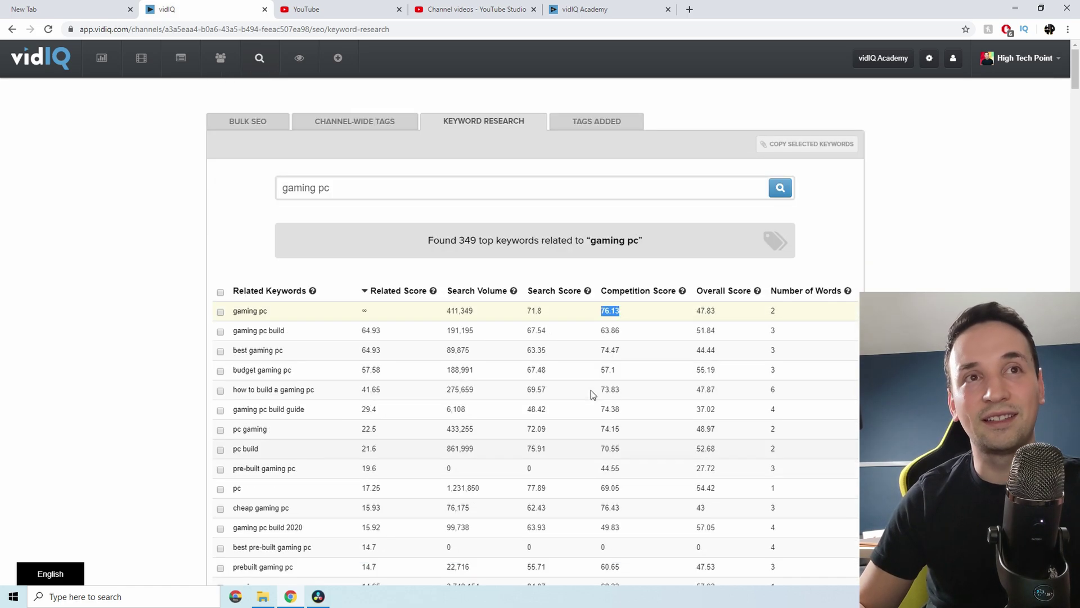
left_click_drag(340, 387, 249, 393)
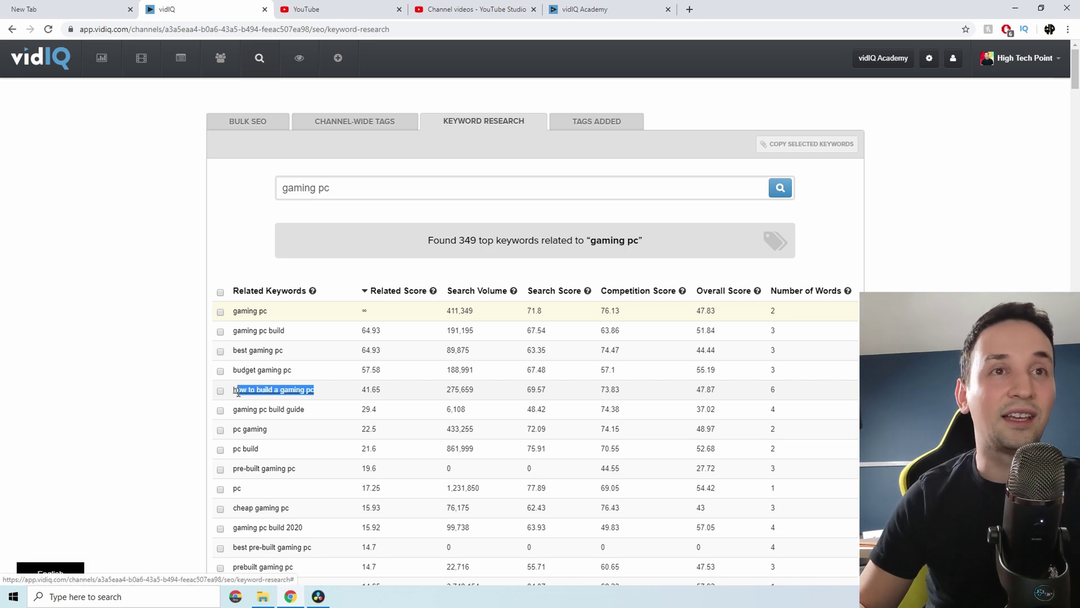
left_click_drag(663, 391, 593, 390)
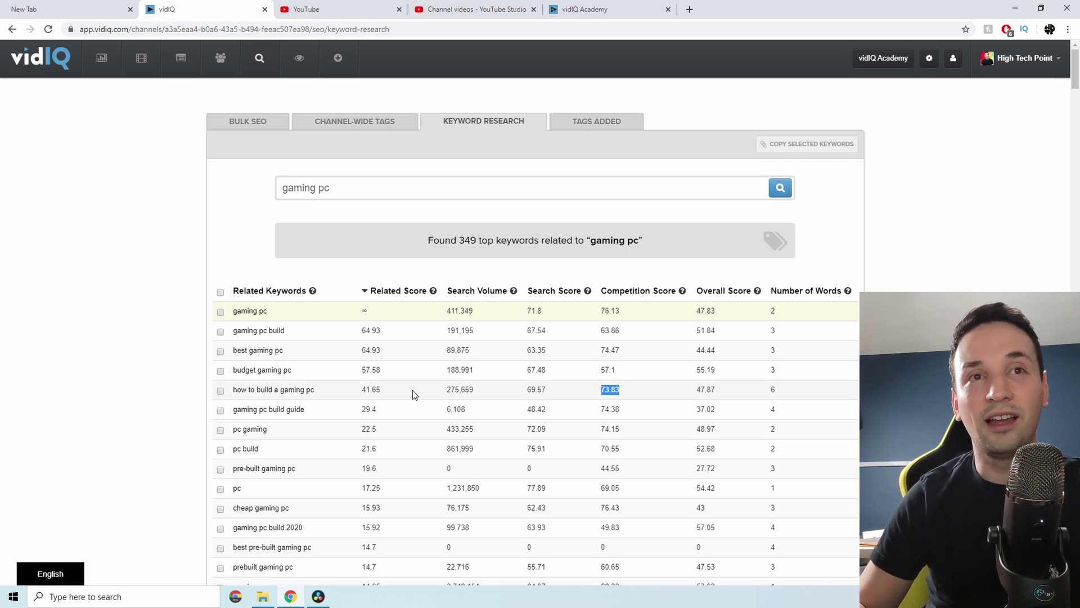
left_click(317, 388)
left_click_drag(317, 388, 228, 396)
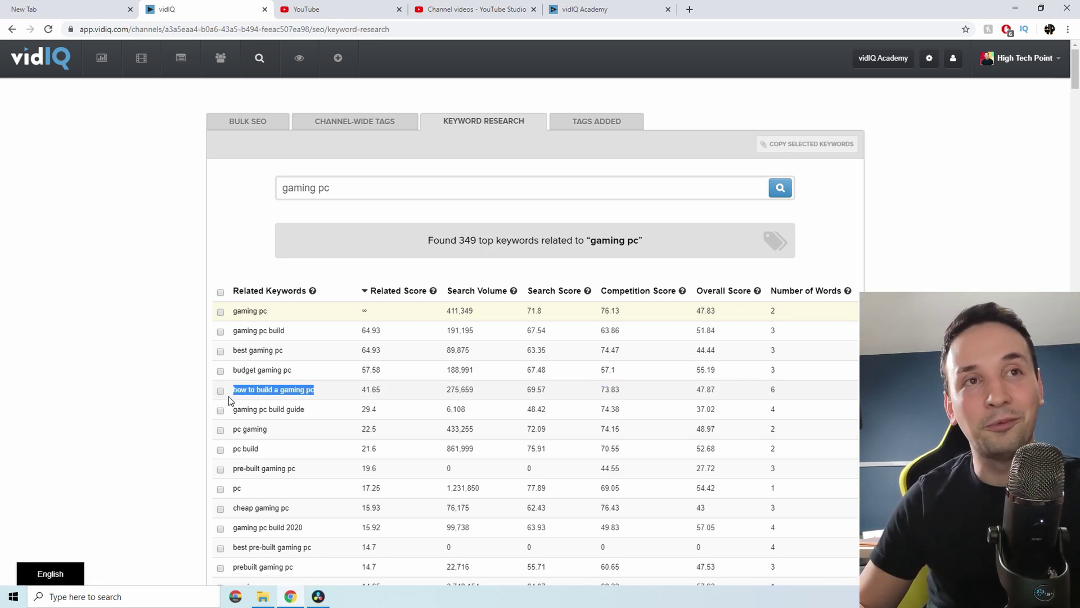
Step: Review the list of tags added to the channel's videos and open the competition page for comparing channels
scroll(198, 389, "down", 5)
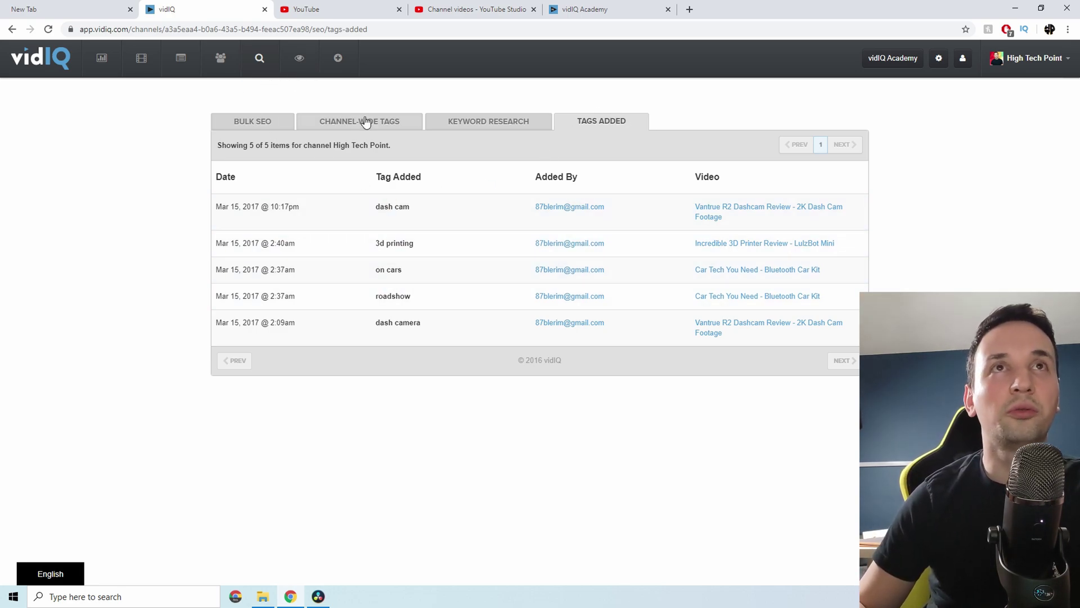
left_click(298, 59)
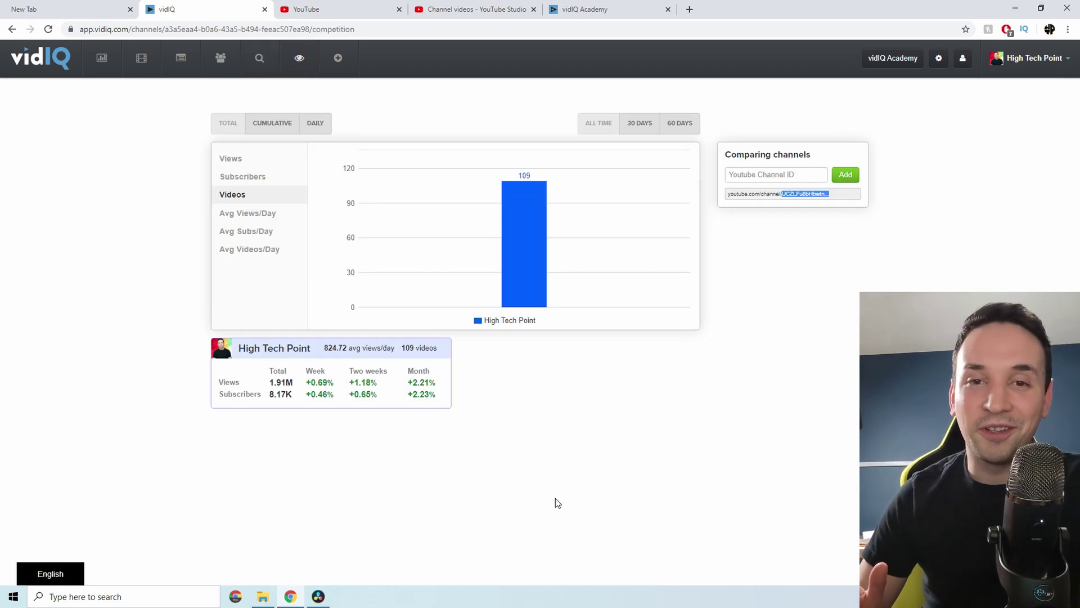